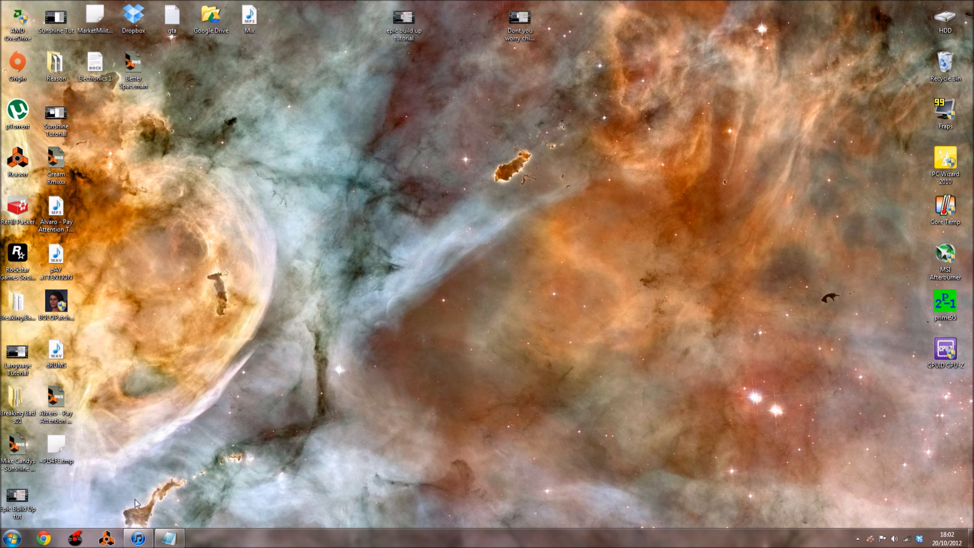
Switch to Reason, create a new song and close the demo song.
{"action": "left_click", "coordinate": [106, 538]}
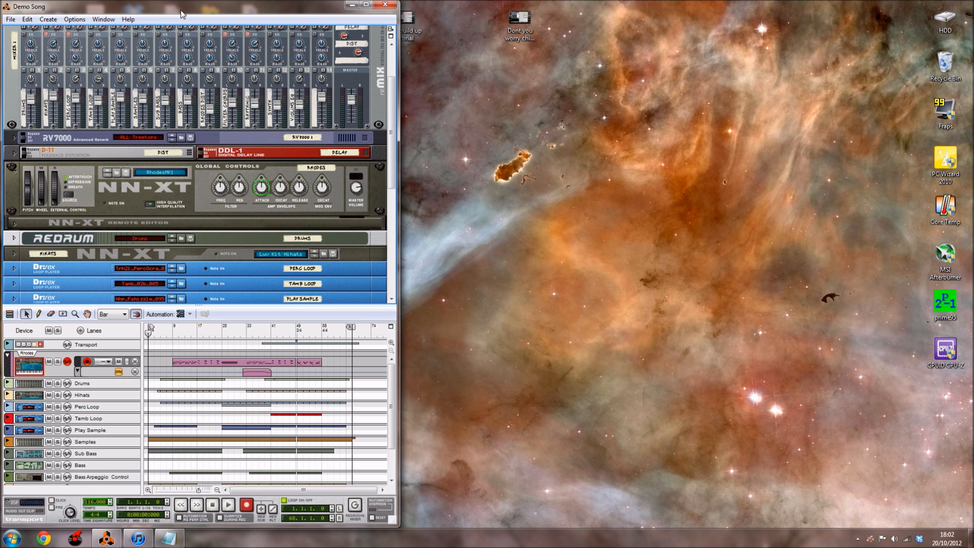
{"action": "left_click", "coordinate": [10, 22]}
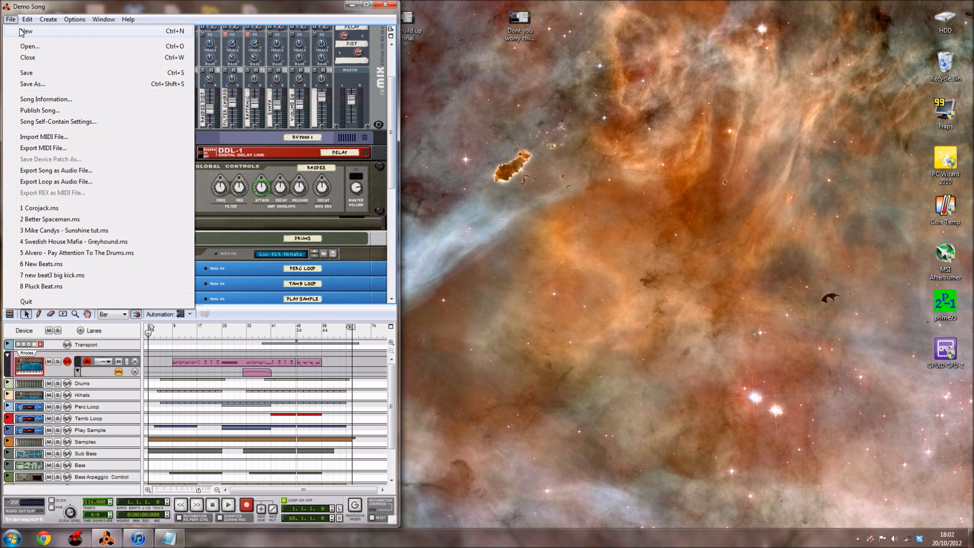
{"action": "left_click", "coordinate": [22, 33]}
{"action": "left_click", "coordinate": [385, 5]}
{"action": "left_click_drag", "start_coordinate": [335, 21], "coordinate": [343, 0]}
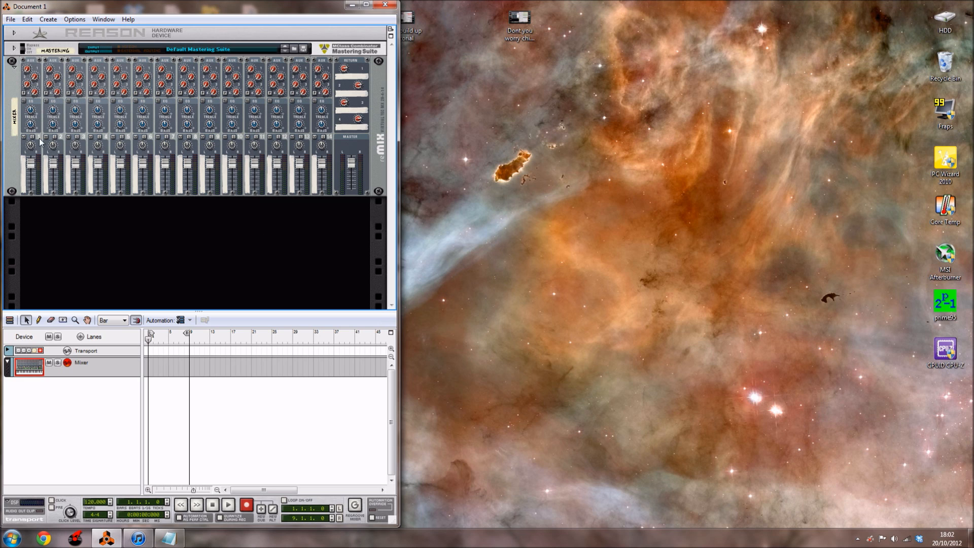
Delete the default mixer and the mastering suite from the new song's rack.
{"action": "key", "text": "Delete"}
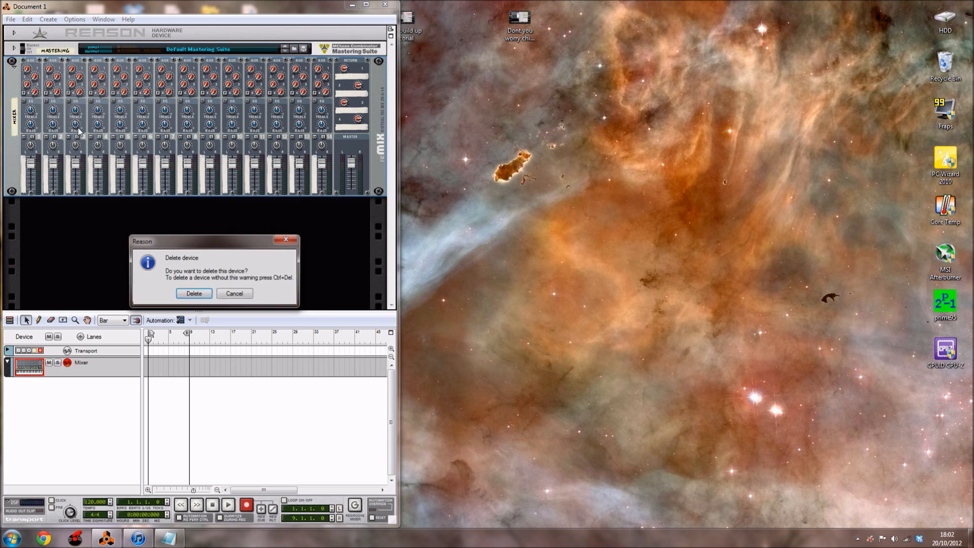
{"action": "left_click", "coordinate": [203, 293]}
{"action": "key", "text": "Delete"}
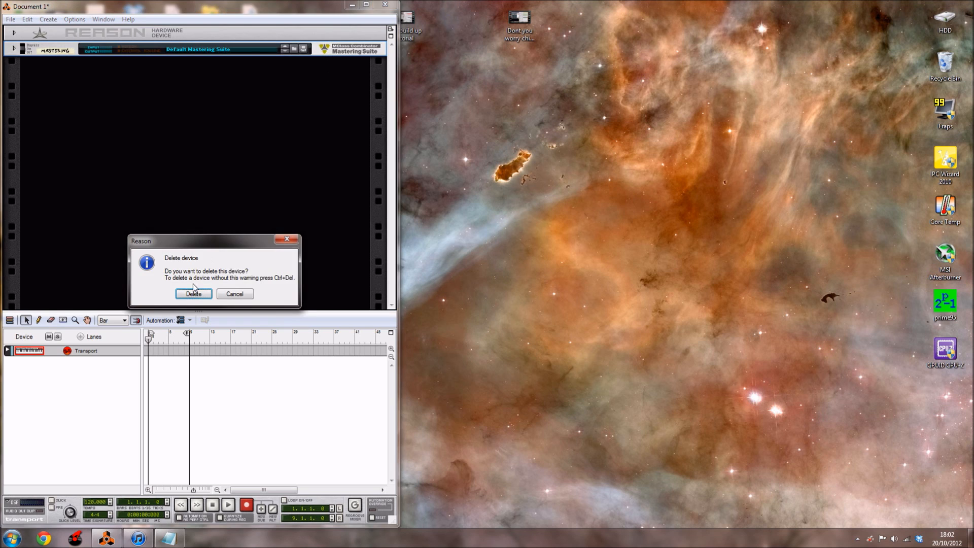
{"action": "left_click", "coordinate": [196, 294]}
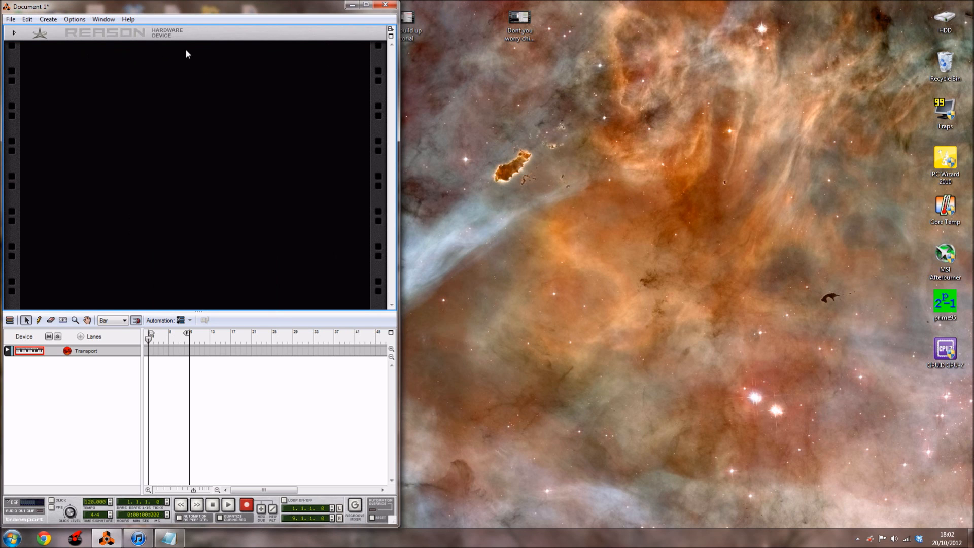
Add an MClass Mastering Suite Combi and a Mixer 14:2 to the empty rack, and fold the mastering suite.
{"action": "right_click", "coordinate": [159, 57]}
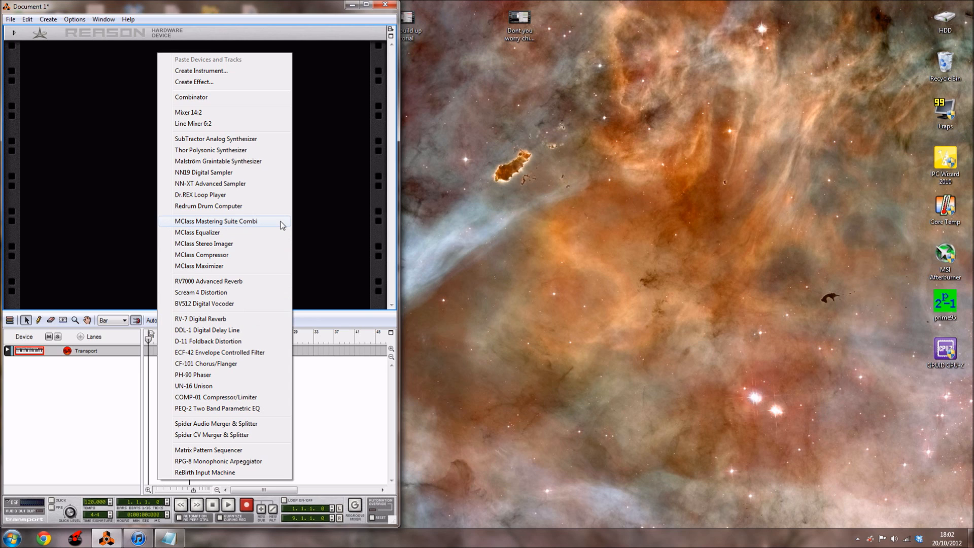
{"action": "left_click", "coordinate": [237, 222]}
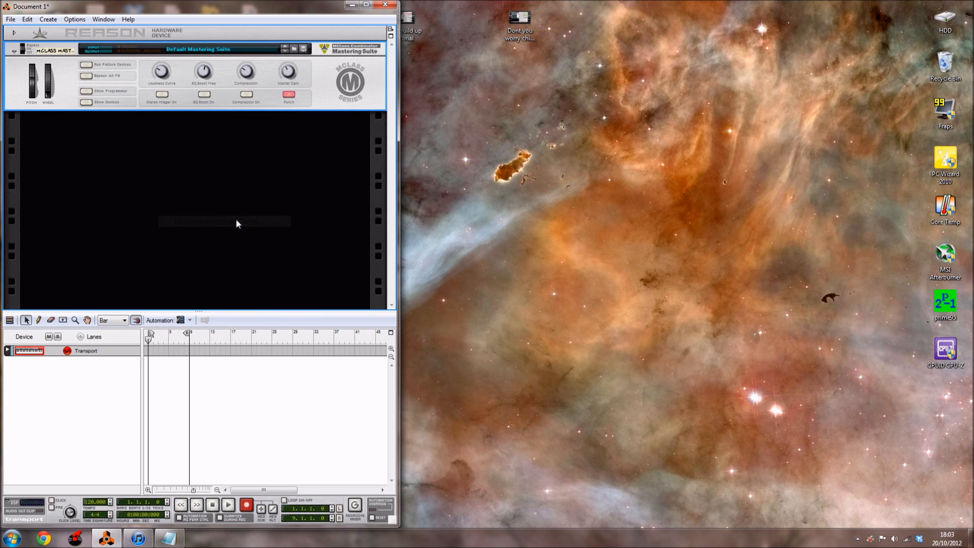
{"action": "left_click", "coordinate": [143, 168]}
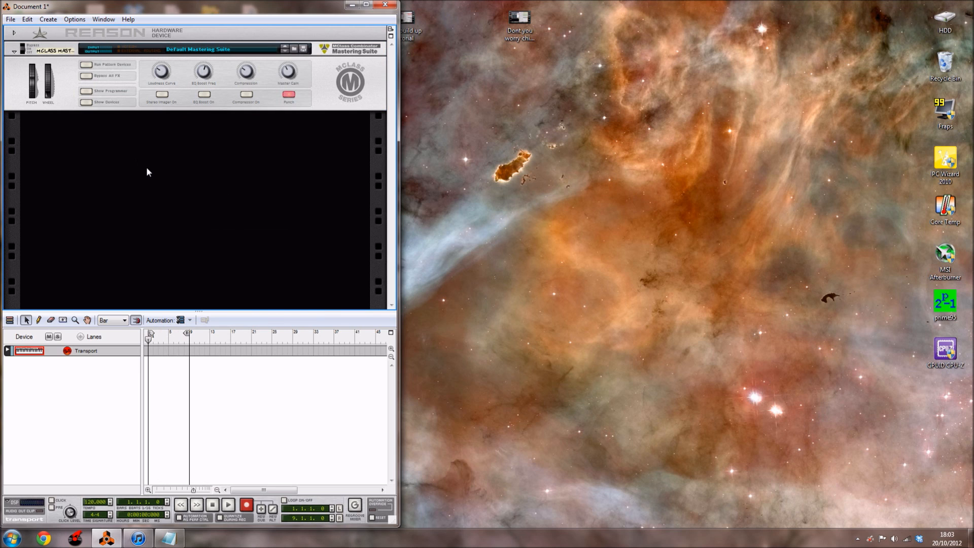
{"action": "right_click", "coordinate": [78, 130]}
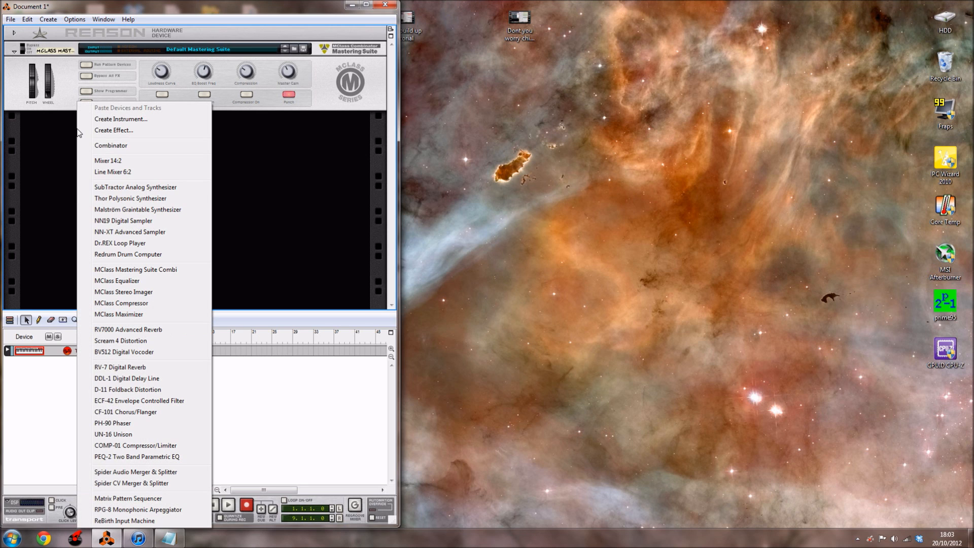
{"action": "left_click", "coordinate": [132, 161]}
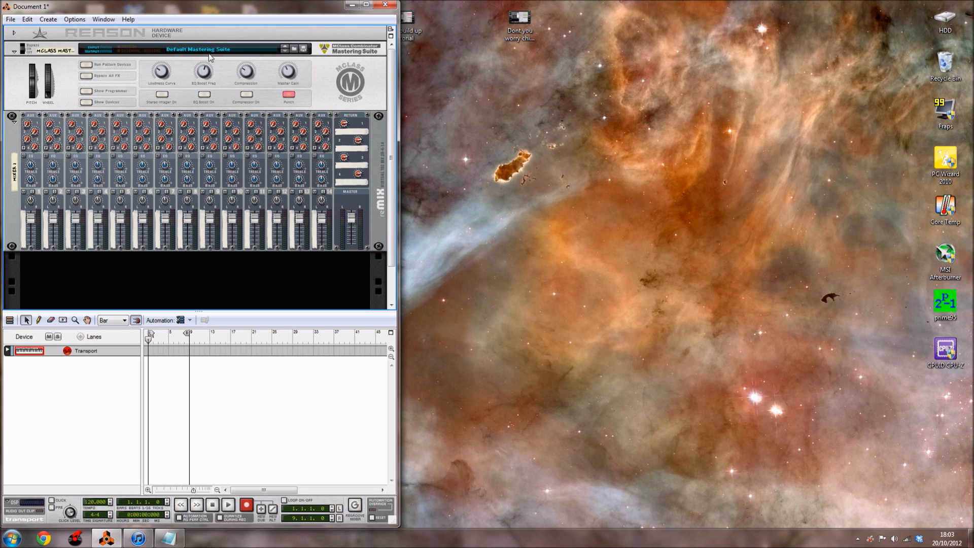
{"action": "left_click", "coordinate": [14, 52]}
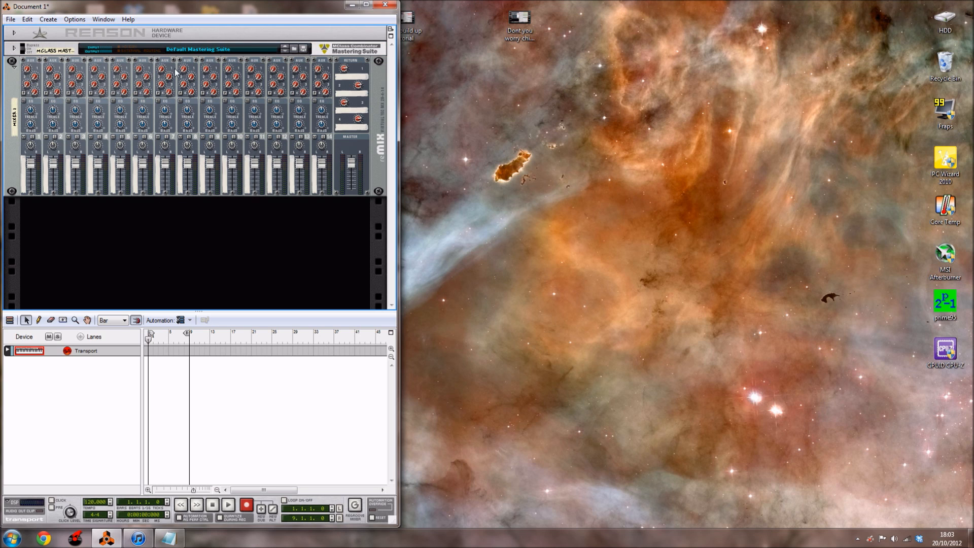
Detach the sequencer into its own window and resize it to fit beside the rack window.
{"action": "left_click", "coordinate": [103, 20]}
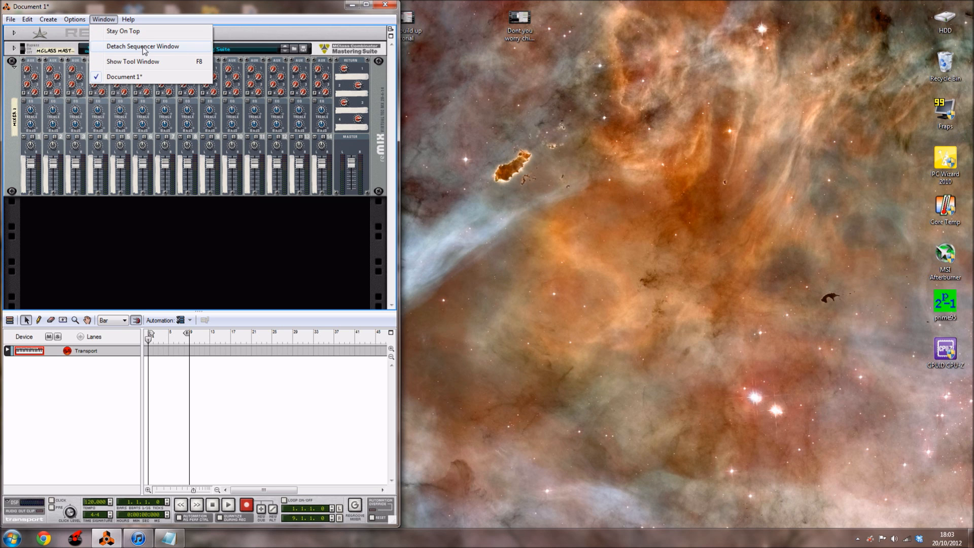
{"action": "left_click", "coordinate": [169, 47]}
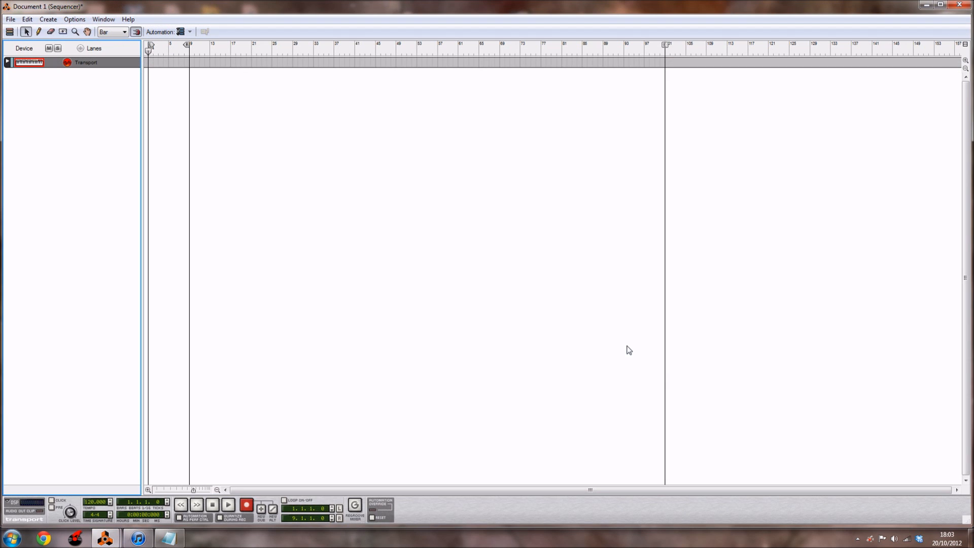
{"action": "left_click_drag", "start_coordinate": [968, 523], "coordinate": [620, 525]}
{"action": "left_click_drag", "start_coordinate": [316, 10], "coordinate": [687, 11]}
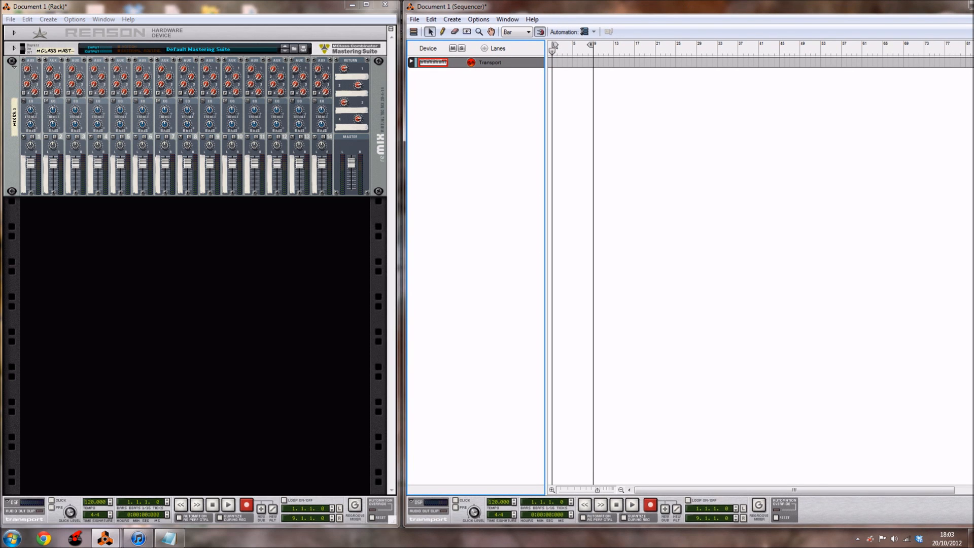
{"action": "left_click_drag", "start_coordinate": [973, 128], "coordinate": [969, 128]}
{"action": "left_click", "coordinate": [332, 212]}
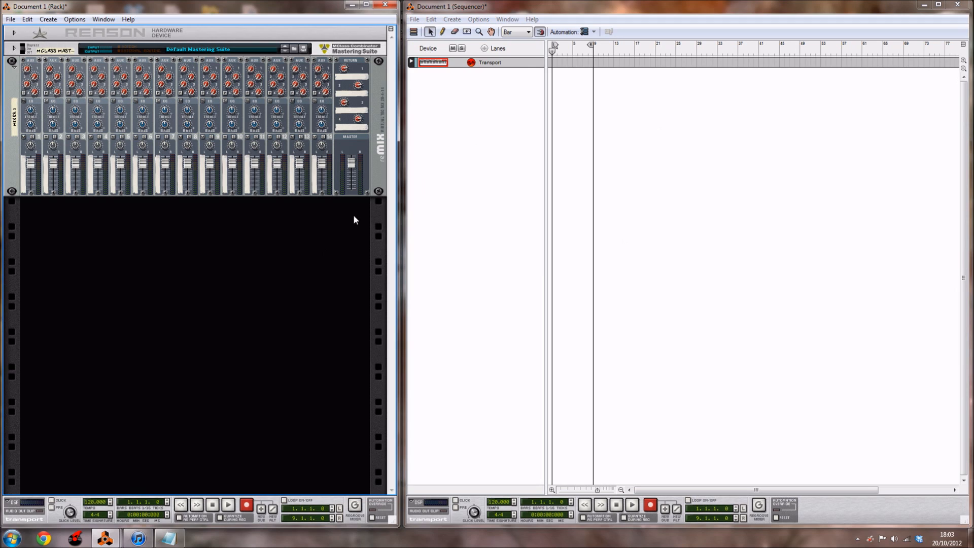
Set the song tempo to 128 BPM.
{"action": "left_click", "coordinate": [460, 192]}
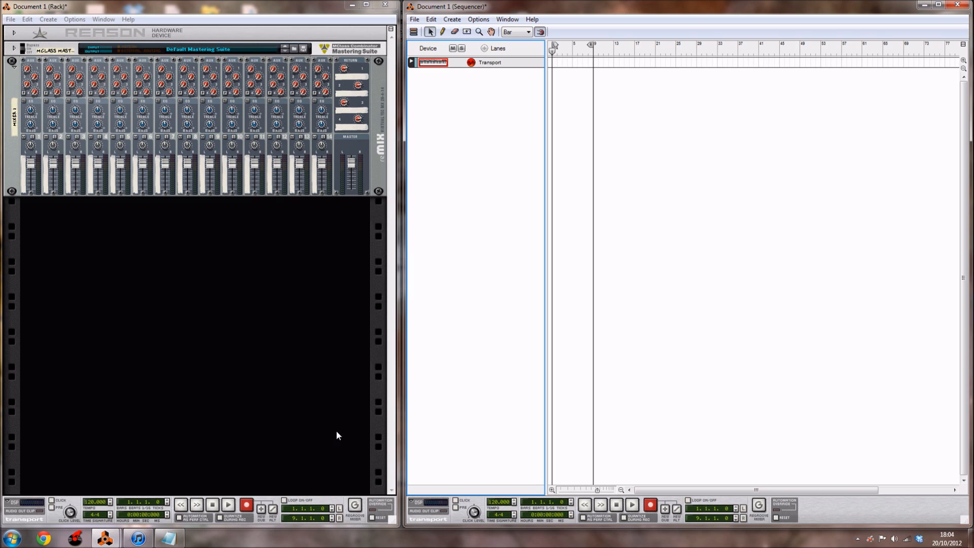
{"action": "double_click", "coordinate": [500, 502]}
{"action": "mouse_move", "coordinate": [501, 503]}
{"action": "left_mouse_down"}
{"action": "mouse_move", "coordinate": [506, 489]}
{"action": "mouse_move", "coordinate": [498, 502]}
{"action": "left_mouse_up"}
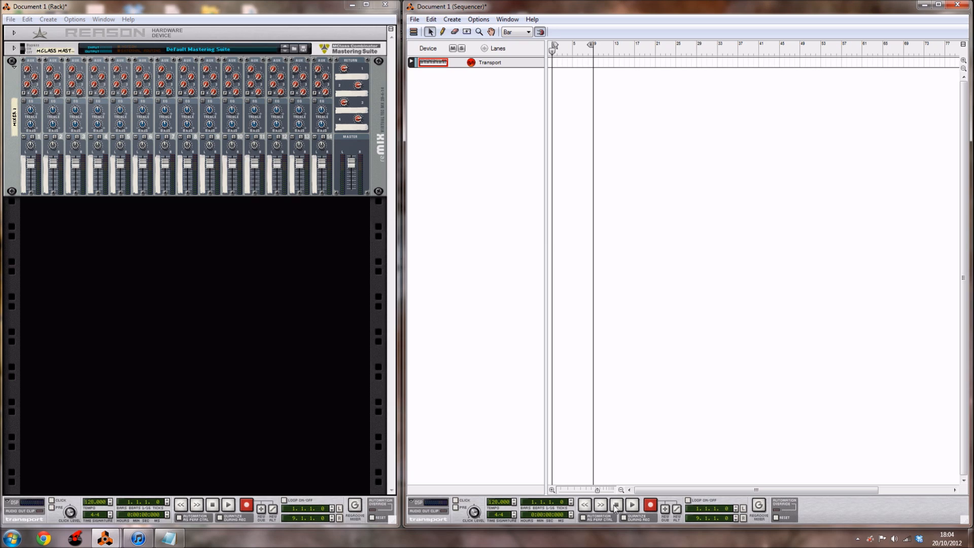
Briefly test playback from the song start and move the right loop locator to bar 5.
{"action": "left_click", "coordinate": [633, 506]}
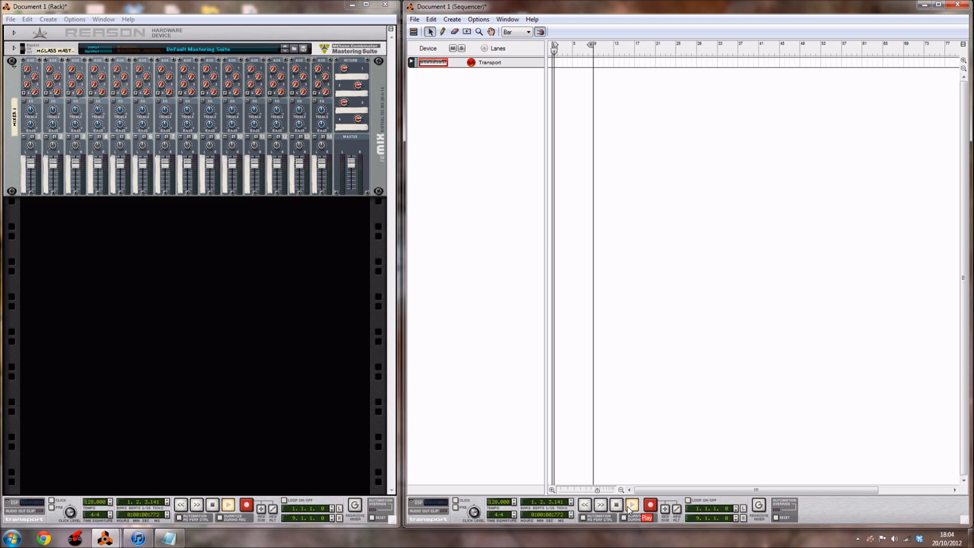
{"action": "left_click", "coordinate": [618, 507]}
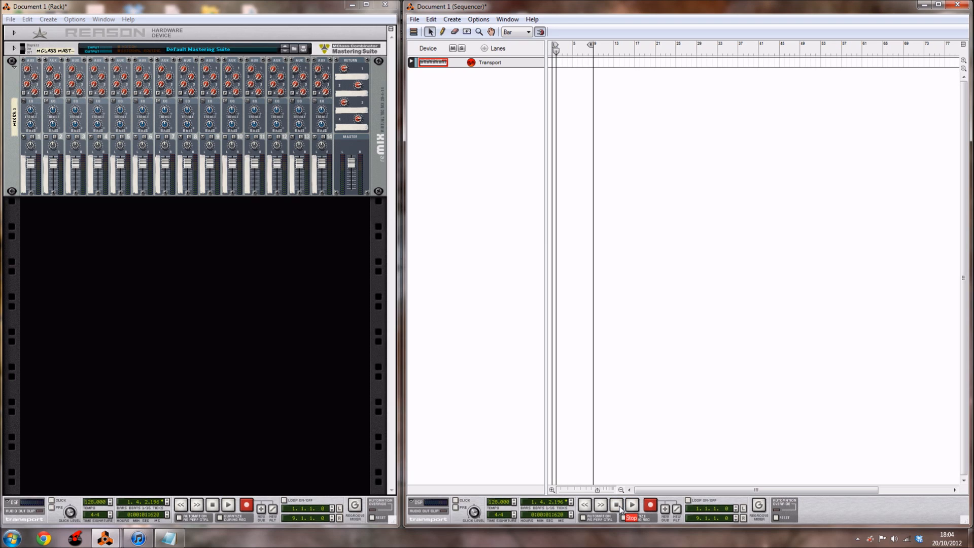
{"action": "left_click", "coordinate": [586, 508]}
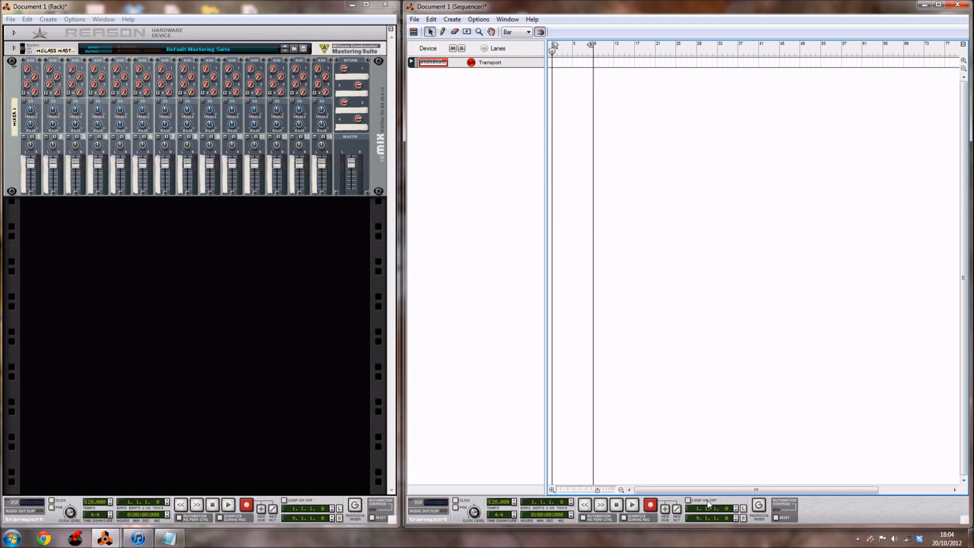
{"action": "left_click_drag", "start_coordinate": [591, 45], "coordinate": [570, 46]}
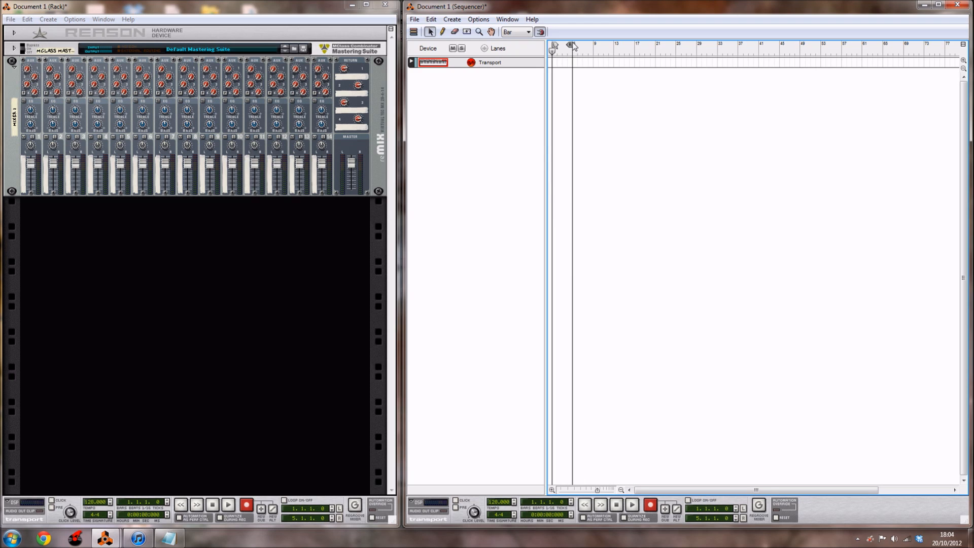
Create a Combinator in the empty rack space below the mixer.
{"action": "left_click", "coordinate": [308, 300]}
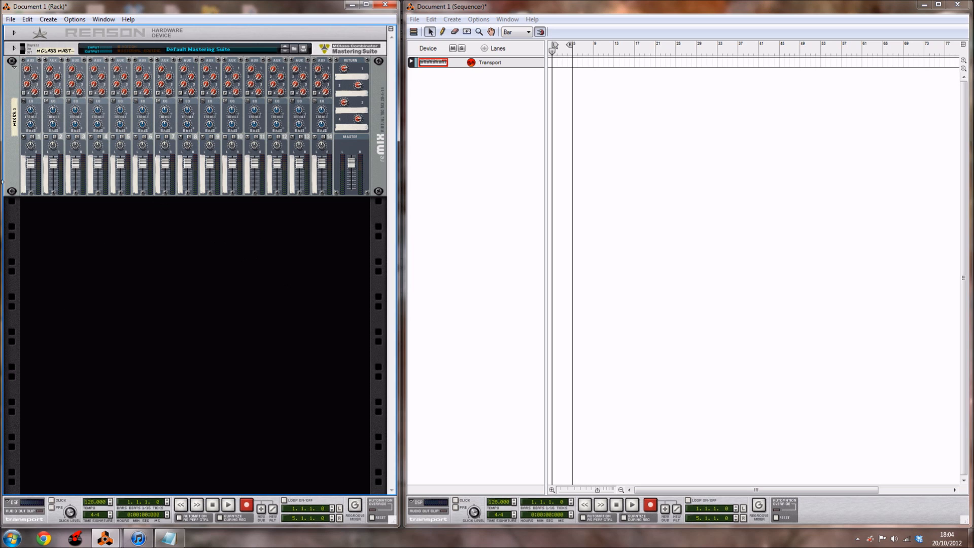
{"action": "right_click", "coordinate": [99, 209]}
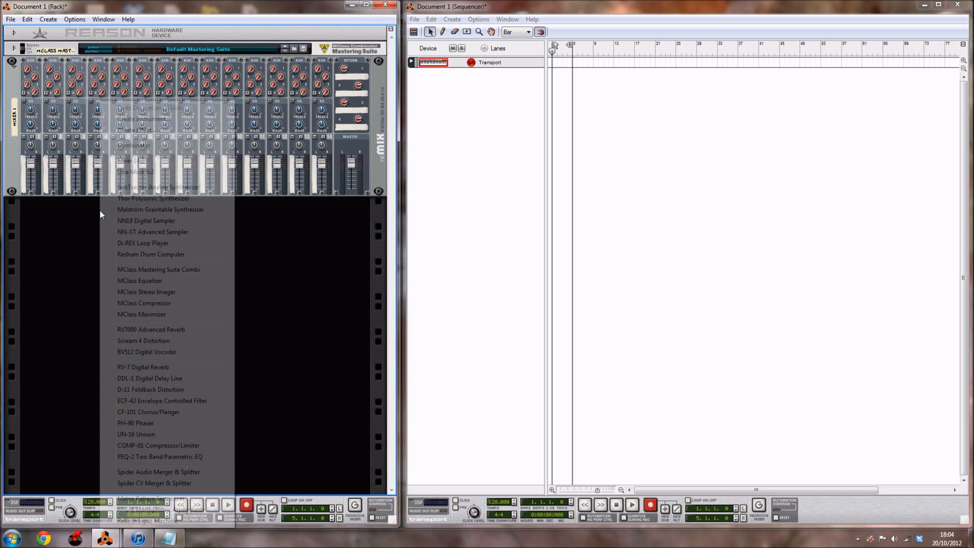
{"action": "left_click", "coordinate": [121, 146]}
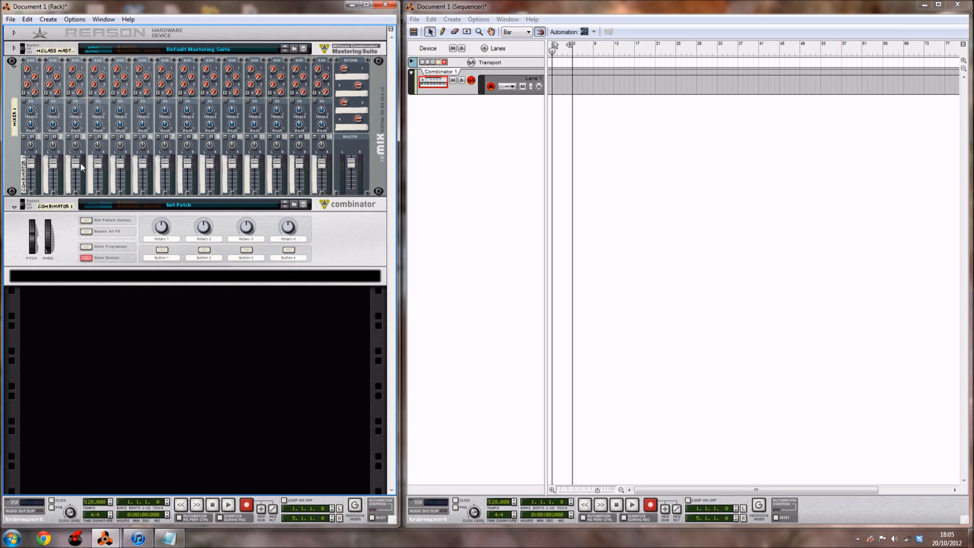
Examine the cable routing on the back of the rack, from the Combinator through mixer and mastering suite to the hardware device.
{"action": "mouse_move", "coordinate": [155, 234]}
{"action": "key", "text": "Tab"}
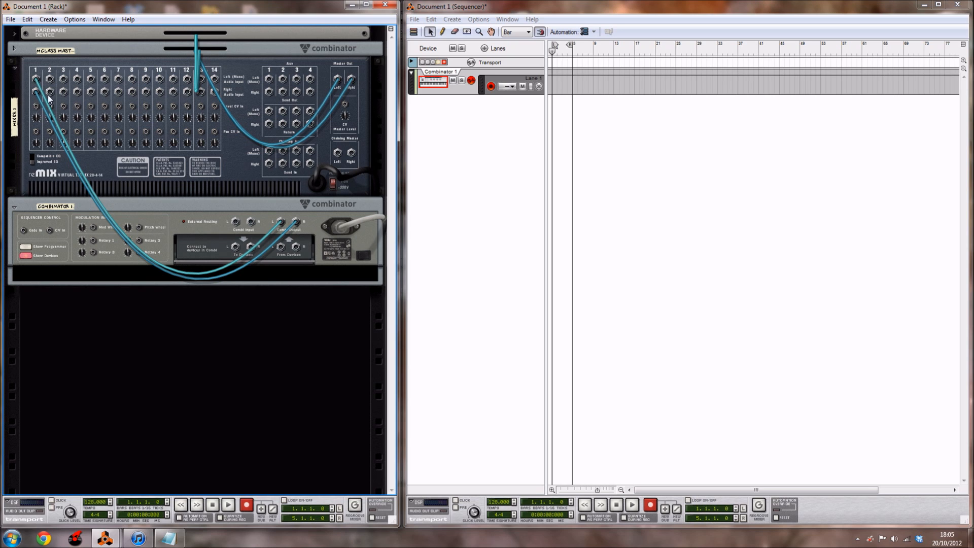
{"action": "left_click", "coordinate": [14, 49]}
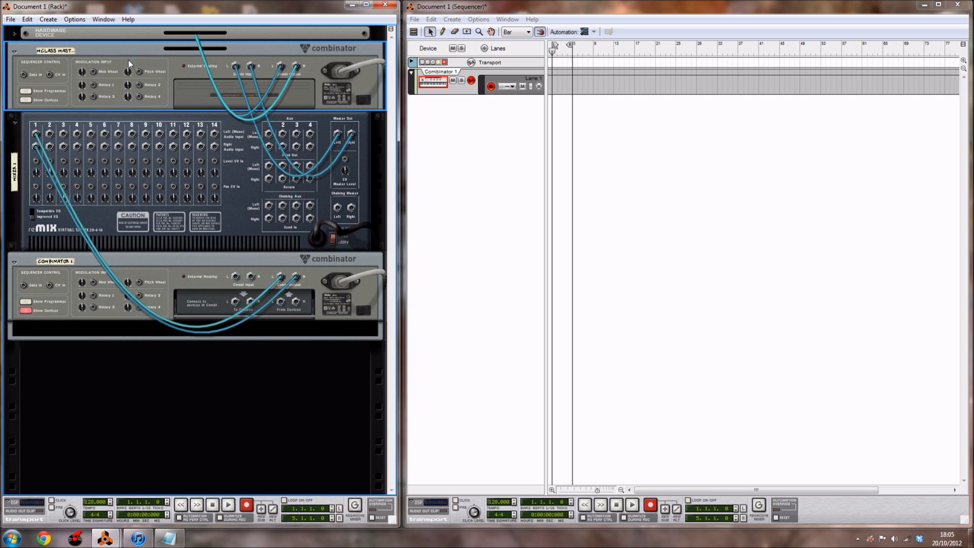
{"action": "left_click", "coordinate": [14, 33]}
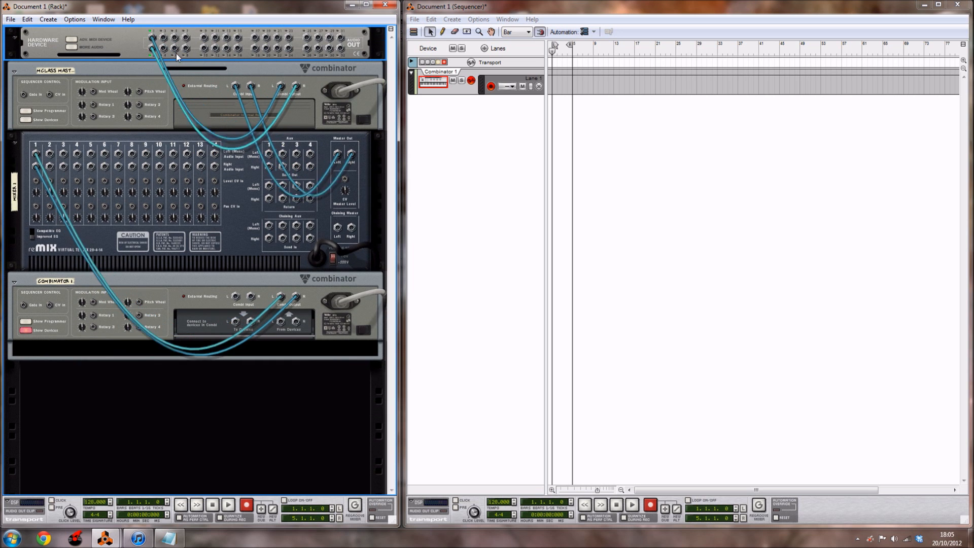
{"action": "left_click", "coordinate": [15, 36]}
{"action": "left_click", "coordinate": [16, 53]}
{"action": "left_click", "coordinate": [16, 53]}
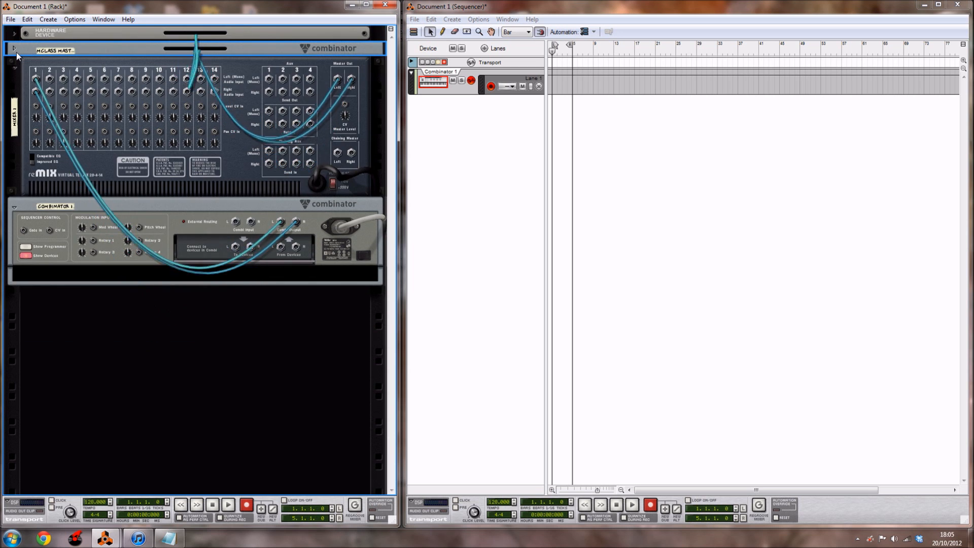
{"action": "key", "text": "Tab"}
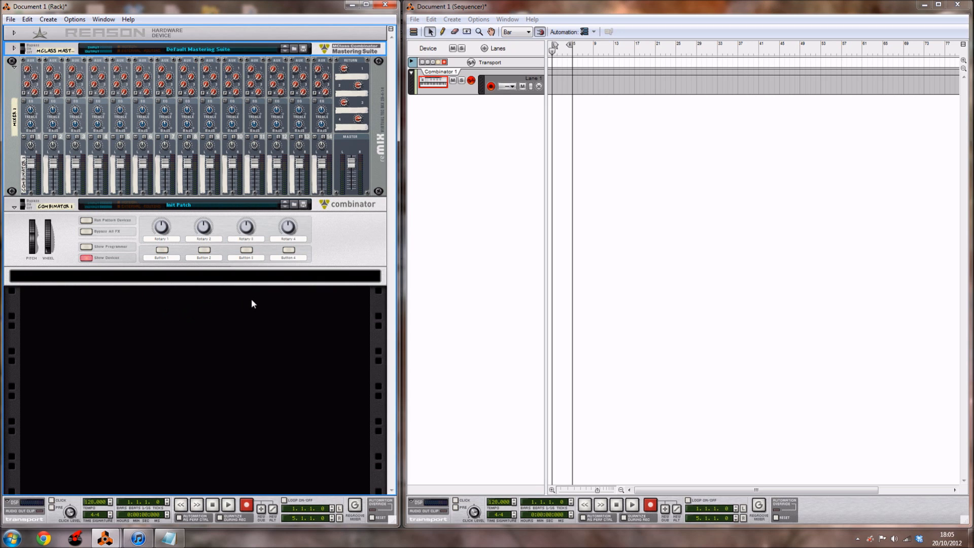
Rename the new Combinator as Synth.
{"action": "double_click", "coordinate": [61, 208]}
{"action": "type", "text": "Synt"}
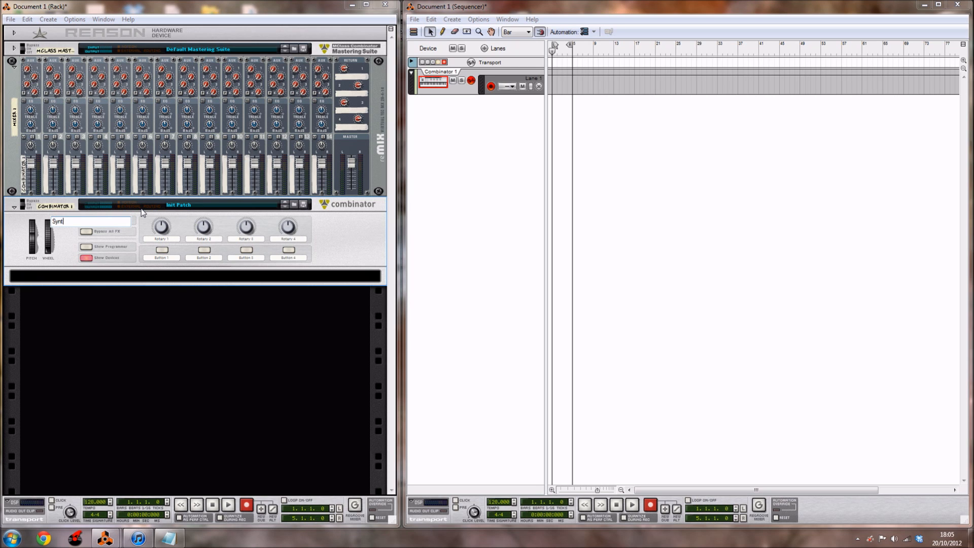
{"action": "type", "text": "h"}
{"action": "key", "text": "Return"}
{"action": "left_click", "coordinate": [223, 343]}
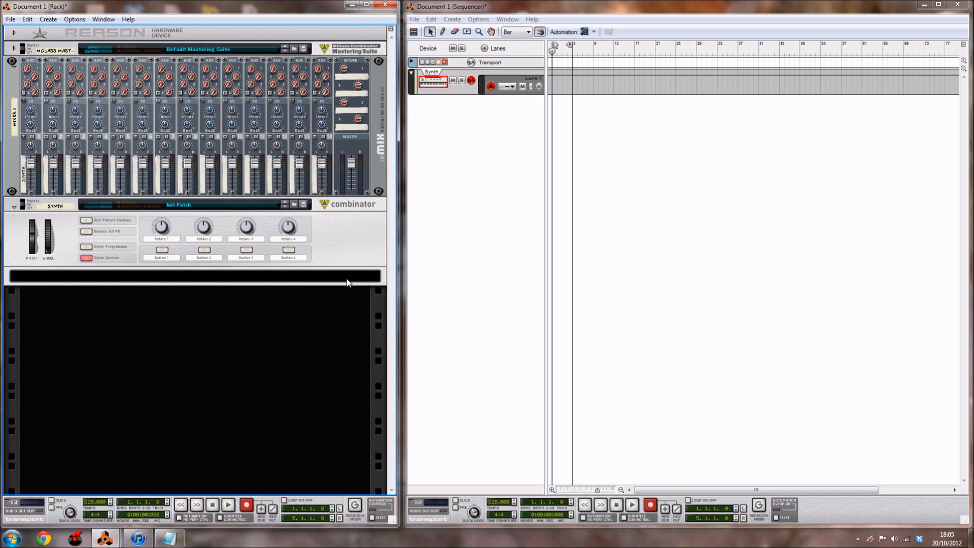
Create a Thor Polysonic Synthesizer inside the Synth Combinator.
{"action": "right_click", "coordinate": [110, 280]}
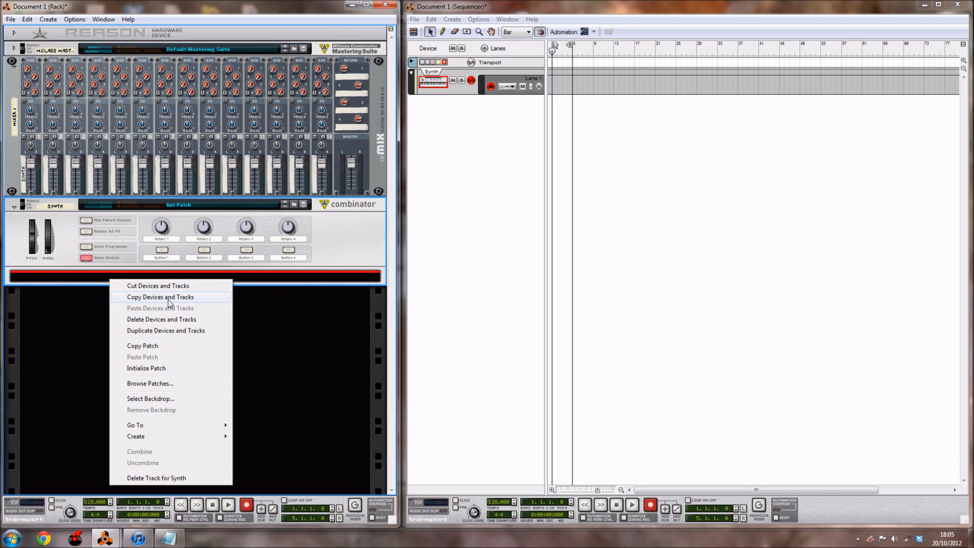
{"action": "mouse_move", "coordinate": [142, 439]}
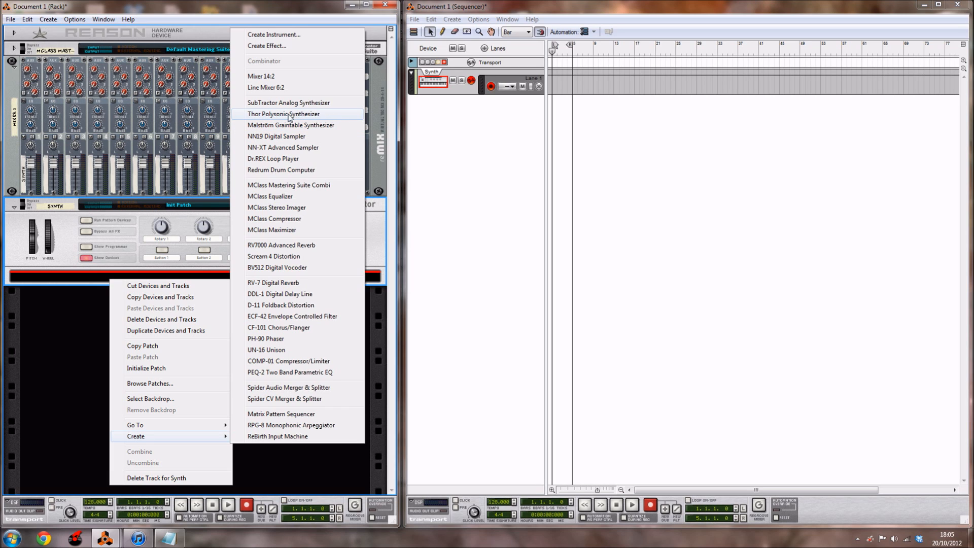
{"action": "left_click", "coordinate": [302, 115]}
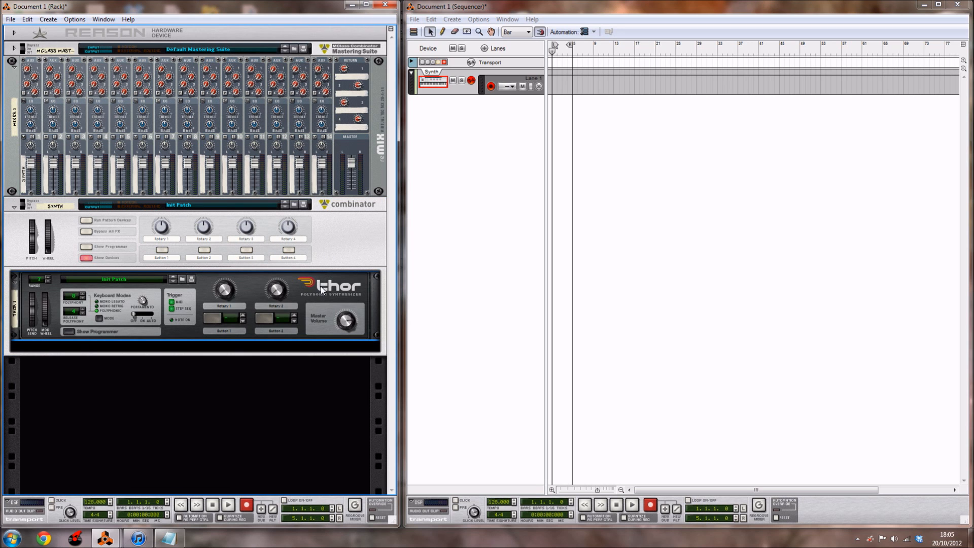
Expand the Thor synthesizer's programmer section.
{"action": "left_click", "coordinate": [68, 332]}
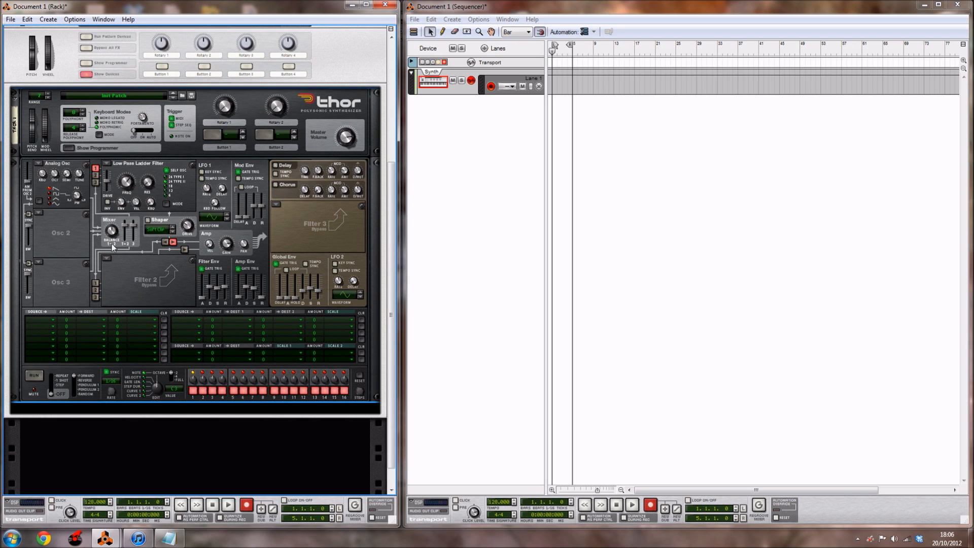
{"action": "right_click", "coordinate": [75, 233]}
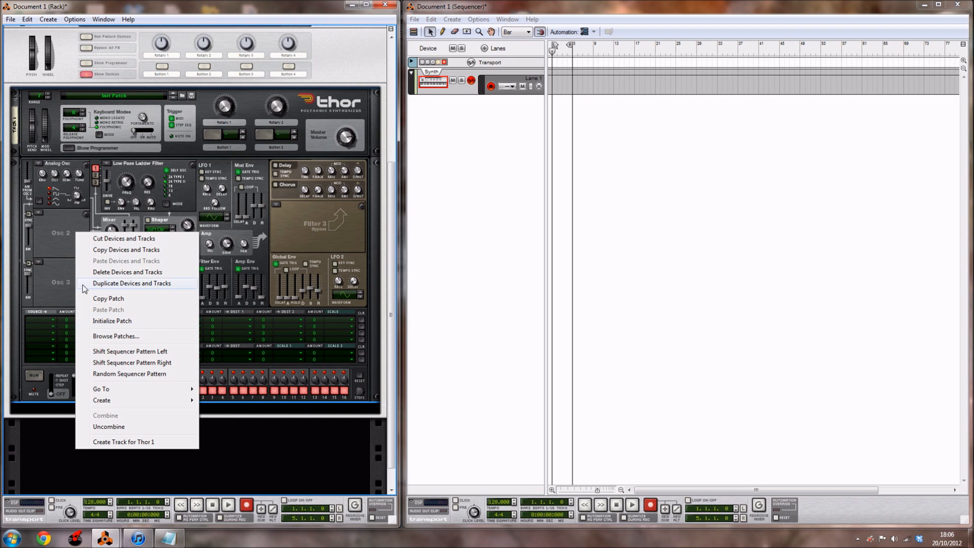
{"action": "left_click", "coordinate": [51, 253]}
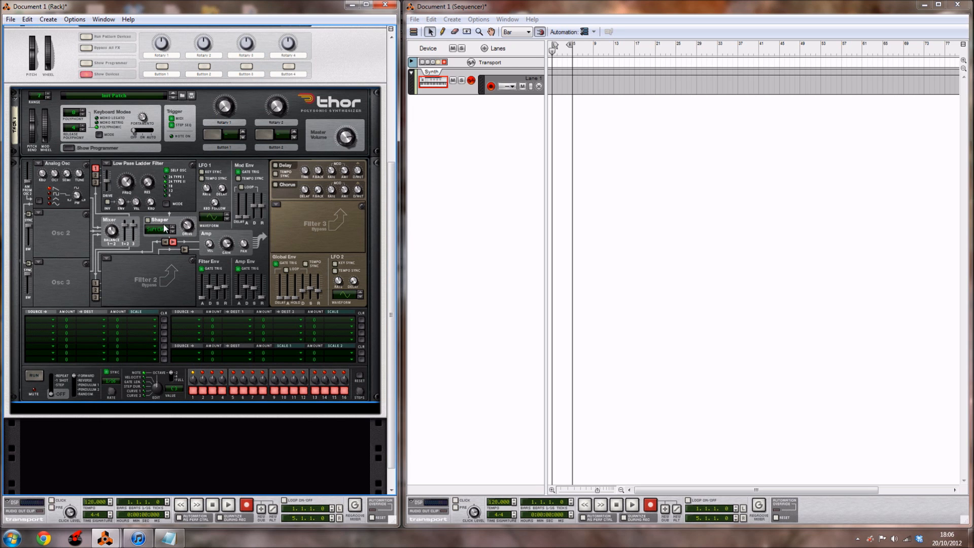
Examine the expanded Thor's oscillator, filter and modulation sections and its placement inside the Synth Combinator.
{"action": "scroll", "coordinate": [160, 281], "scroll_direction": "up", "scroll_amount": 3}
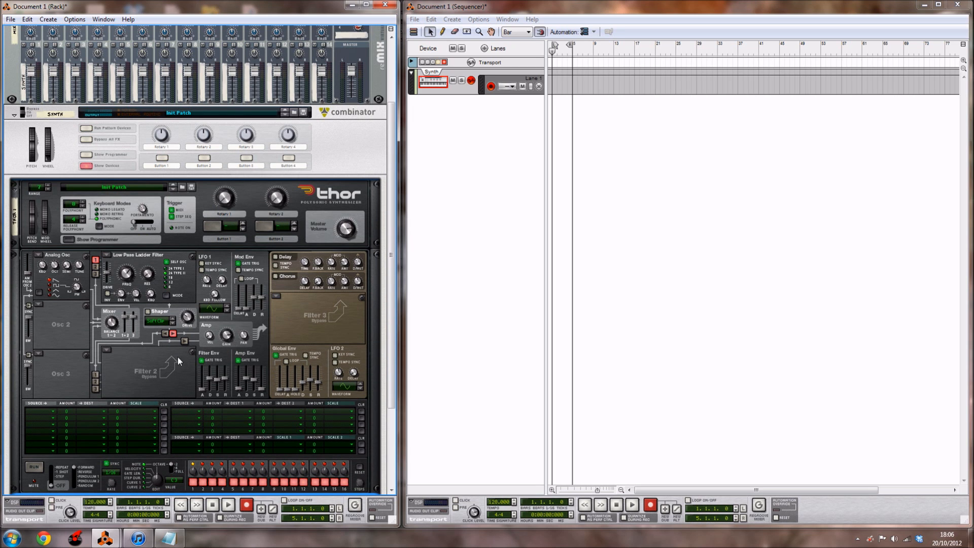
{"action": "scroll", "coordinate": [155, 370], "scroll_direction": "down", "scroll_amount": 3}
{"action": "left_click", "coordinate": [217, 444]}
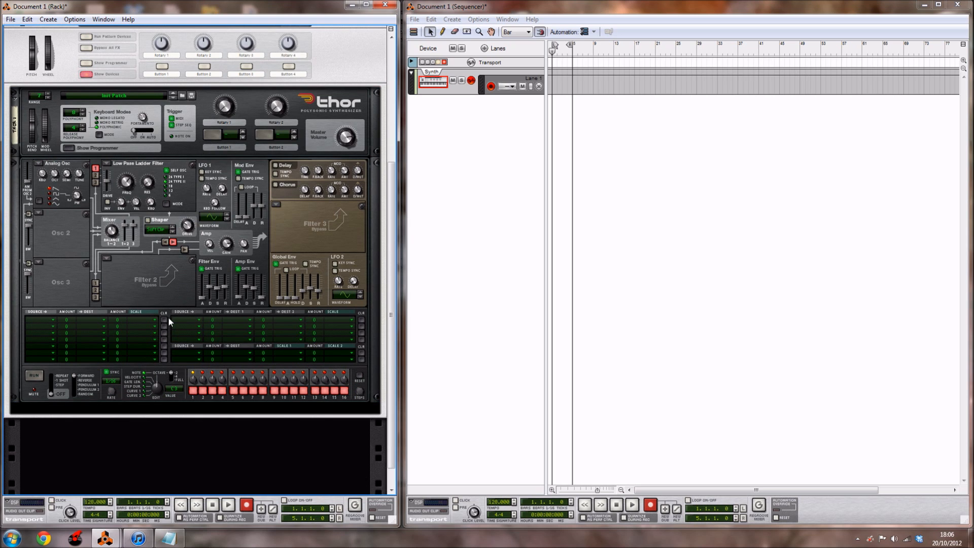
{"action": "left_click", "coordinate": [417, 180]}
{"action": "left_click", "coordinate": [325, 251]}
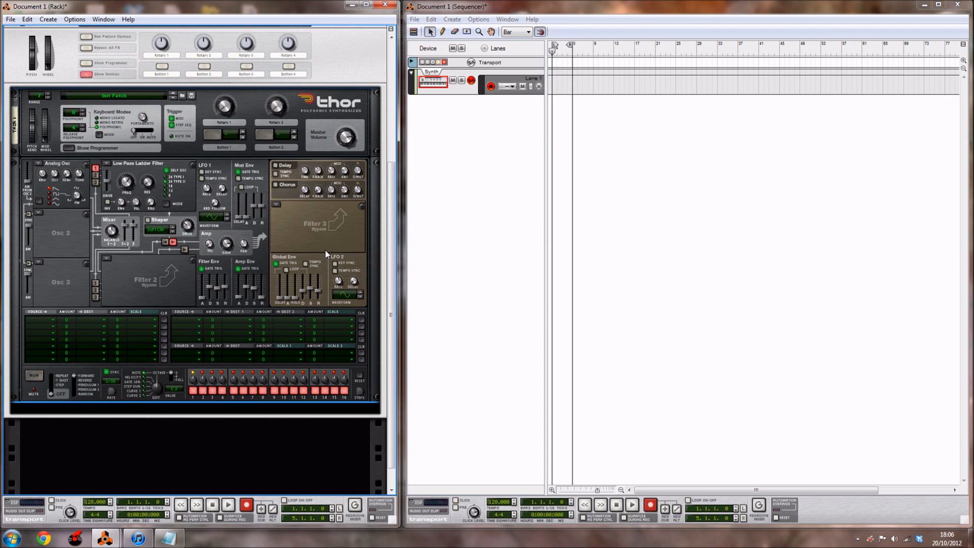
{"action": "scroll", "coordinate": [325, 254], "scroll_direction": "up", "scroll_amount": 4}
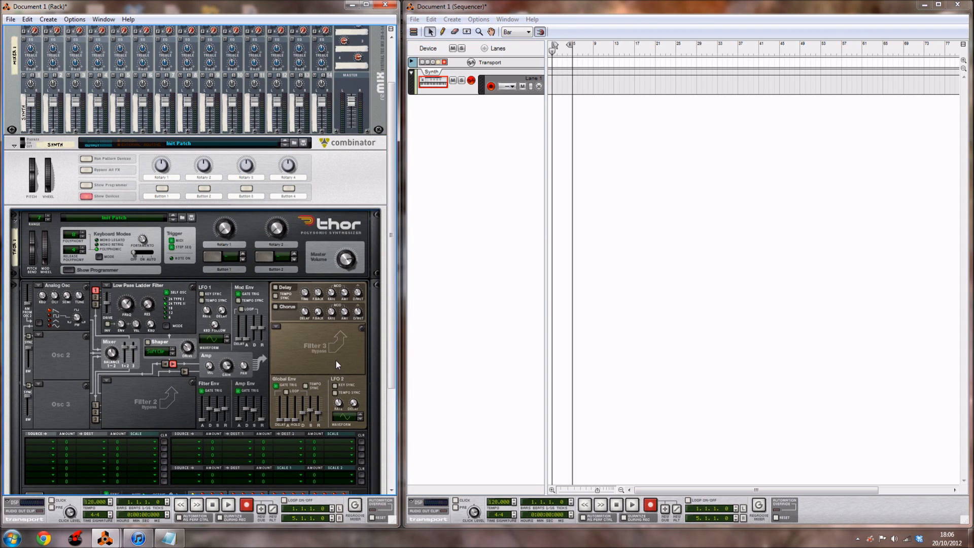
{"action": "scroll", "coordinate": [336, 359], "scroll_direction": "down", "scroll_amount": 3}
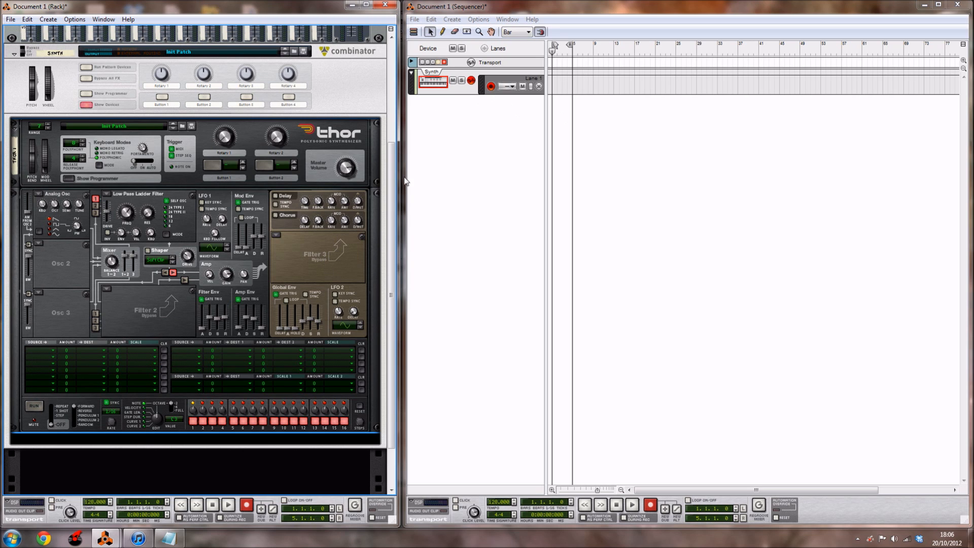
{"action": "left_click", "coordinate": [360, 87]}
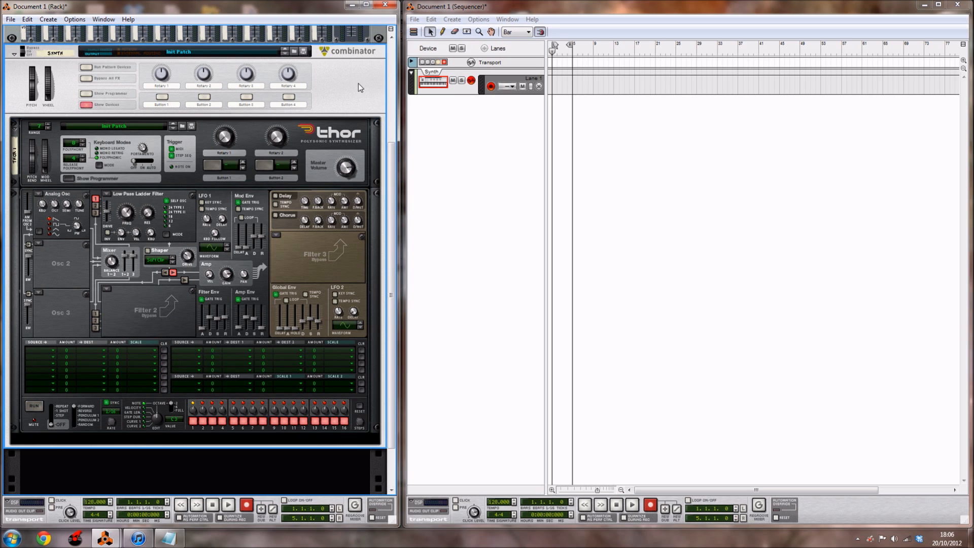
{"action": "scroll", "coordinate": [330, 233], "scroll_direction": "up", "scroll_amount": 2}
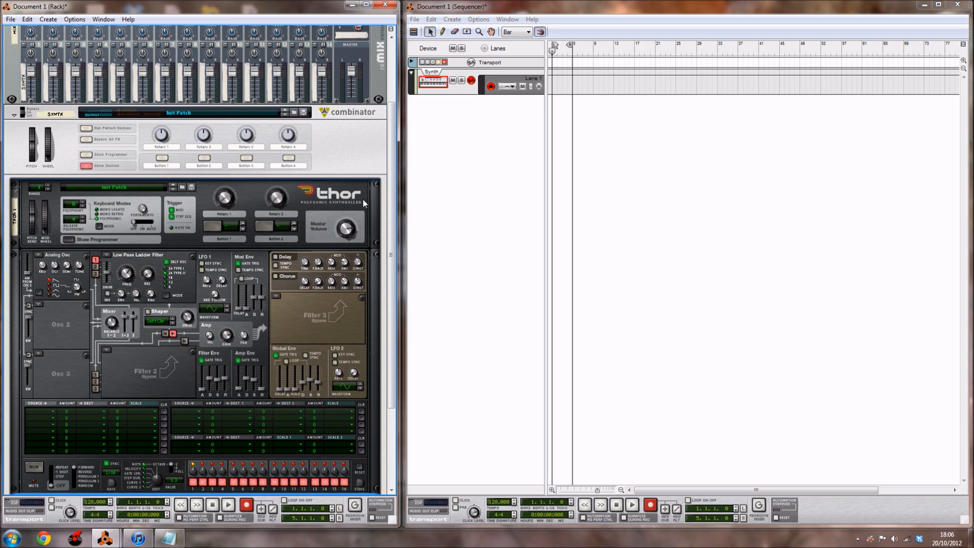
Draw a four-bar note clip starting at bar 1 on the Synth track's lane.
{"action": "left_click", "coordinate": [514, 107]}
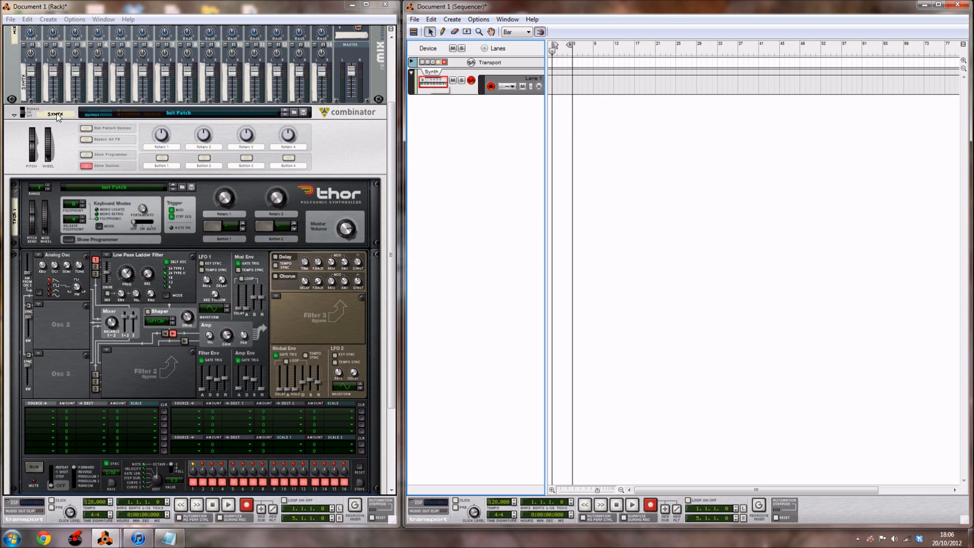
{"action": "left_click", "coordinate": [443, 33]}
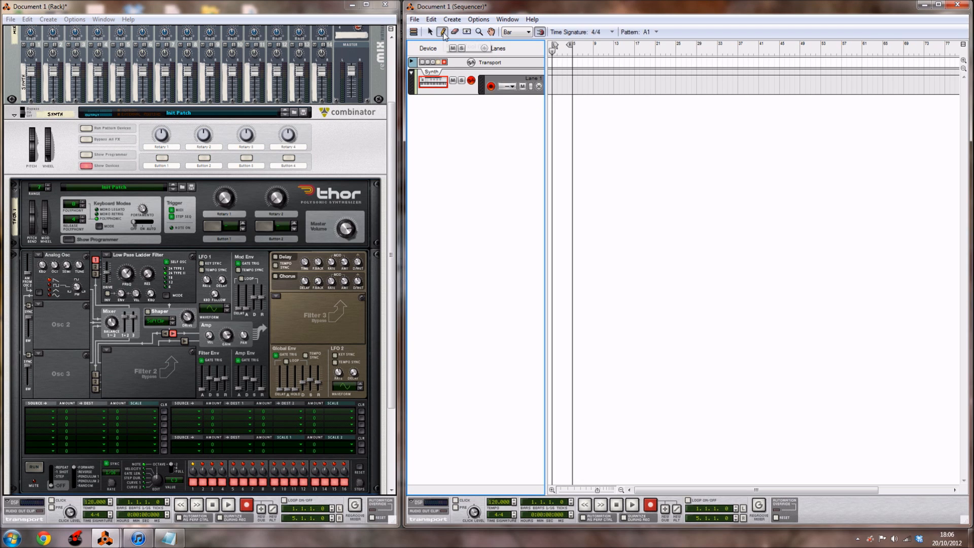
{"action": "left_click", "coordinate": [555, 79]}
{"action": "left_click_drag", "start_coordinate": [555, 79], "coordinate": [571, 78]}
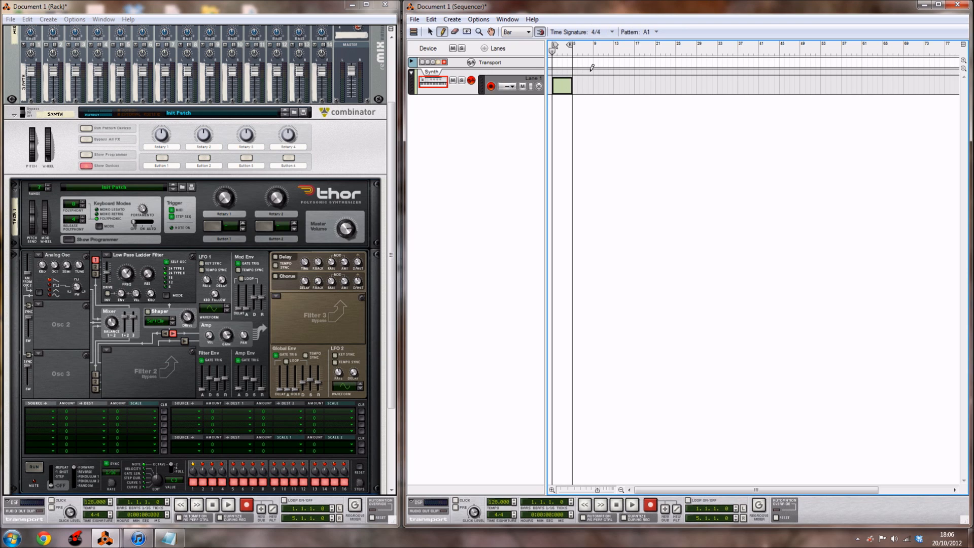
{"action": "key", "text": "q"}
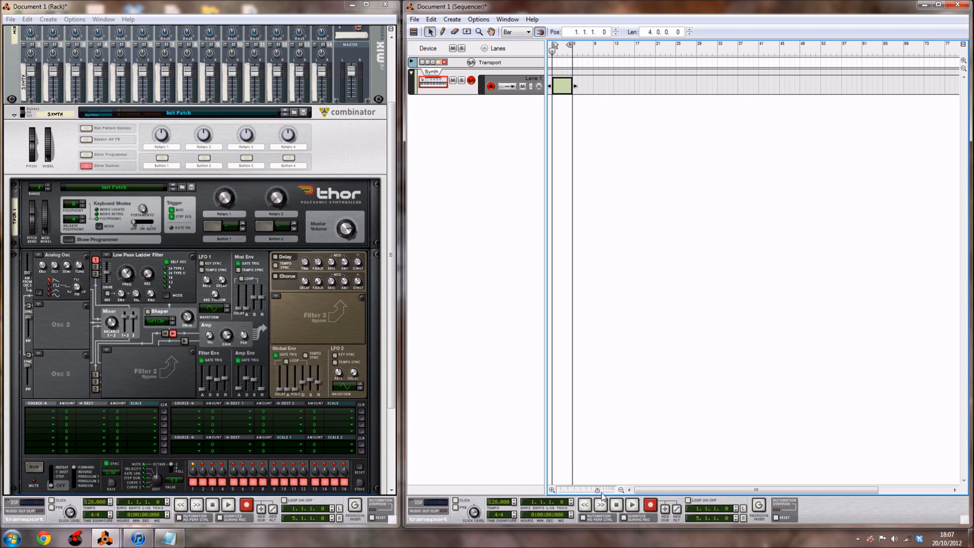
{"action": "left_click_drag", "start_coordinate": [598, 491], "coordinate": [588, 491]}
{"action": "left_click_drag", "start_coordinate": [733, 490], "coordinate": [653, 490]}
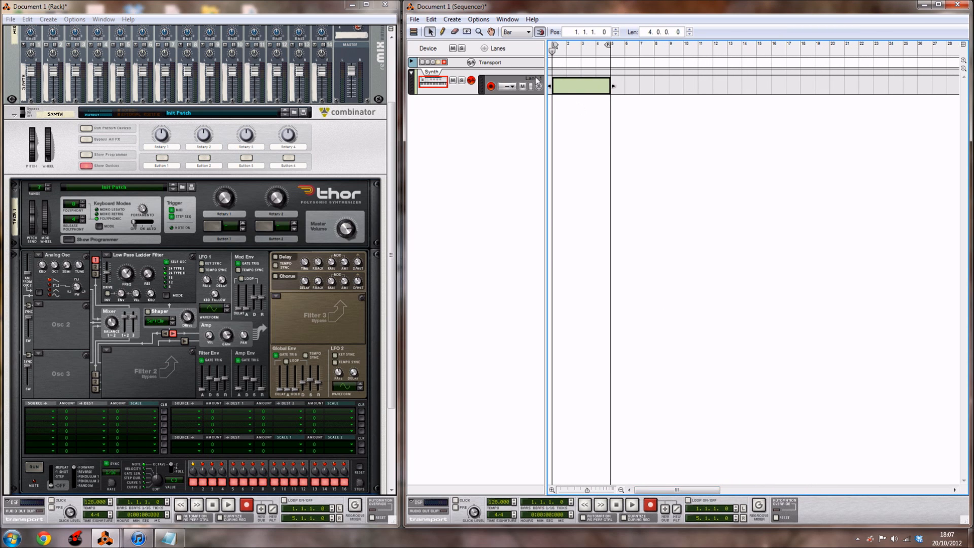
{"action": "left_click", "coordinate": [963, 61]}
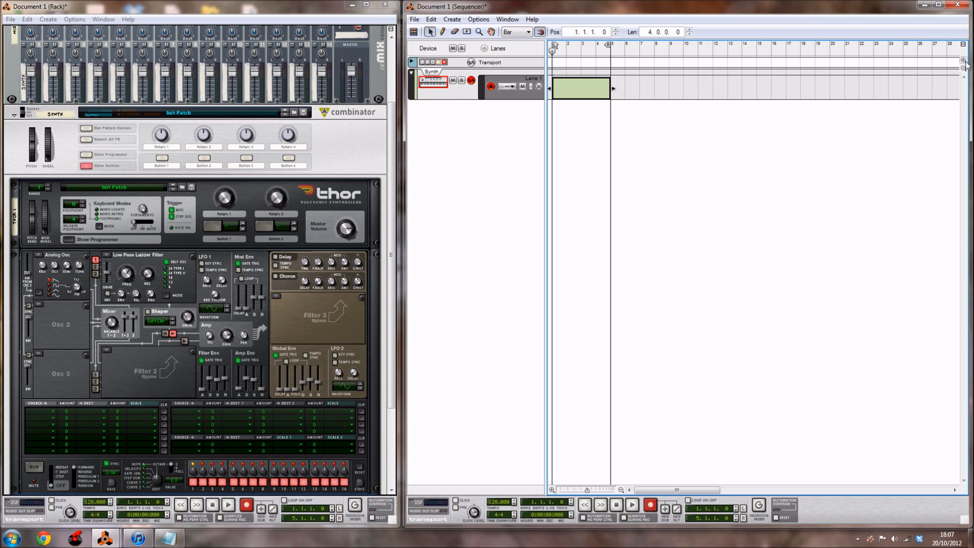
{"action": "left_click", "coordinate": [661, 146]}
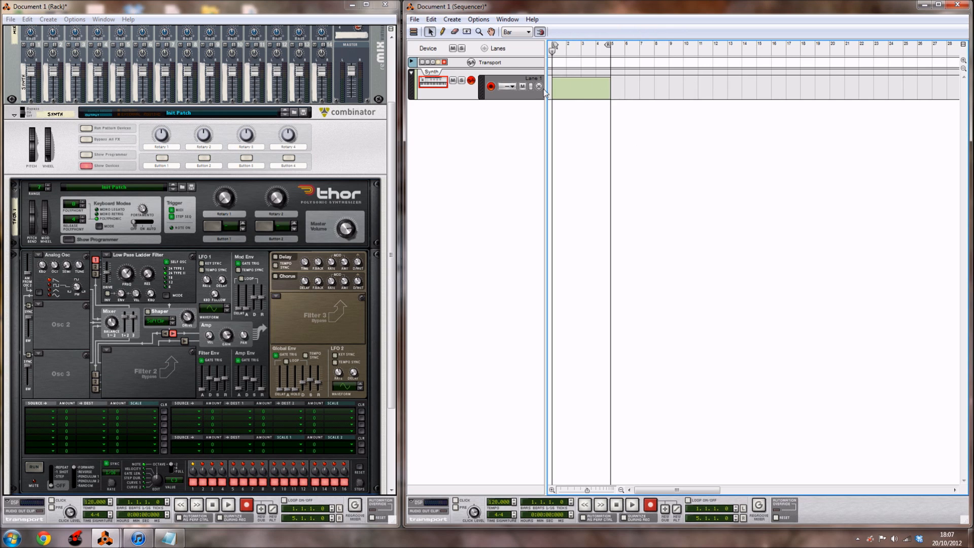
Open the Synth clip for note editing and audition various pitches on the editor's keyboard.
{"action": "double_click", "coordinate": [579, 95]}
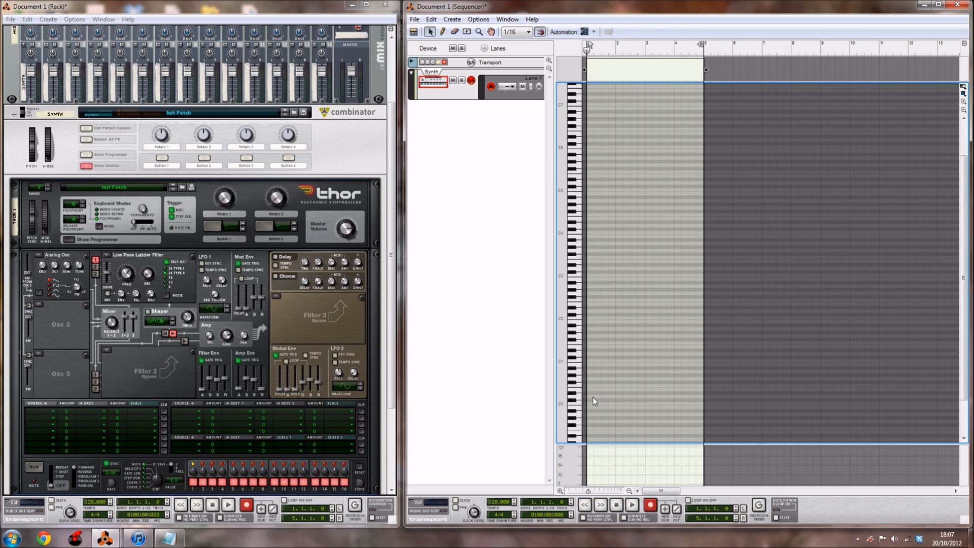
{"action": "left_click", "coordinate": [578, 304]}
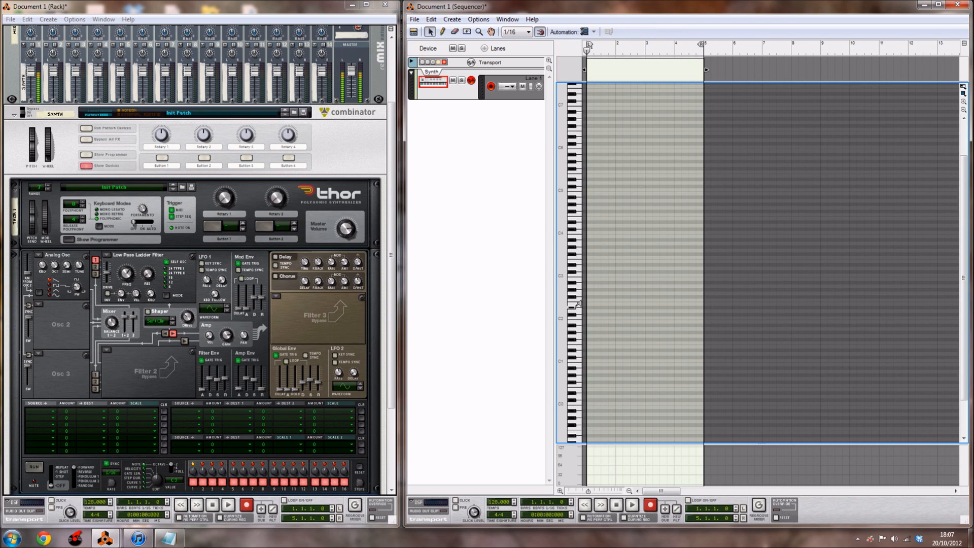
{"action": "left_click", "coordinate": [579, 319]}
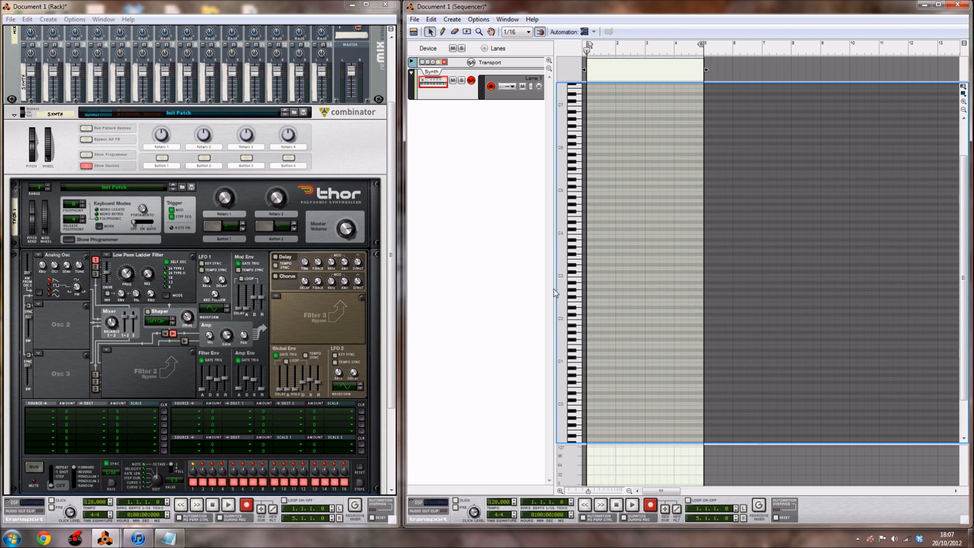
{"action": "left_click", "coordinate": [578, 285]}
{"action": "left_click", "coordinate": [576, 267]}
{"action": "left_click", "coordinate": [577, 310]}
{"action": "left_click", "coordinate": [577, 335]}
{"action": "left_click", "coordinate": [579, 294]}
{"action": "left_click", "coordinate": [578, 279]}
{"action": "left_click", "coordinate": [579, 264]}
{"action": "left_click", "coordinate": [579, 255]}
{"action": "left_click", "coordinate": [580, 250]}
{"action": "left_click", "coordinate": [580, 263]}
{"action": "left_click", "coordinate": [579, 278]}
{"action": "left_click", "coordinate": [579, 264]}
Draw a one-bar line of sixteenth notes in the Synth clip, stepping down from three G2 notes to five E2 notes.
{"action": "left_click_drag", "start_coordinate": [589, 491], "coordinate": [585, 490]}
{"action": "left_click_drag", "start_coordinate": [657, 491], "coordinate": [651, 491]}
{"action": "left_click_drag", "start_coordinate": [584, 491], "coordinate": [571, 491]}
{"action": "left_click_drag", "start_coordinate": [653, 491], "coordinate": [642, 492]}
{"action": "left_click_drag", "start_coordinate": [571, 491], "coordinate": [582, 492]}
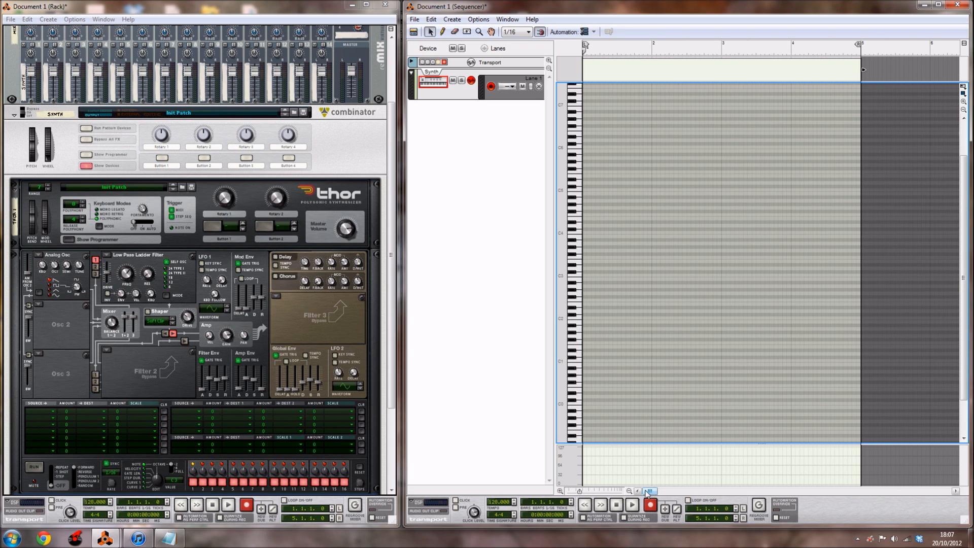
{"action": "left_click", "coordinate": [444, 32]}
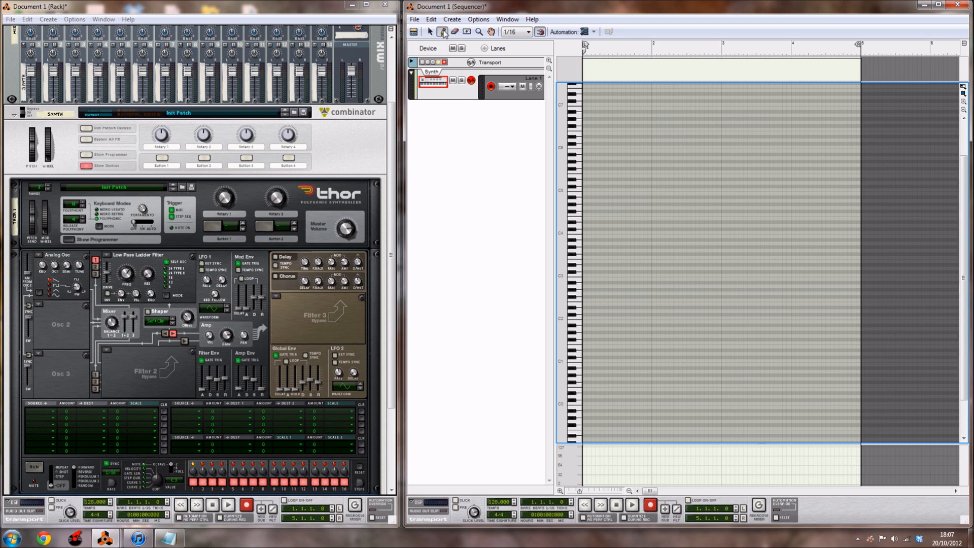
{"action": "left_click", "coordinate": [586, 291]}
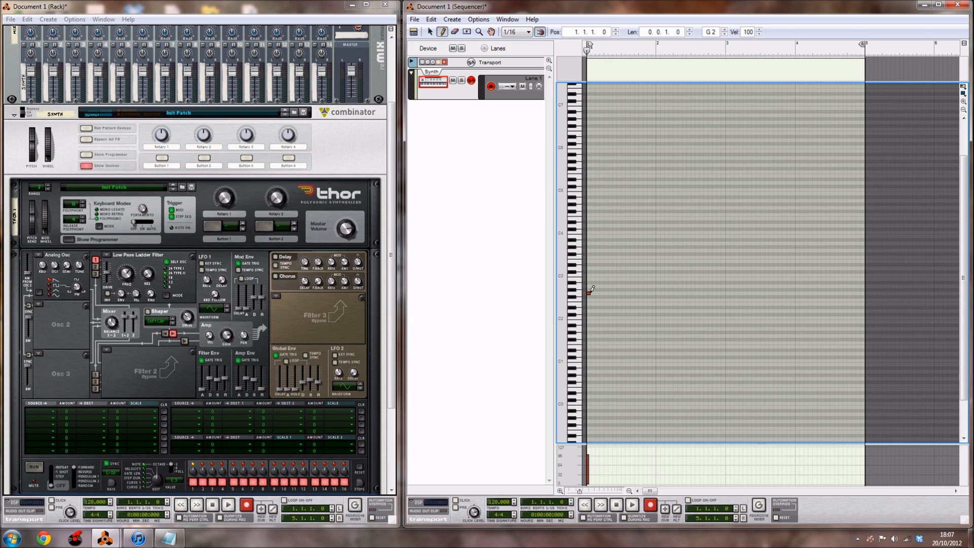
{"action": "left_click", "coordinate": [597, 292]}
{"action": "left_click", "coordinate": [606, 292]}
{"action": "left_click", "coordinate": [612, 296]}
{"action": "left_click", "coordinate": [615, 302]}
{"action": "left_click", "coordinate": [624, 303]}
{"action": "left_click", "coordinate": [632, 304]}
{"action": "left_click", "coordinate": [640, 302]}
{"action": "left_click", "coordinate": [649, 303]}
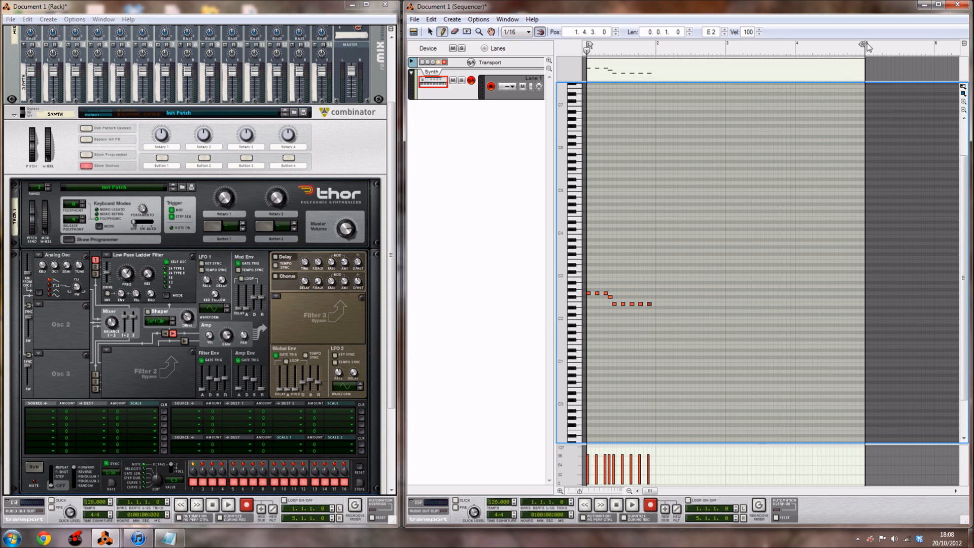
Play back the drawn note line from the start of the clip.
{"action": "key", "text": "q"}
{"action": "left_click", "coordinate": [713, 197]}
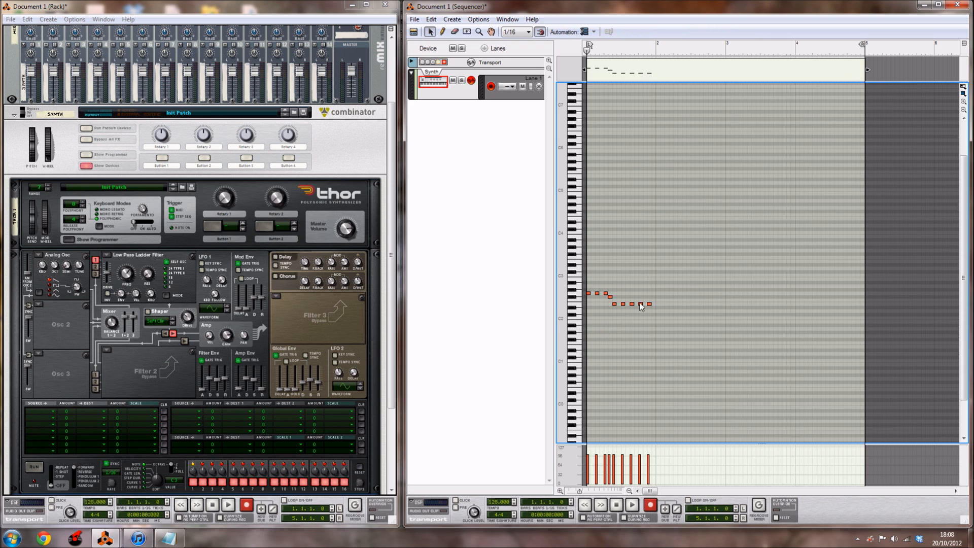
{"action": "left_click_drag", "start_coordinate": [579, 492], "coordinate": [575, 493]}
{"action": "left_click_drag", "start_coordinate": [652, 492], "coordinate": [645, 491]}
{"action": "key", "text": "space"}
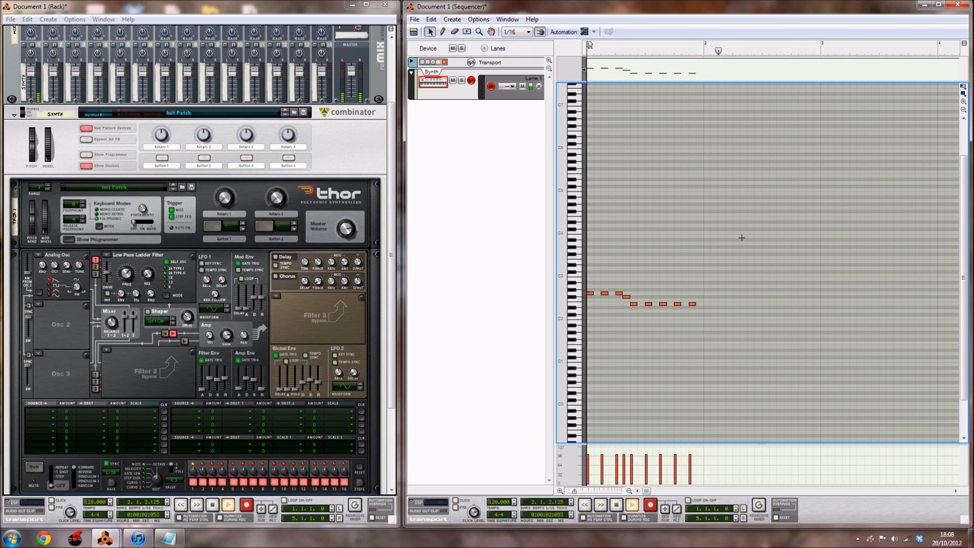
{"action": "key", "text": "space"}
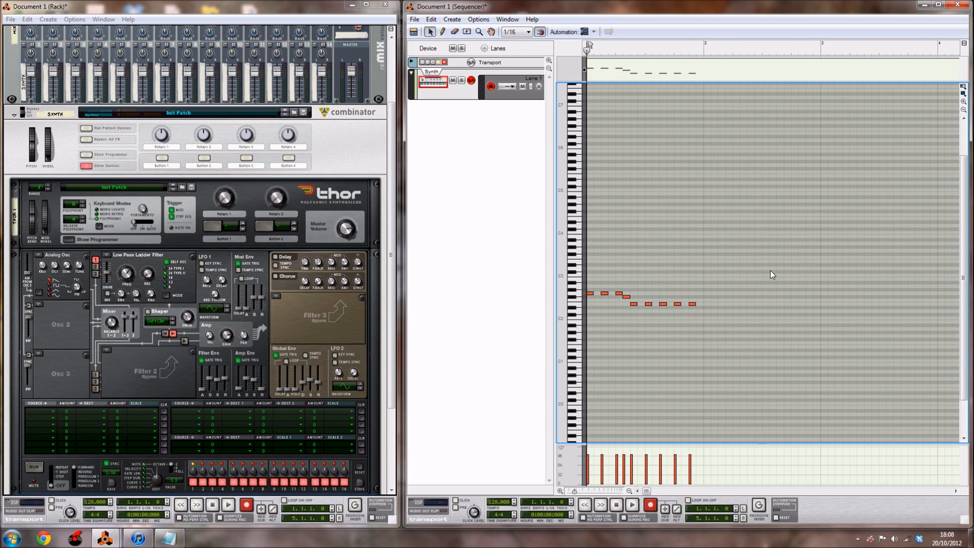
{"action": "left_click_drag", "start_coordinate": [769, 241], "coordinate": [603, 318]}
{"action": "left_click_drag", "start_coordinate": [769, 259], "coordinate": [569, 327]}
{"action": "left_click", "coordinate": [783, 310]}
{"action": "left_click_drag", "start_coordinate": [770, 309], "coordinate": [578, 274]}
{"action": "left_click", "coordinate": [762, 269]}
Add three sixteenth notes at A1 and one at G#1 below the upper line, and play them back briefly.
{"action": "key", "text": "w"}
{"action": "left_click", "coordinate": [589, 329]}
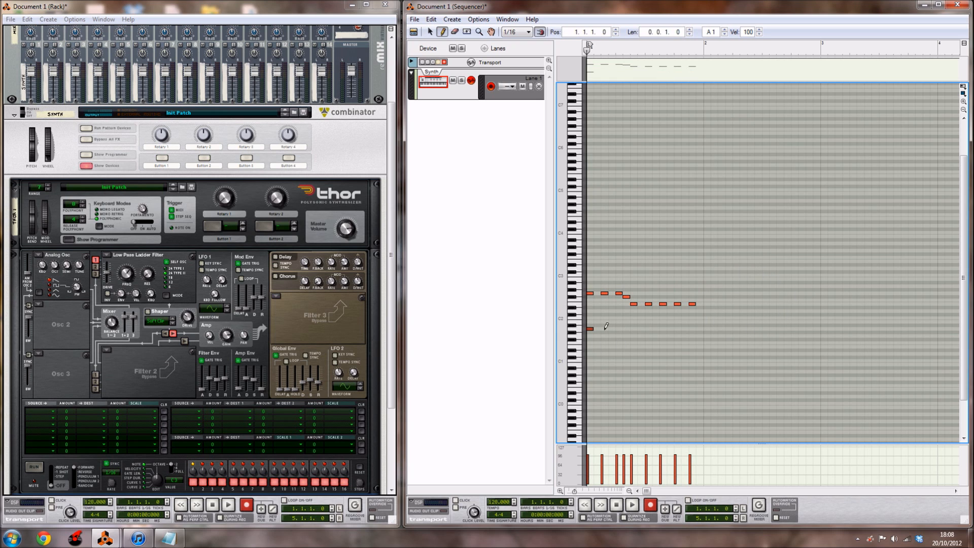
{"action": "left_click", "coordinate": [604, 329]}
{"action": "left_click", "coordinate": [619, 329]}
{"action": "left_click", "coordinate": [635, 332]}
{"action": "key", "text": "space"}
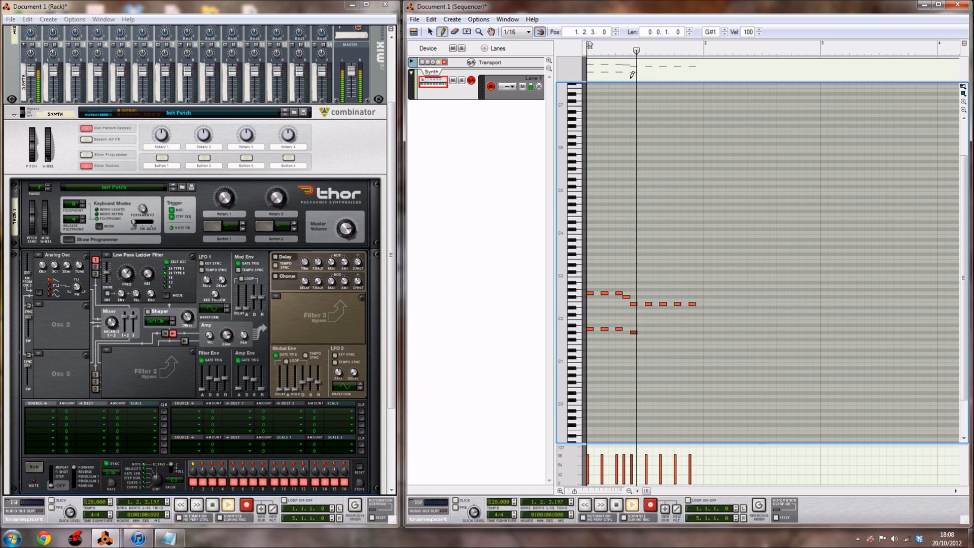
{"action": "key", "text": "space"}
Select all the notes in the Synth clip and delete them.
{"action": "key", "text": "q"}
{"action": "left_click_drag", "start_coordinate": [651, 318], "coordinate": [585, 348]}
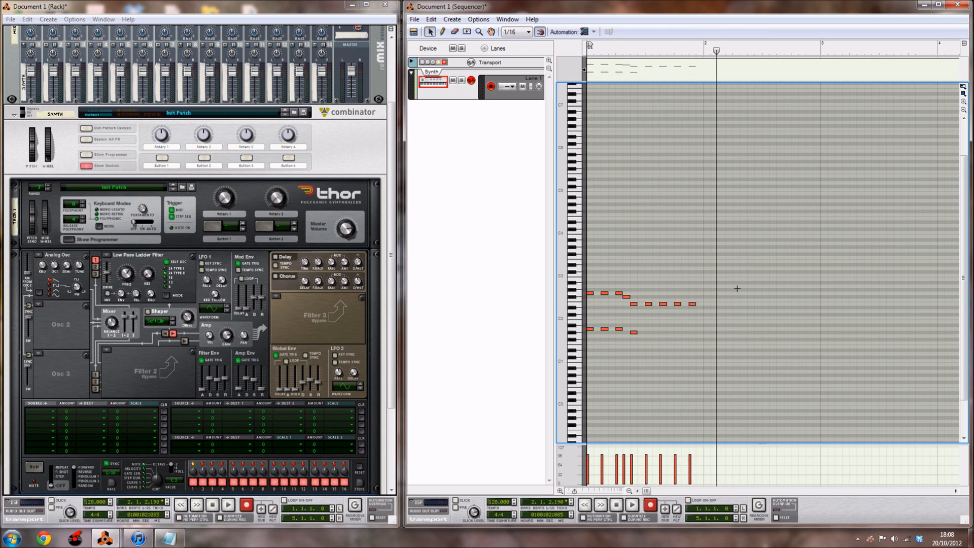
{"action": "left_click_drag", "start_coordinate": [747, 266], "coordinate": [587, 322]}
{"action": "left_click_drag", "start_coordinate": [798, 254], "coordinate": [583, 296]}
{"action": "left_click_drag", "start_coordinate": [759, 267], "coordinate": [542, 369]}
{"action": "key", "text": "Delete"}
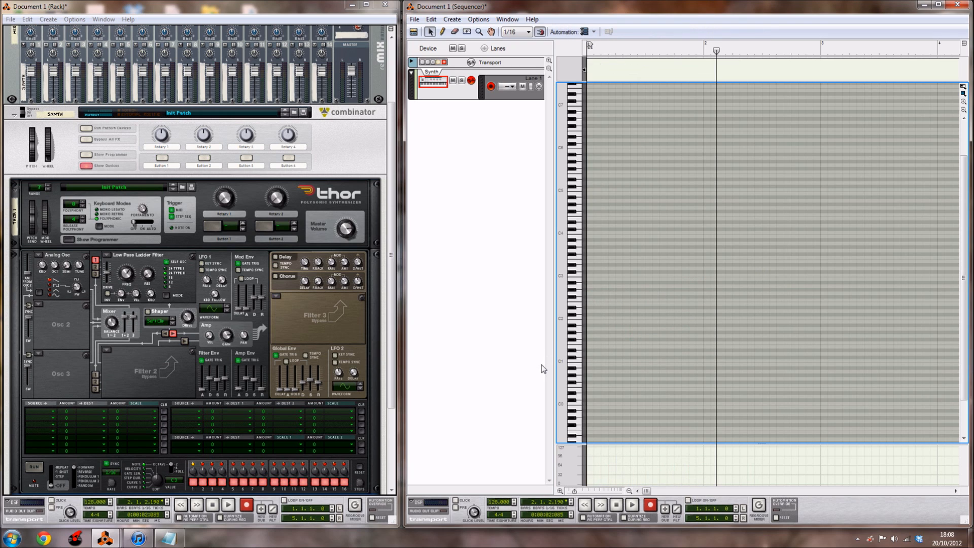
Shorten the Synth clip to one bar and move the right locator to bar 2, returning to the arrangement.
{"action": "left_click_drag", "start_coordinate": [578, 492], "coordinate": [581, 492]}
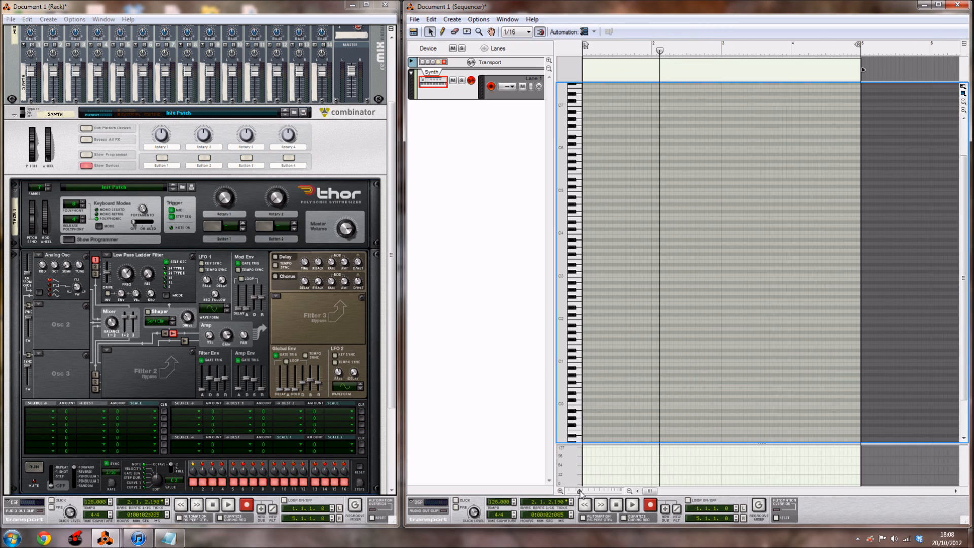
{"action": "left_click_drag", "start_coordinate": [861, 60], "coordinate": [653, 60]}
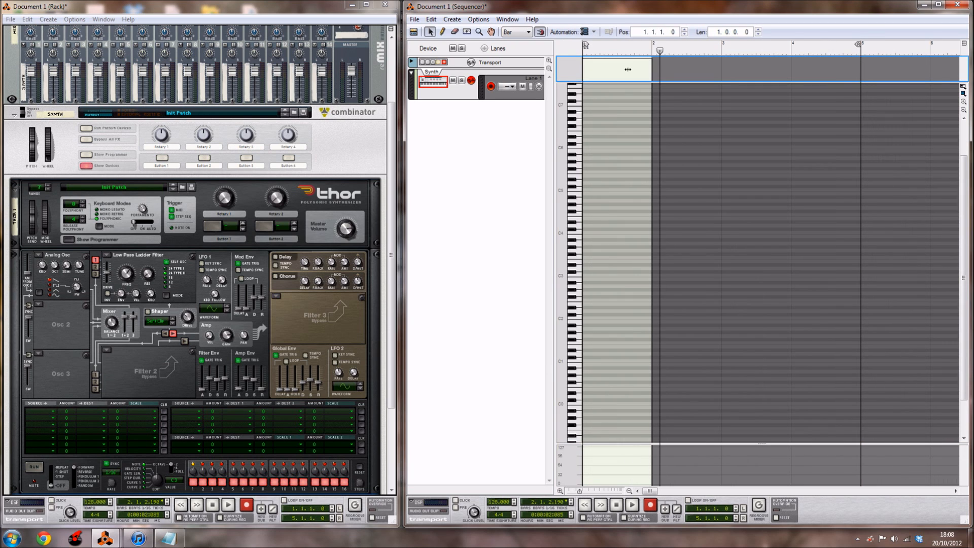
{"action": "left_click_drag", "start_coordinate": [863, 44], "coordinate": [656, 46]}
{"action": "left_click", "coordinate": [766, 153]}
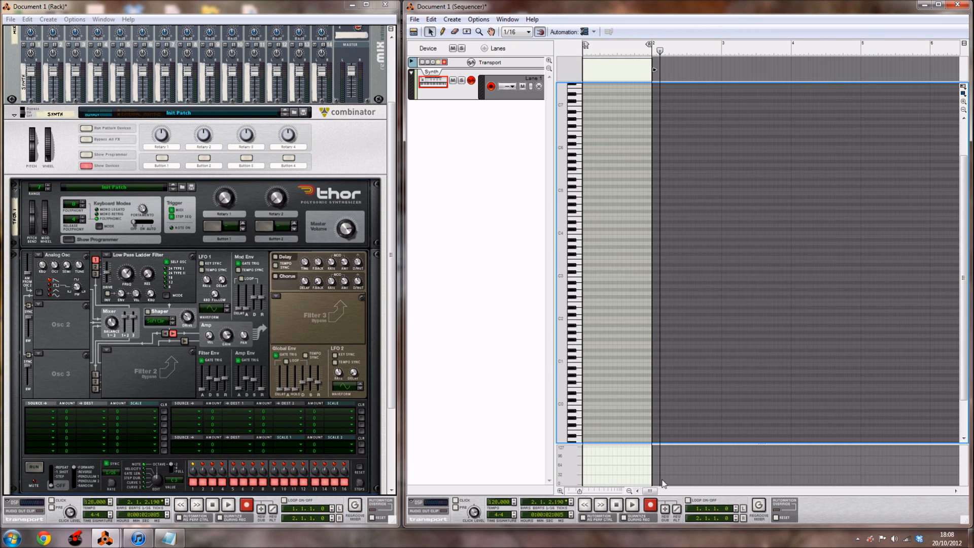
{"action": "left_click", "coordinate": [415, 32]}
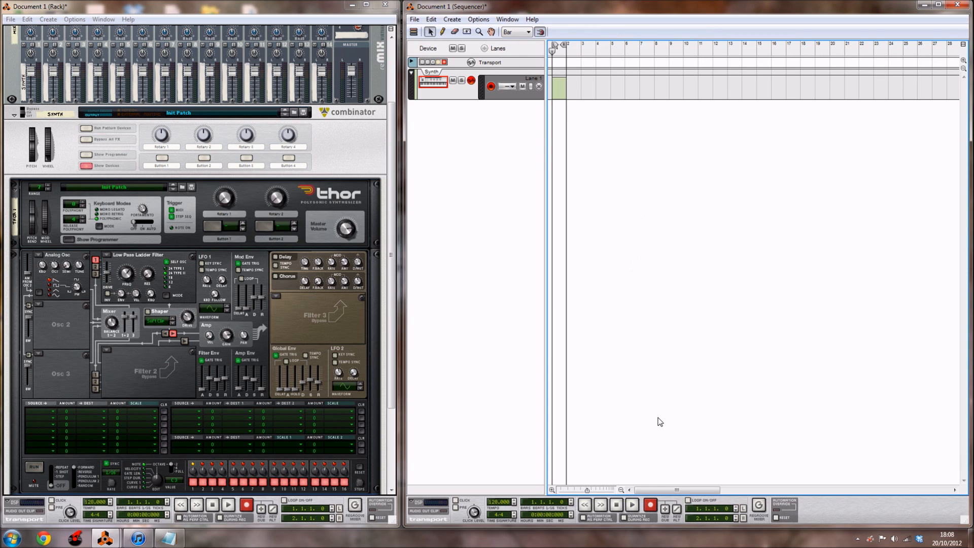
Record a live note performance on the Synth track and open the recorded clip to view all its notes.
{"action": "left_click", "coordinate": [650, 504]}
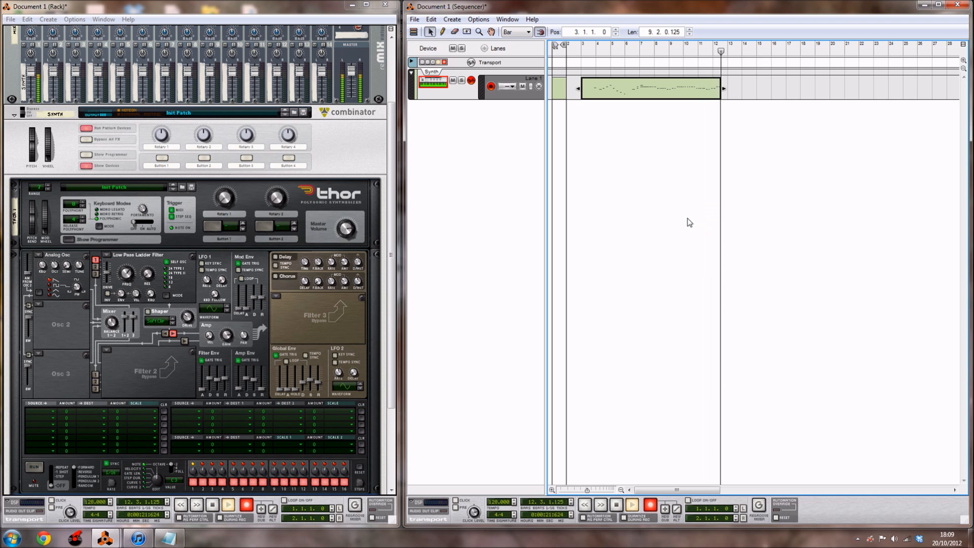
{"action": "key", "text": "space"}
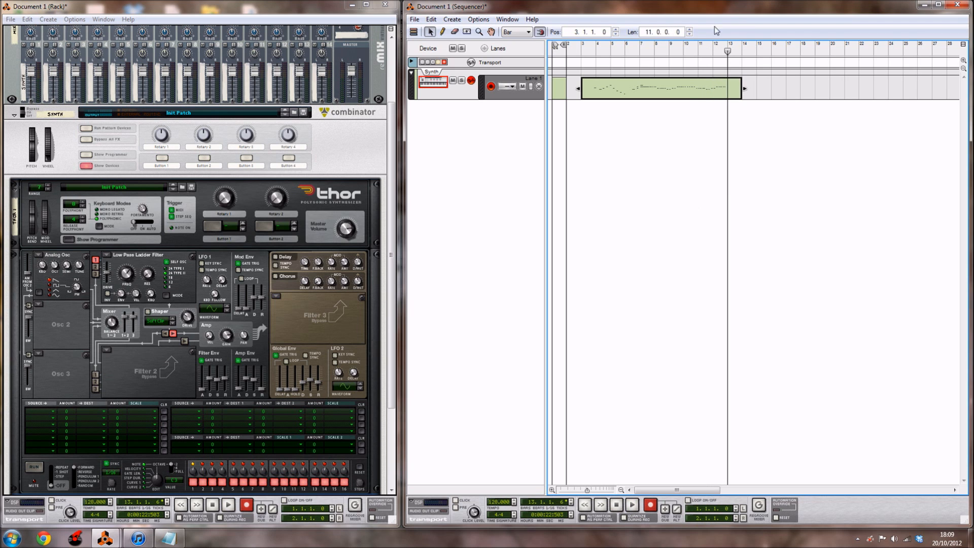
{"action": "double_click", "coordinate": [687, 94]}
{"action": "left_click_drag", "start_coordinate": [653, 495], "coordinate": [663, 495]}
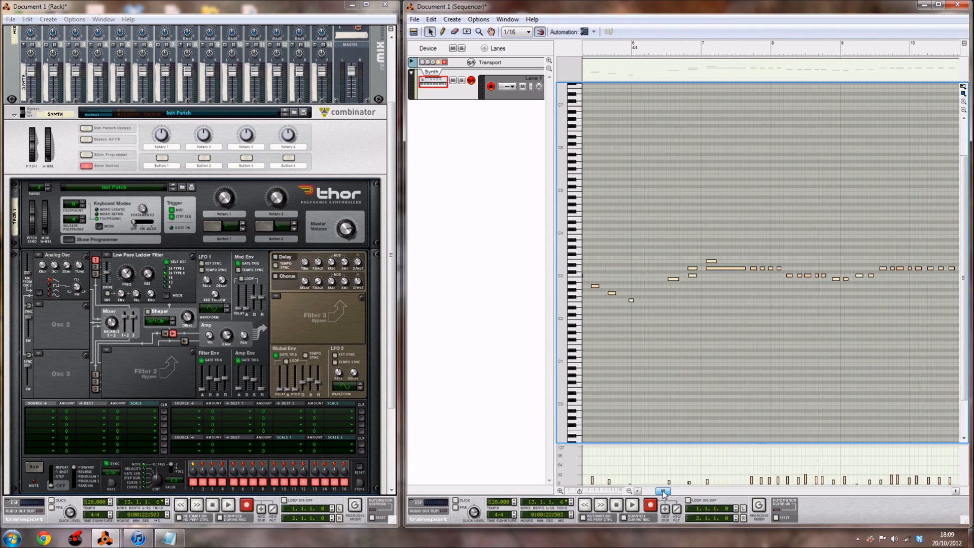
{"action": "left_click_drag", "start_coordinate": [584, 491], "coordinate": [592, 491]}
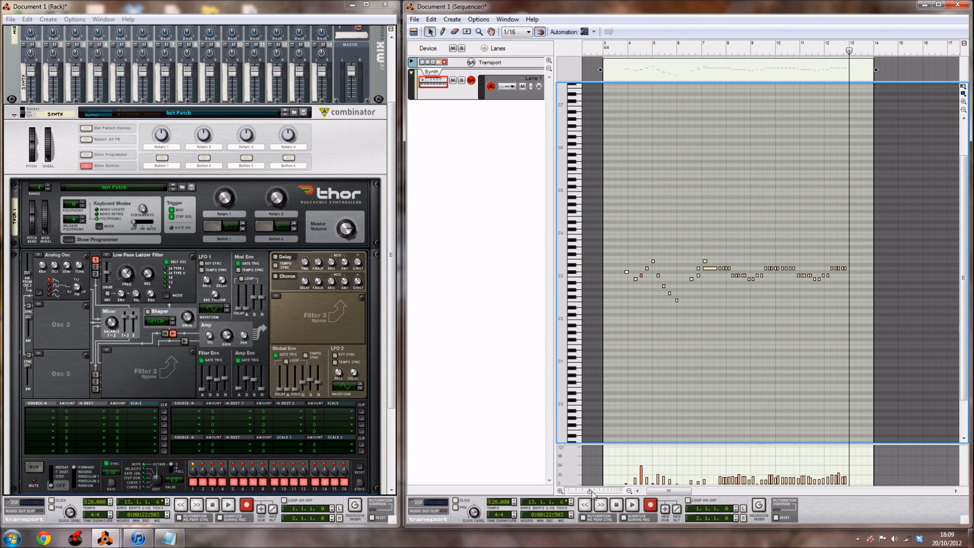
Return to the arrangement and delete the recorded clip that starts at bar 3 on the Synth track.
{"action": "left_click", "coordinate": [414, 32]}
{"action": "left_click", "coordinate": [712, 98]}
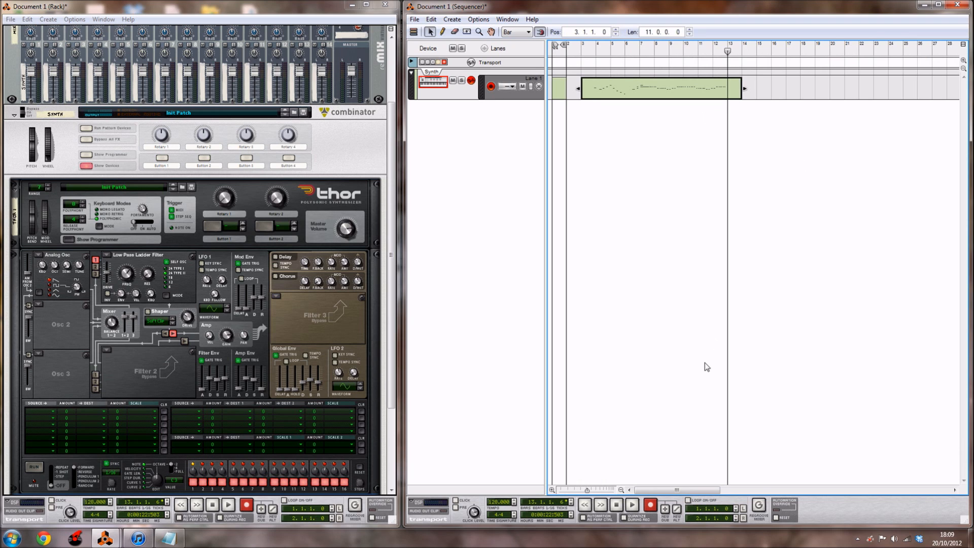
{"action": "key", "text": "Delete"}
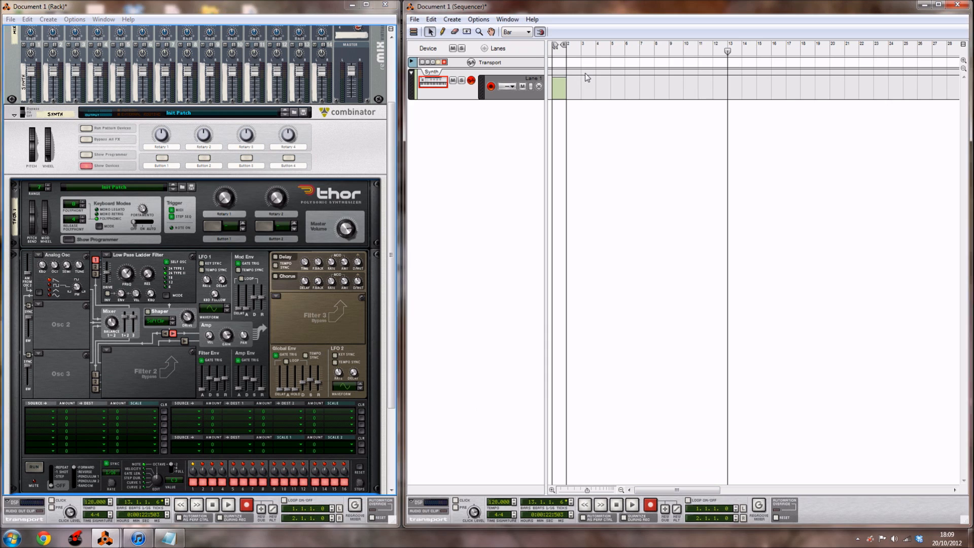
{"action": "left_click", "coordinate": [560, 87]}
{"action": "left_click", "coordinate": [294, 301]}
{"action": "scroll", "coordinate": [297, 289], "scroll_direction": "down", "scroll_amount": 3}
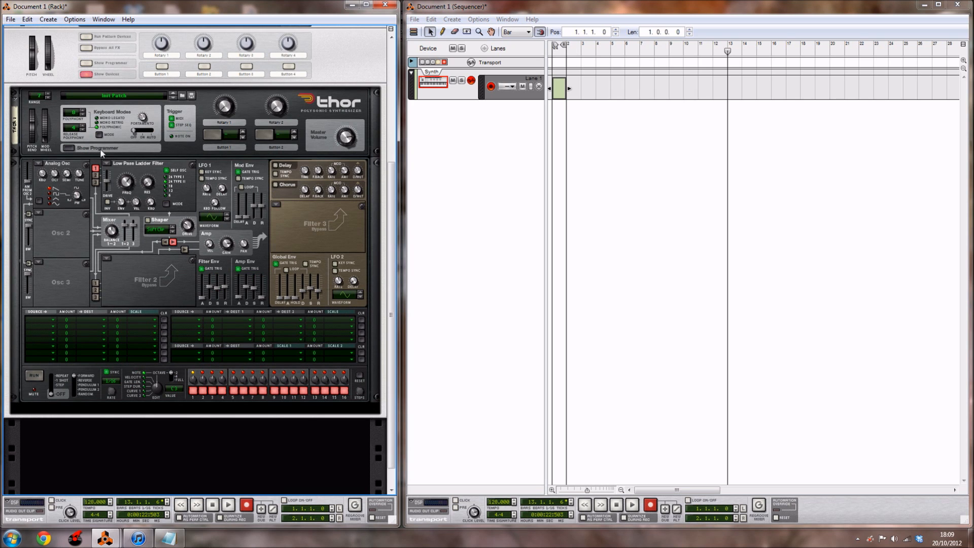
{"action": "left_click", "coordinate": [591, 113]}
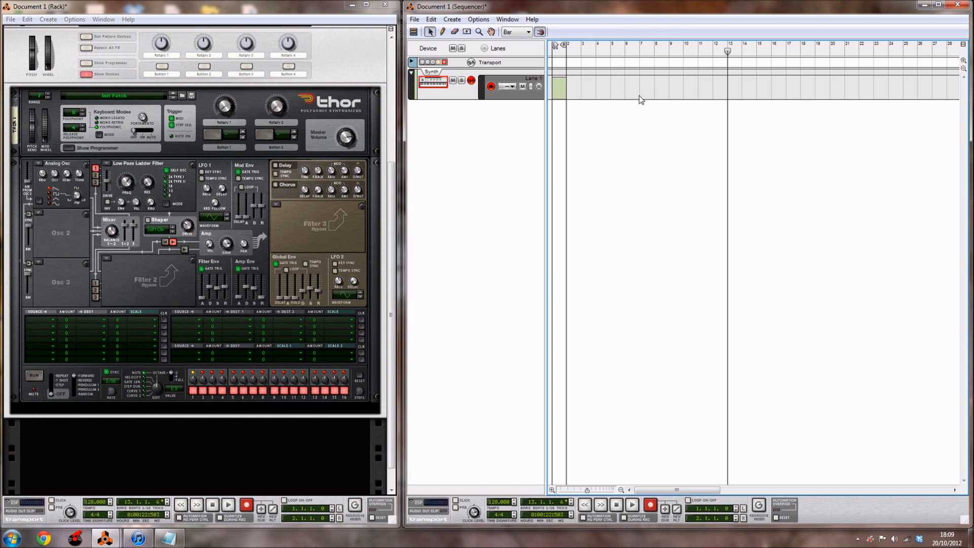
Create an automation lane for the Synth Combinator's pitch bend wheel and move the song position back to the start.
{"action": "scroll", "coordinate": [332, 231], "scroll_direction": "up", "scroll_amount": 3}
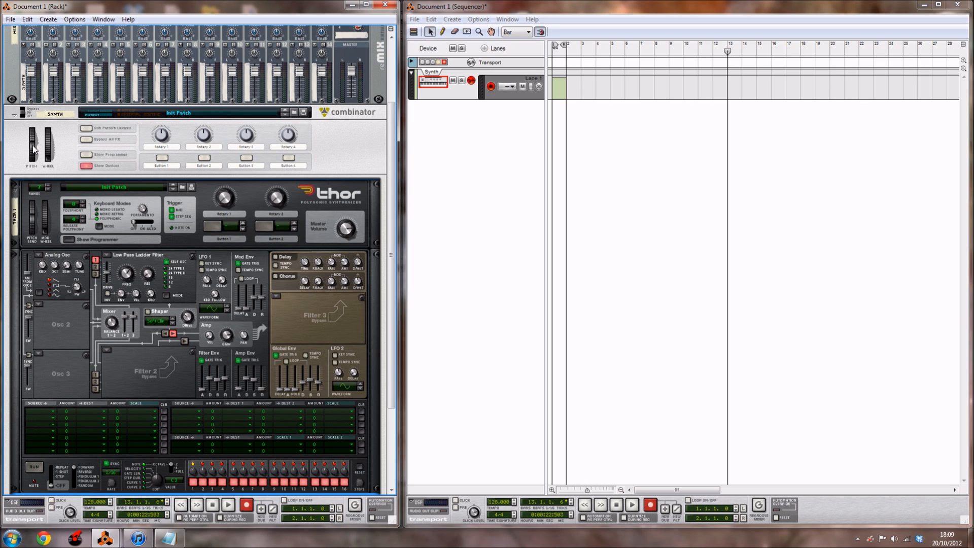
{"action": "mouse_move", "coordinate": [33, 145]}
{"action": "right_click", "coordinate": [32, 147]}
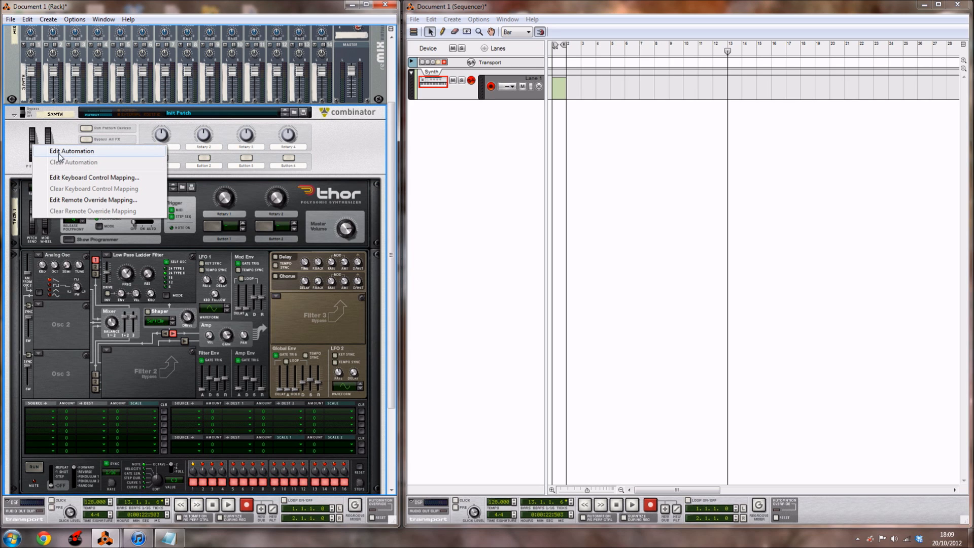
{"action": "left_click", "coordinate": [47, 151]}
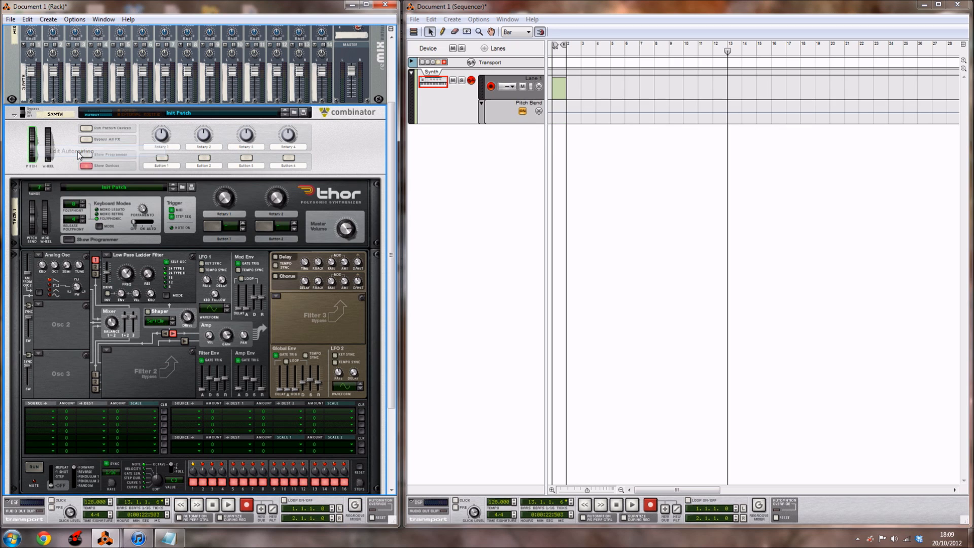
{"action": "left_click_drag", "start_coordinate": [729, 52], "coordinate": [477, 55]}
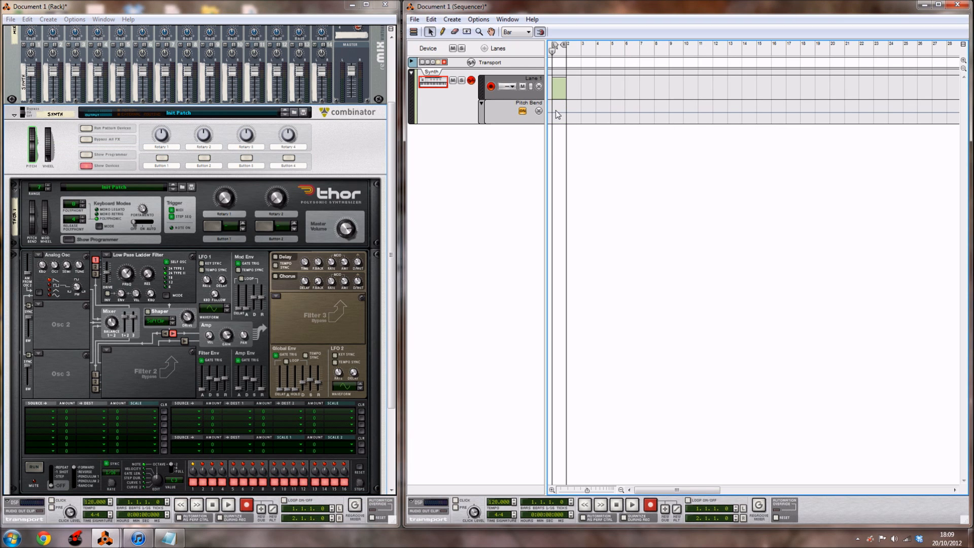
Open the one-bar Synth clip and place a sixteenth D2 note at 1.1.1.
{"action": "double_click", "coordinate": [563, 95]}
{"action": "key", "text": "p"}
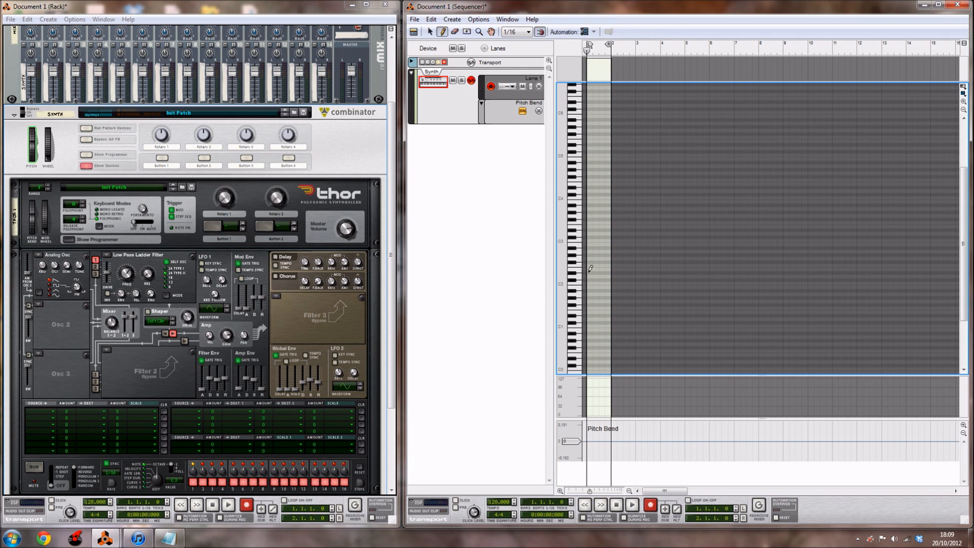
{"action": "left_click", "coordinate": [589, 275]}
{"action": "key", "text": "q"}
{"action": "left_click_drag", "start_coordinate": [590, 492], "coordinate": [572, 491]}
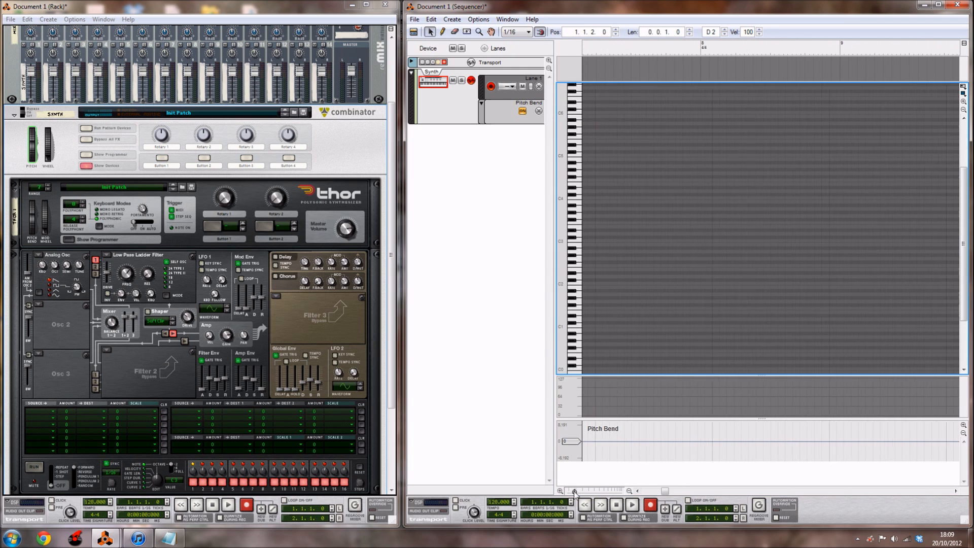
{"action": "left_click_drag", "start_coordinate": [666, 491], "coordinate": [646, 492]}
{"action": "left_click", "coordinate": [593, 277]}
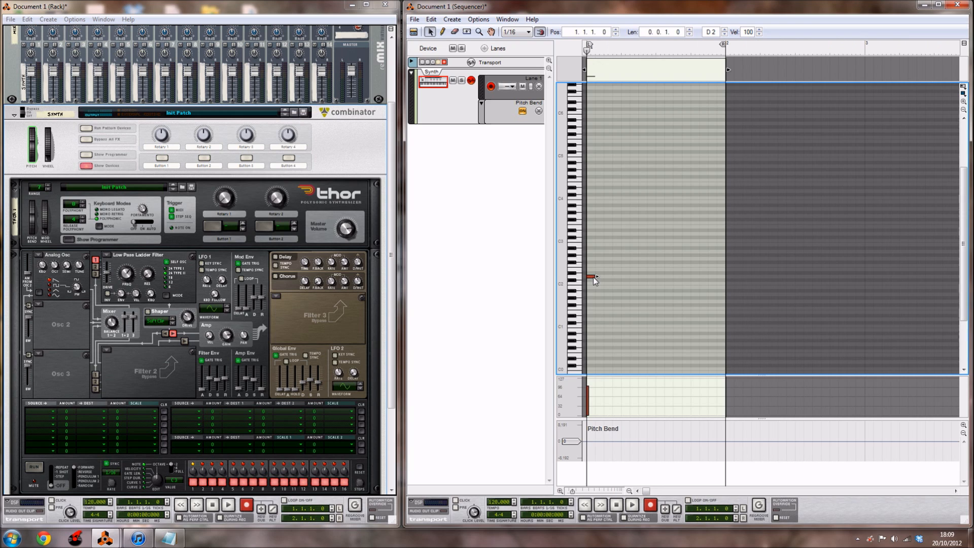
Lengthen the first D2 note, add a longer C2 note and a D2 note from 1.4.3 to the clip's end, and return to the arrangement.
{"action": "left_click_drag", "start_coordinate": [597, 277], "coordinate": [727, 276]}
{"action": "key", "text": "p"}
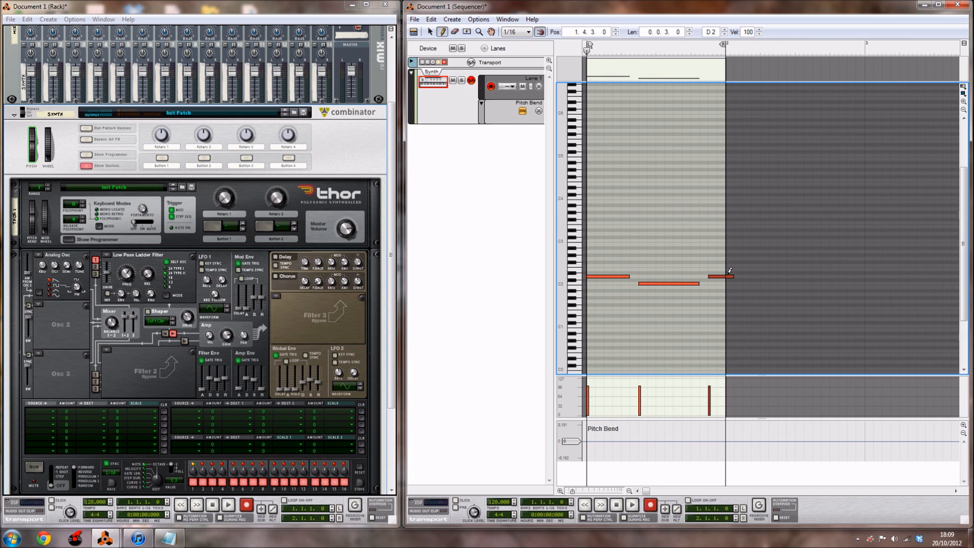
{"action": "key", "text": "q"}
{"action": "left_click", "coordinate": [668, 194]}
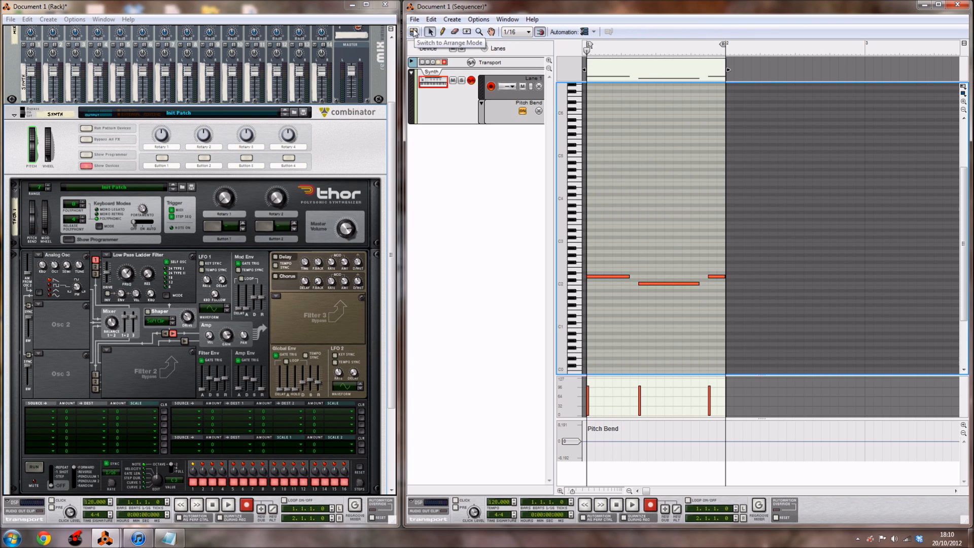
{"action": "left_click", "coordinate": [414, 33]}
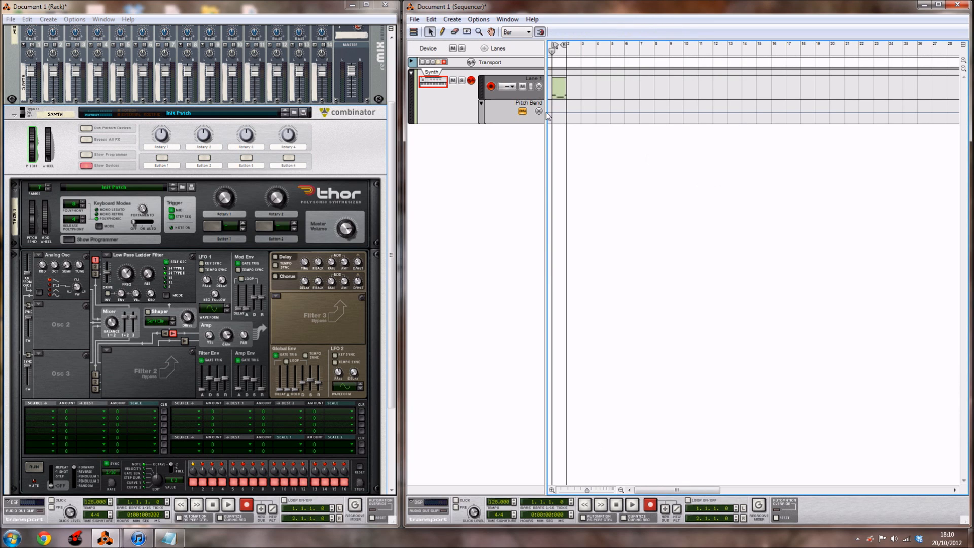
{"action": "left_click", "coordinate": [414, 33]}
{"action": "left_click", "coordinate": [414, 32]}
Draw an empty one-bar automation clip at bar 1 in the Pitch Bend lane with the Pencil tool.
{"action": "key", "text": "w"}
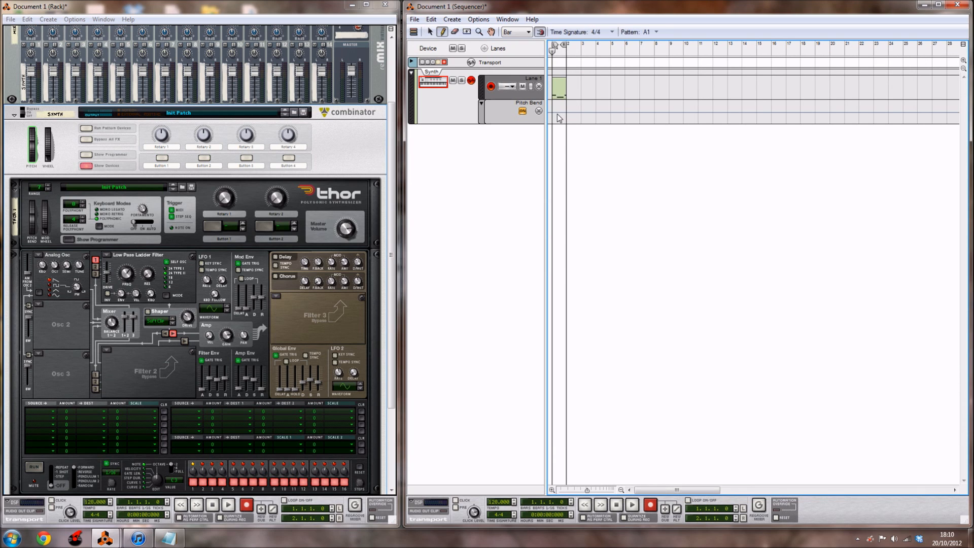
{"action": "key", "text": "q"}
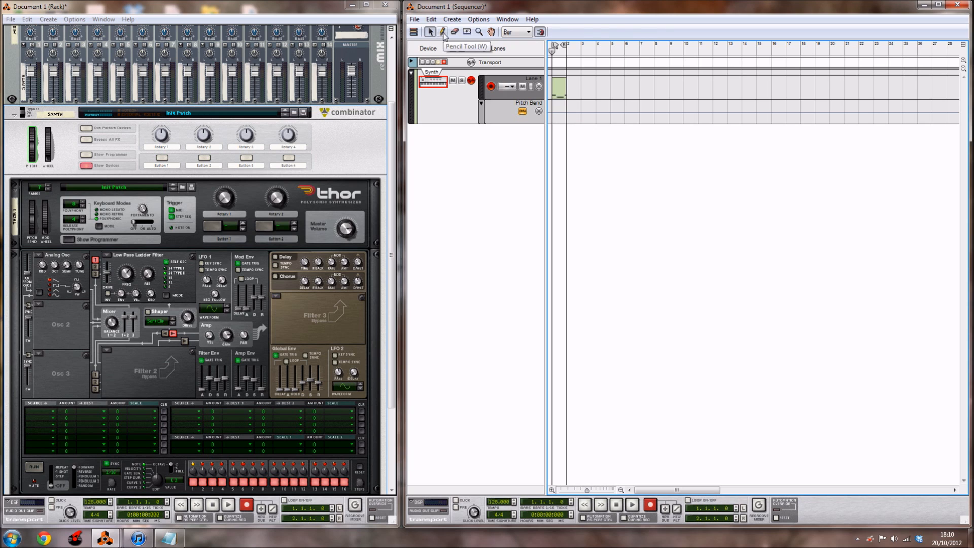
{"action": "left_click", "coordinate": [442, 33]}
{"action": "left_click", "coordinate": [555, 110]}
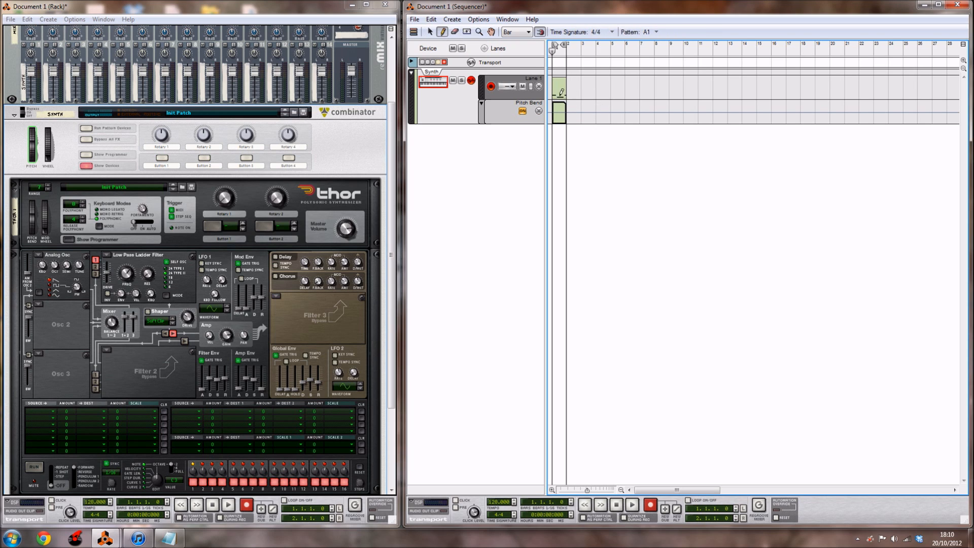
{"action": "key", "text": "q"}
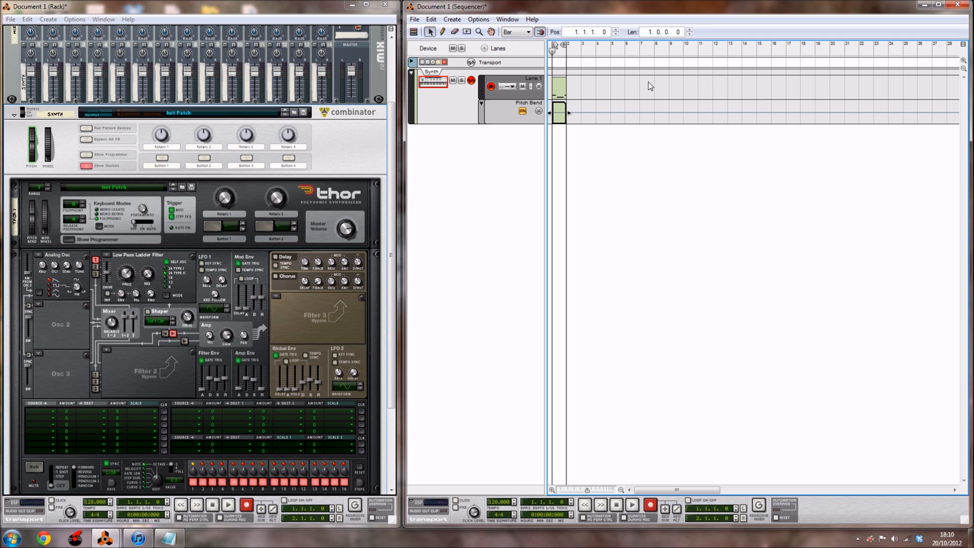
Draw a pitch bend curve in the clip that rises, holds briefly and falls back to the centre, and start playback.
{"action": "right_click", "coordinate": [563, 117]}
{"action": "double_click", "coordinate": [560, 113]}
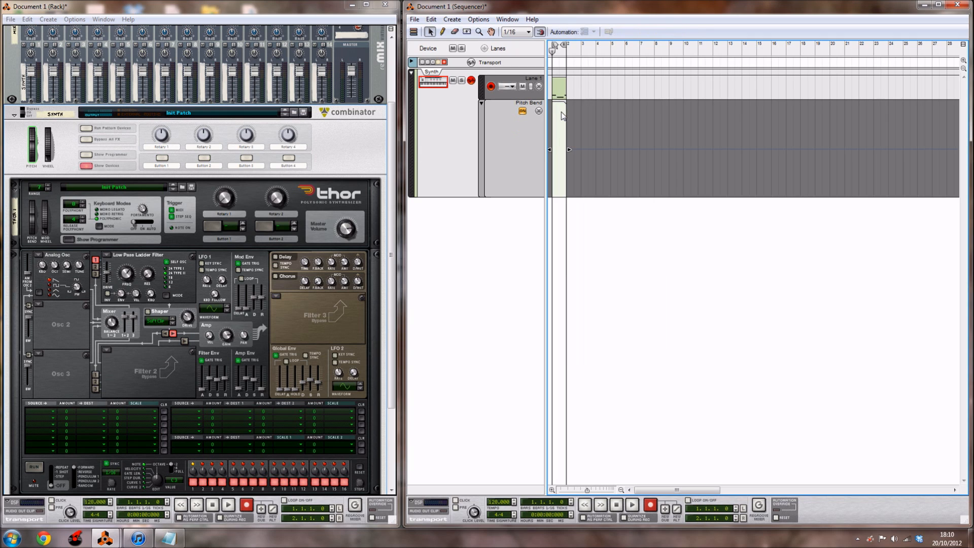
{"action": "left_click_drag", "start_coordinate": [587, 491], "coordinate": [580, 491]}
{"action": "left_click_drag", "start_coordinate": [669, 491], "coordinate": [630, 491]}
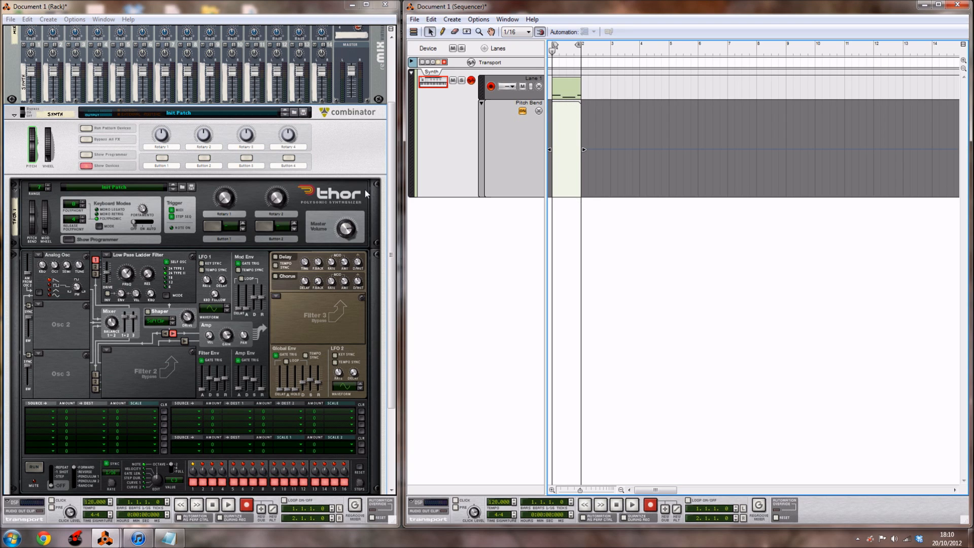
{"action": "key", "text": "w"}
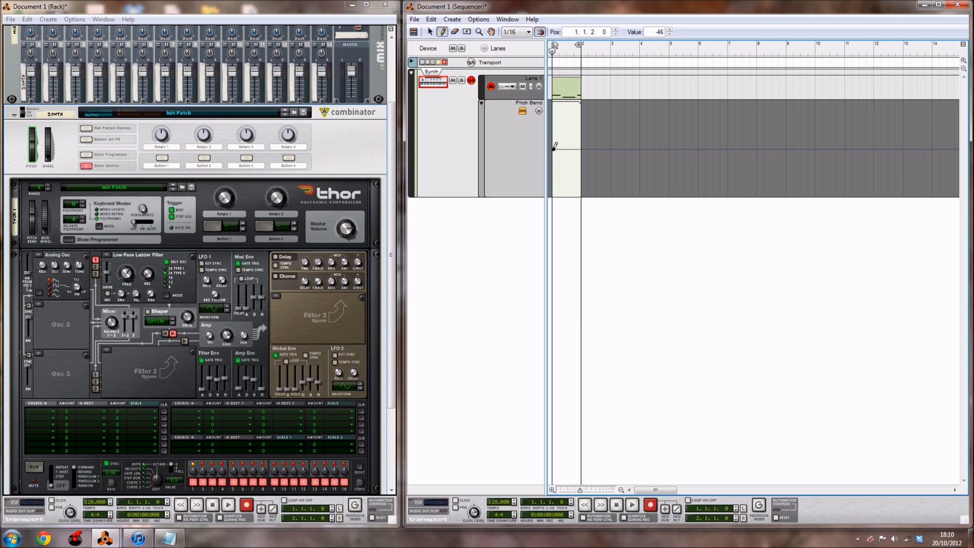
{"action": "left_click", "coordinate": [561, 120]}
{"action": "left_click", "coordinate": [571, 147]}
{"action": "key", "text": "q"}
{"action": "key", "text": "space"}
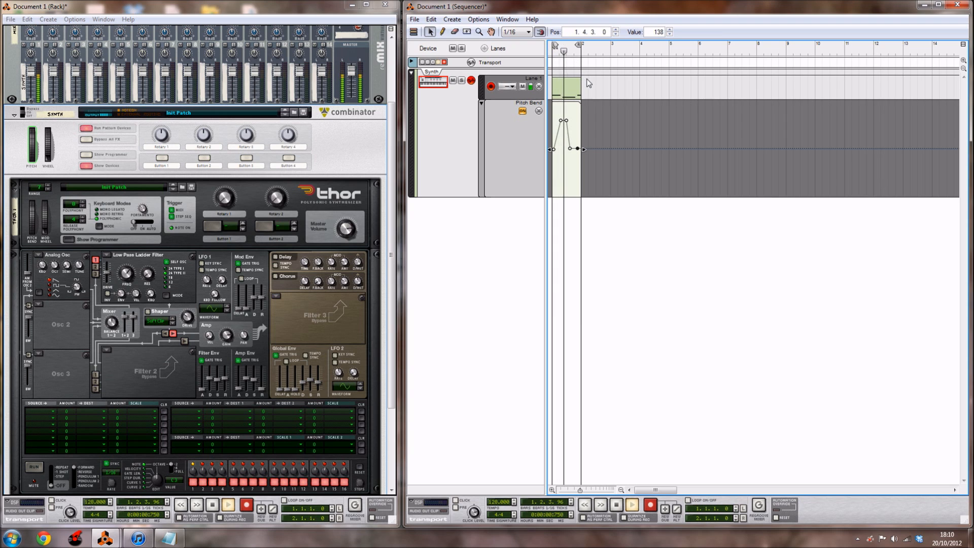
Pull the curve's fourth point down near the lane's bottom, move the last point to 2.1.2 and play the bend from the start.
{"action": "left_click_drag", "start_coordinate": [570, 149], "coordinate": [572, 208]}
{"action": "left_click_drag", "start_coordinate": [579, 149], "coordinate": [583, 151]}
{"action": "left_click", "coordinate": [553, 48]}
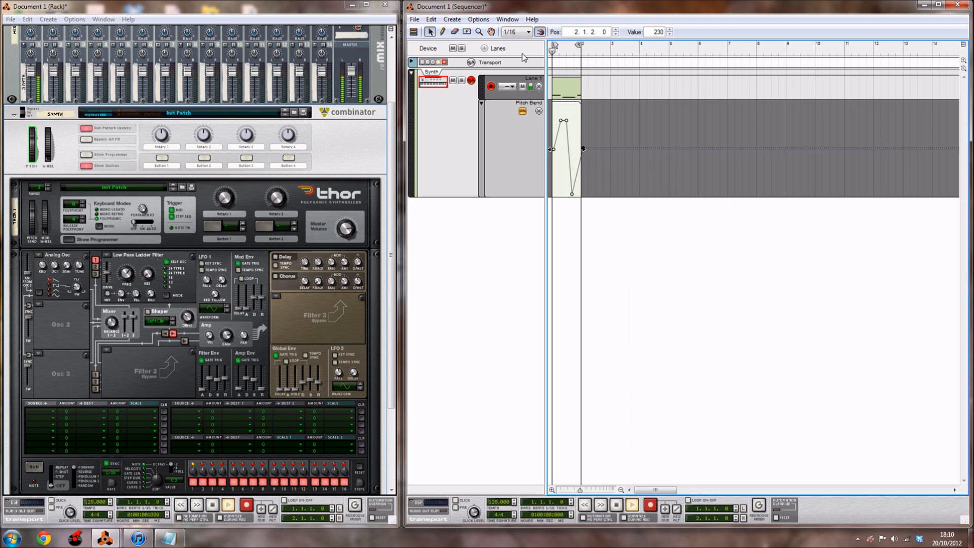
{"action": "key", "text": "space"}
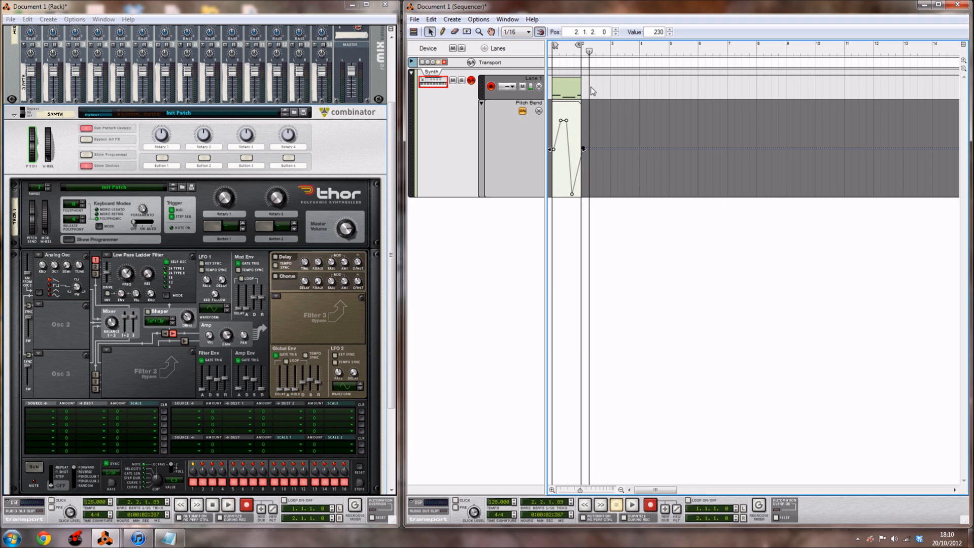
{"action": "left_click", "coordinate": [638, 95]}
{"action": "left_click_drag", "start_coordinate": [589, 52], "coordinate": [554, 52]}
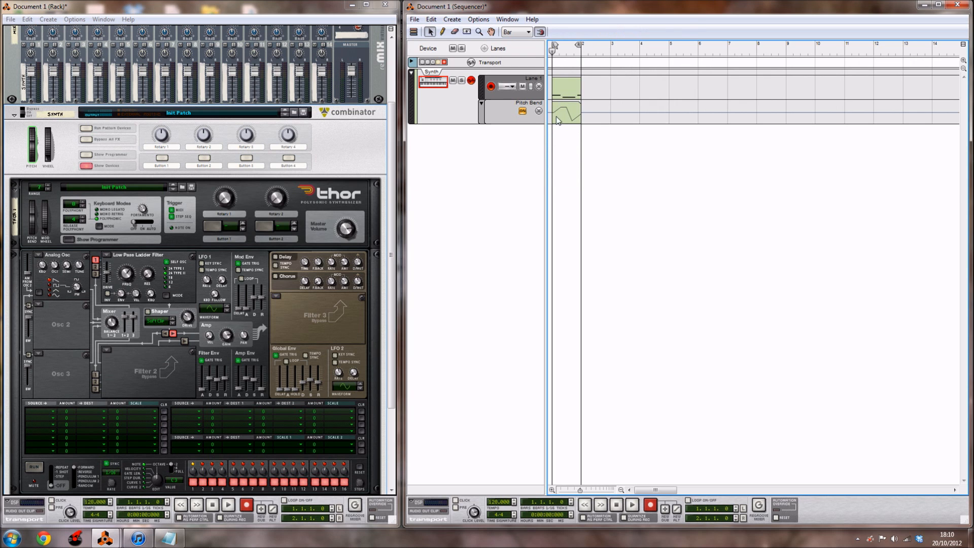
{"action": "double_click", "coordinate": [558, 118]}
{"action": "left_click", "coordinate": [607, 93]}
Fold the Synth Combinator and create a second Combinator below it in the rack.
{"action": "left_click", "coordinate": [15, 115]}
{"action": "left_click", "coordinate": [148, 270]}
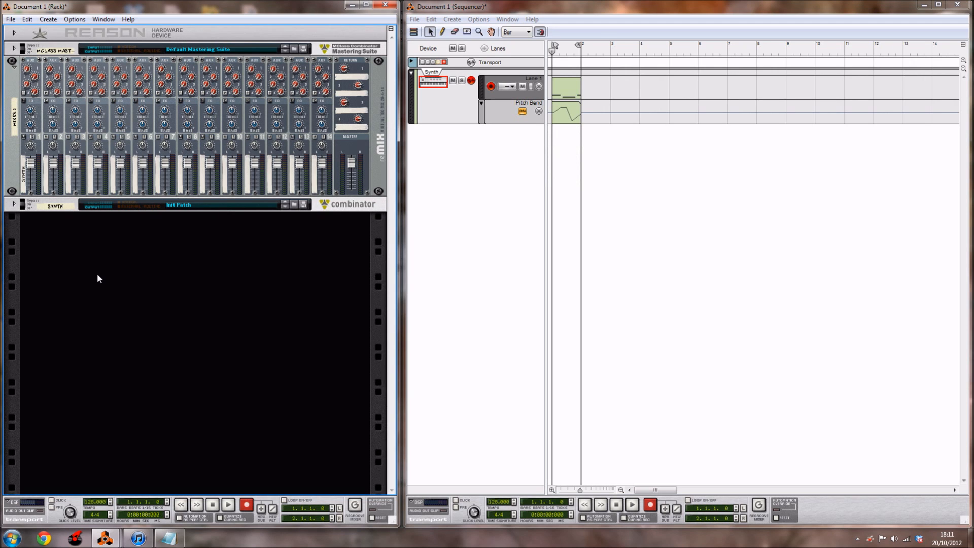
{"action": "right_click", "coordinate": [72, 224]}
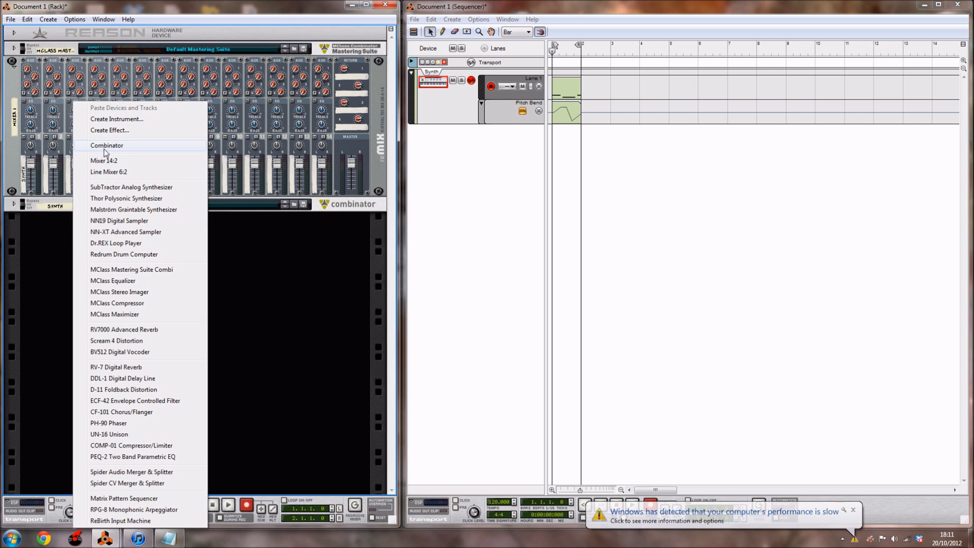
{"action": "left_click", "coordinate": [117, 147]}
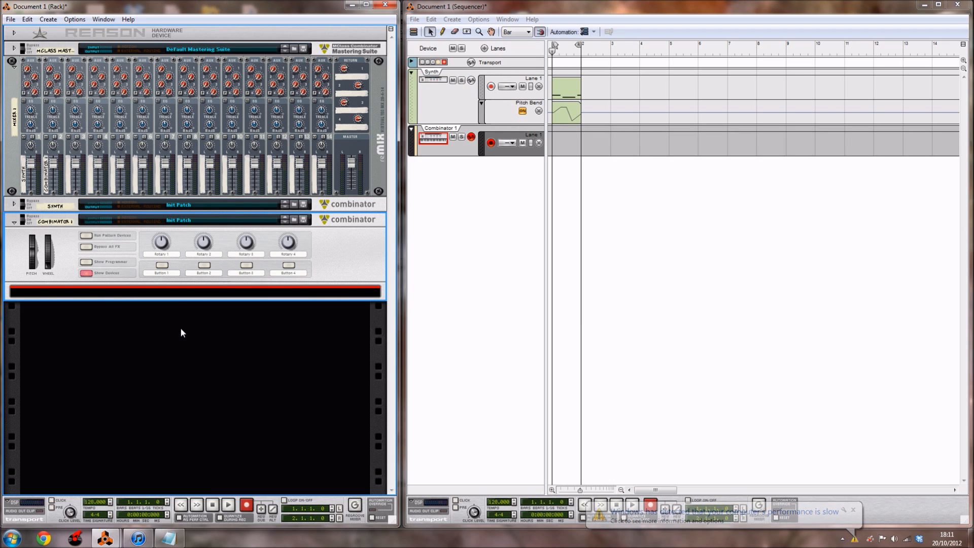
Dismiss the system notification and rename the second Combinator as Beat.
{"action": "left_click", "coordinate": [179, 330]}
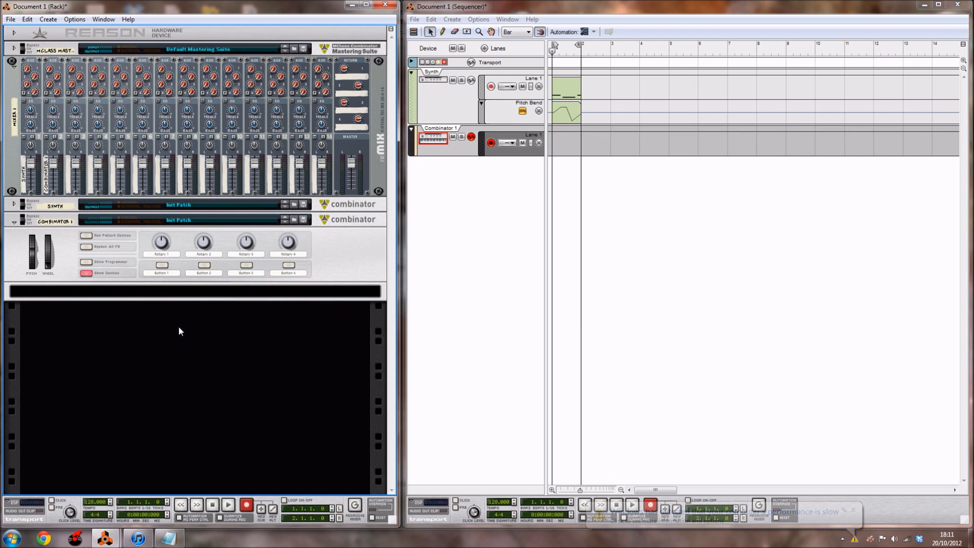
{"action": "left_click", "coordinate": [853, 510]}
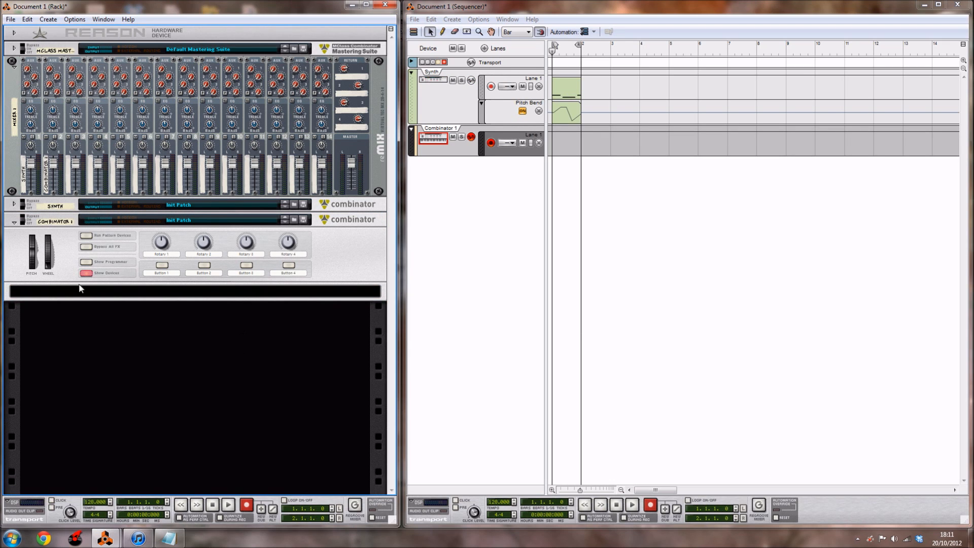
{"action": "left_click", "coordinate": [64, 222]}
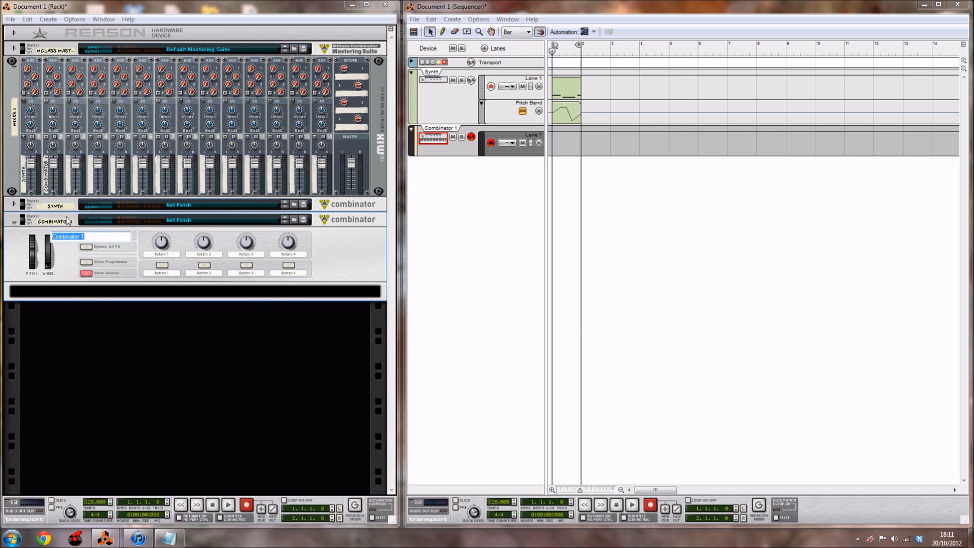
{"action": "type", "text": "Beat"}
{"action": "key", "text": "Return"}
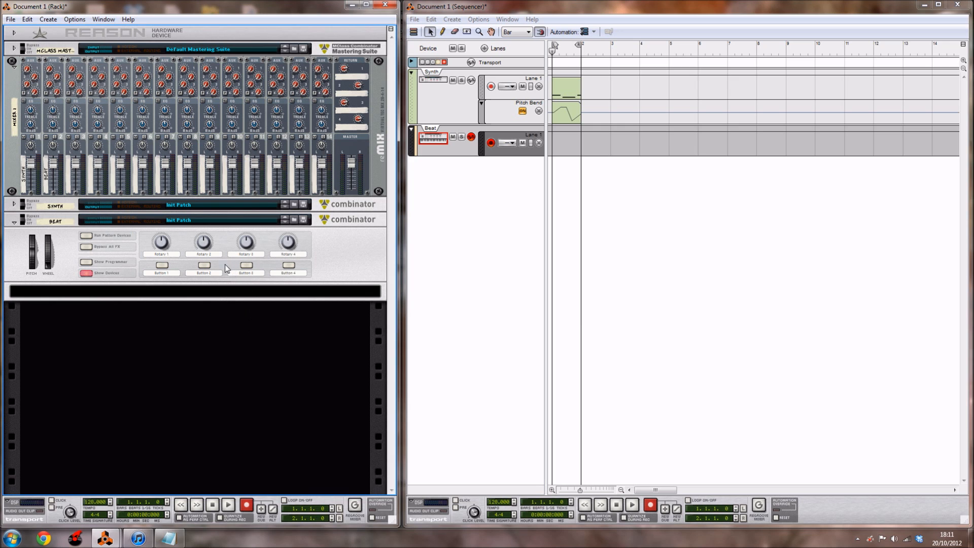
{"action": "right_click", "coordinate": [213, 290]}
{"action": "mouse_move", "coordinate": [312, 450]}
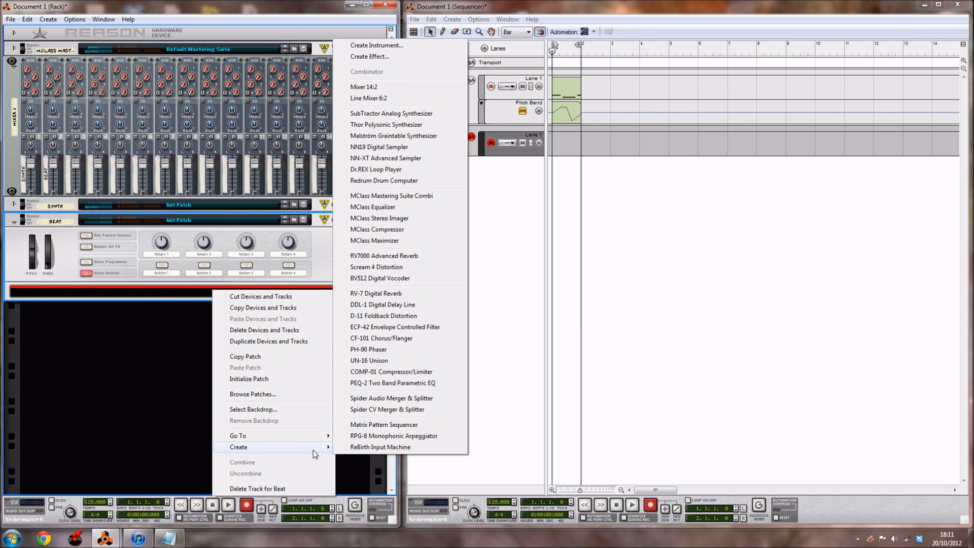
{"action": "left_click", "coordinate": [92, 340]}
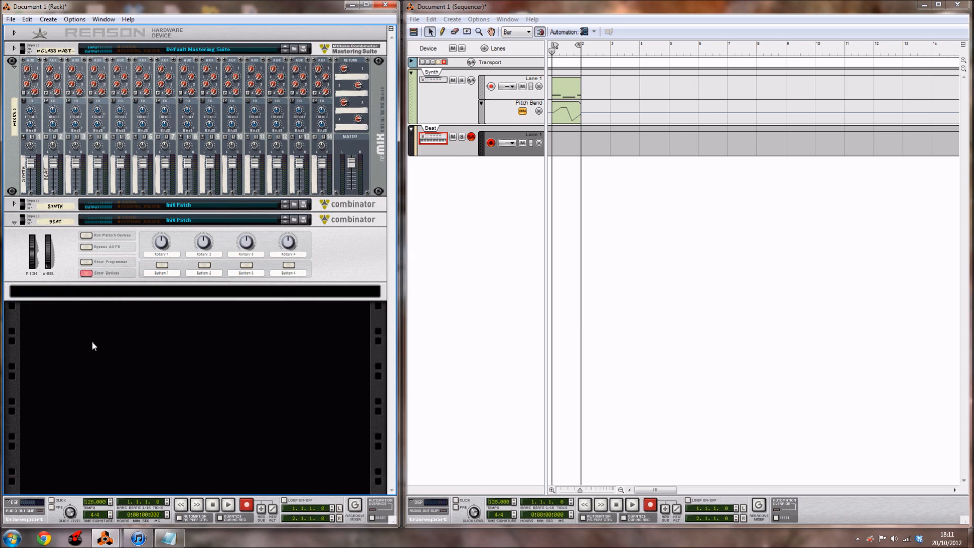
Create a Redrum Drum Computer inside the Beat Combinator.
{"action": "right_click", "coordinate": [118, 293]}
{"action": "mouse_move", "coordinate": [144, 445]}
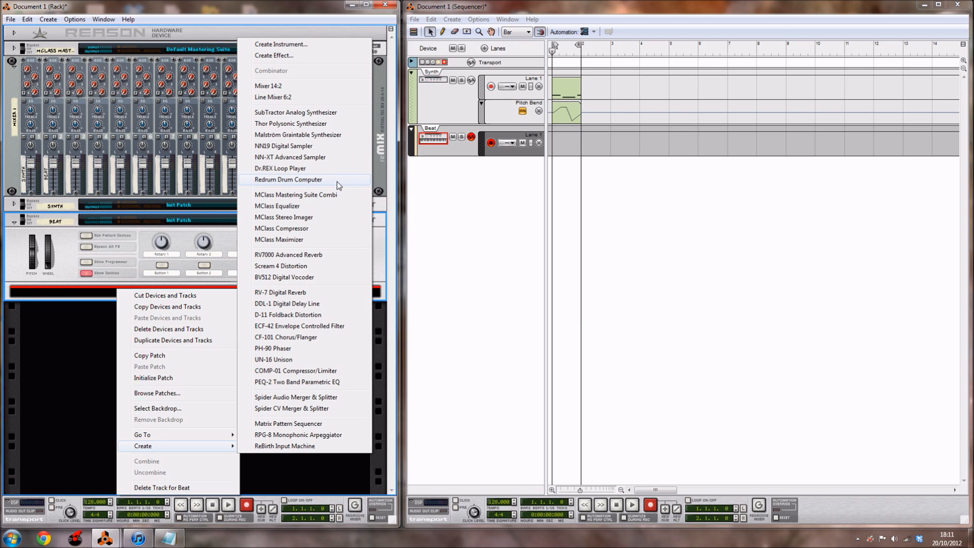
{"action": "left_click", "coordinate": [283, 179]}
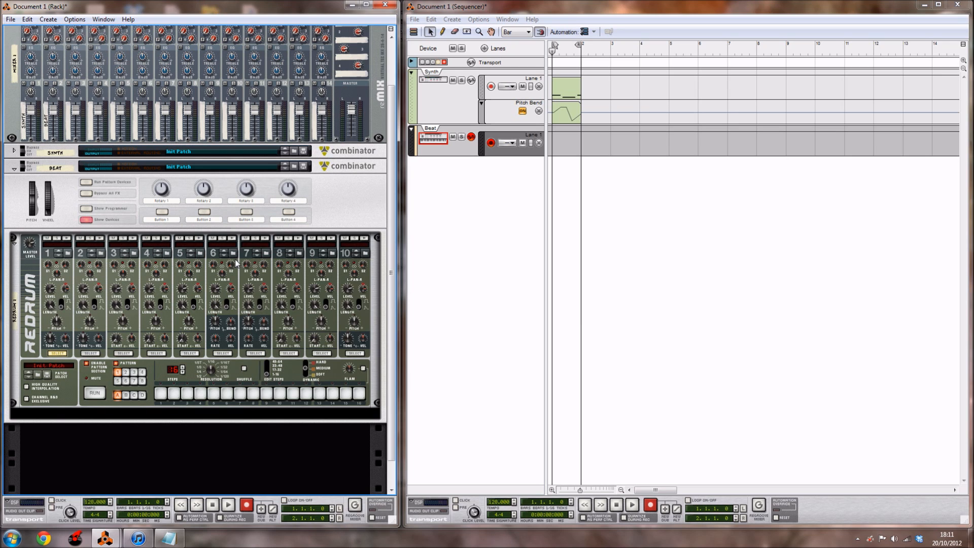
{"action": "right_click", "coordinate": [105, 279]}
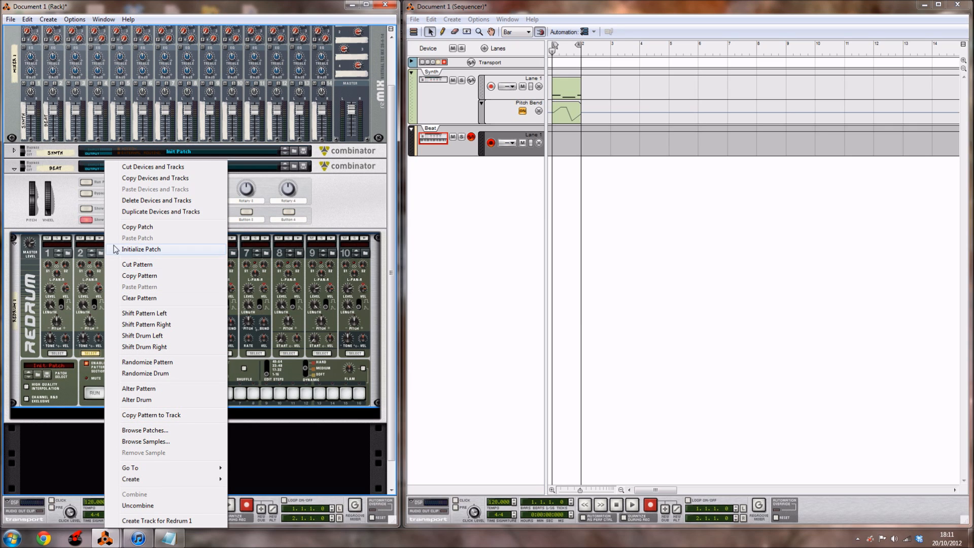
{"action": "left_click", "coordinate": [69, 283]}
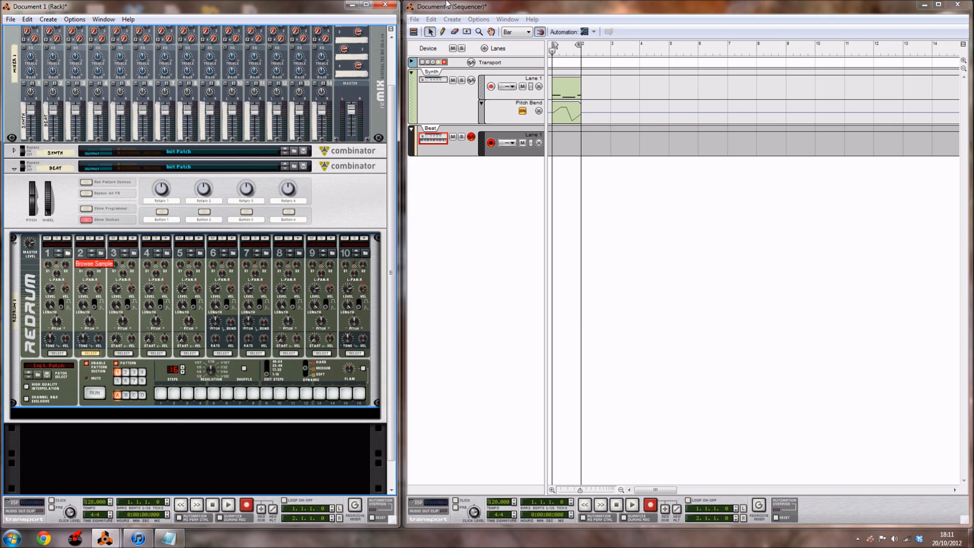
Audition samples from the VEH2 Soft Kicks folder and load VEH2 Soft Kicks - 044 into Redrum channel 1.
{"action": "left_click", "coordinate": [71, 255]}
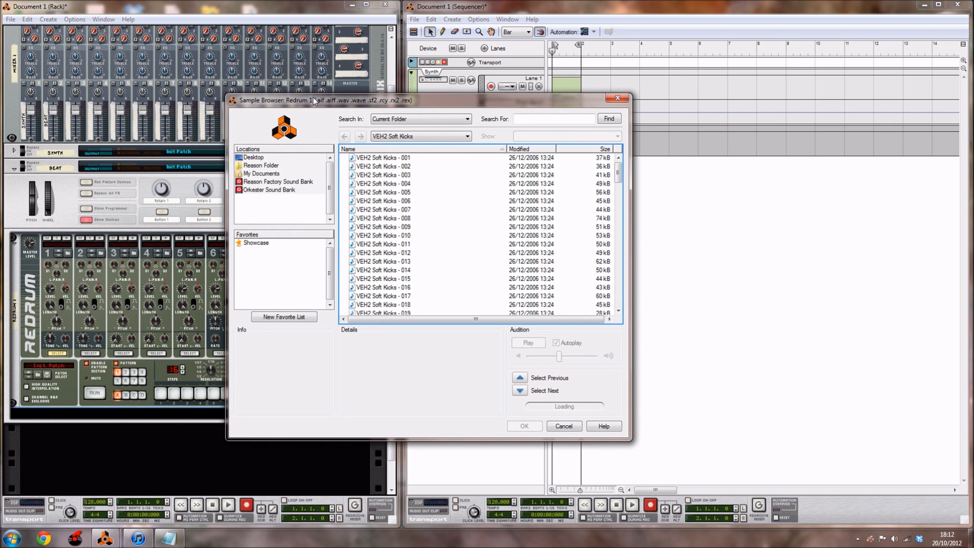
{"action": "left_click_drag", "start_coordinate": [313, 97], "coordinate": [368, 95]}
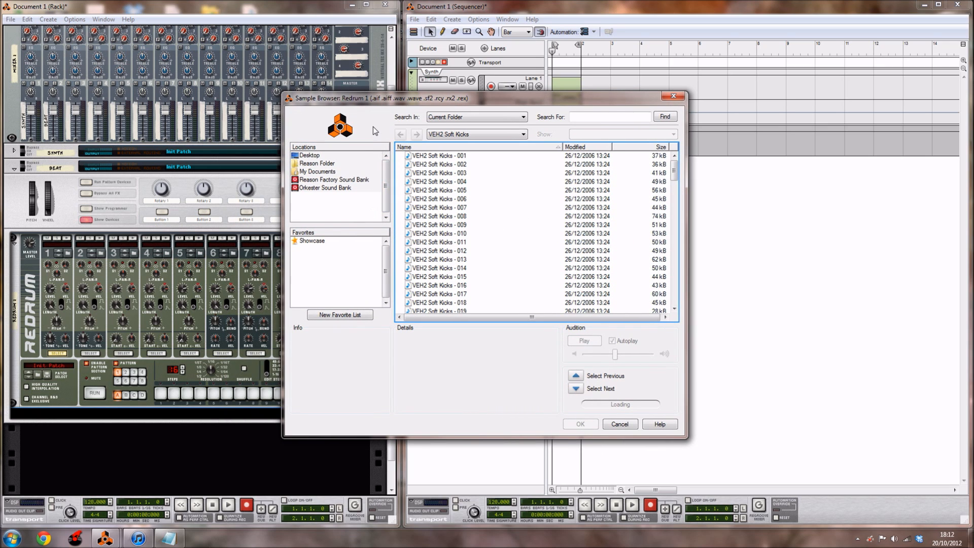
{"action": "left_click", "coordinate": [461, 287]}
{"action": "scroll", "coordinate": [462, 276], "scroll_direction": "down", "scroll_amount": 5}
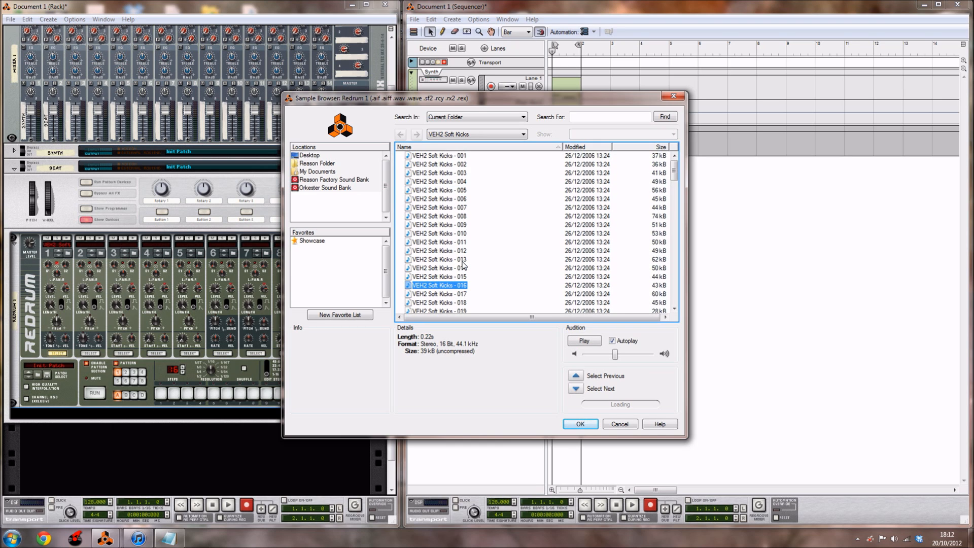
{"action": "scroll", "coordinate": [438, 285], "scroll_direction": "down", "scroll_amount": 4}
{"action": "left_click", "coordinate": [445, 278]}
{"action": "scroll", "coordinate": [445, 279], "scroll_direction": "down", "scroll_amount": 3}
{"action": "scroll", "coordinate": [446, 278], "scroll_direction": "down", "scroll_amount": 1}
{"action": "left_click", "coordinate": [444, 267]}
{"action": "scroll", "coordinate": [444, 268], "scroll_direction": "down", "scroll_amount": 3}
{"action": "left_click", "coordinate": [441, 268]}
{"action": "left_click", "coordinate": [438, 260]}
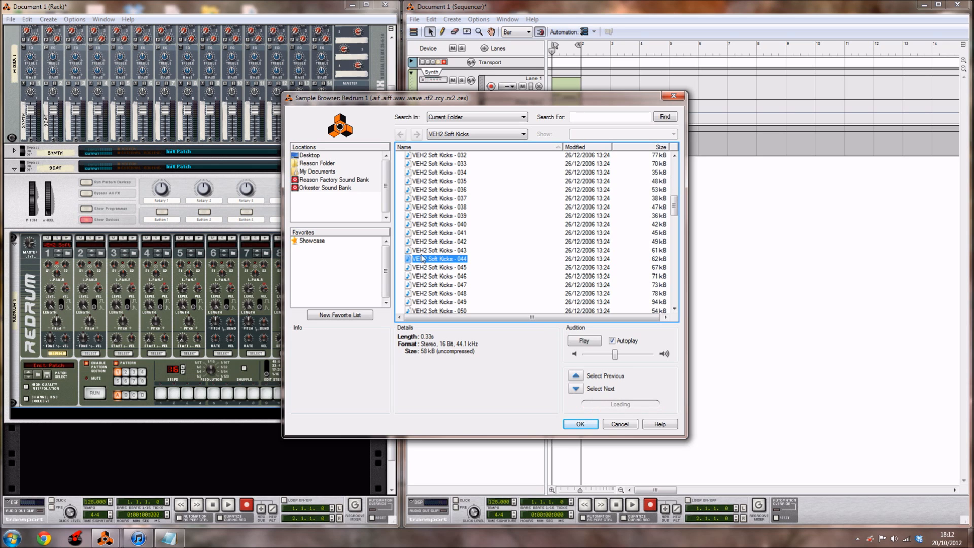
{"action": "left_click", "coordinate": [582, 424]}
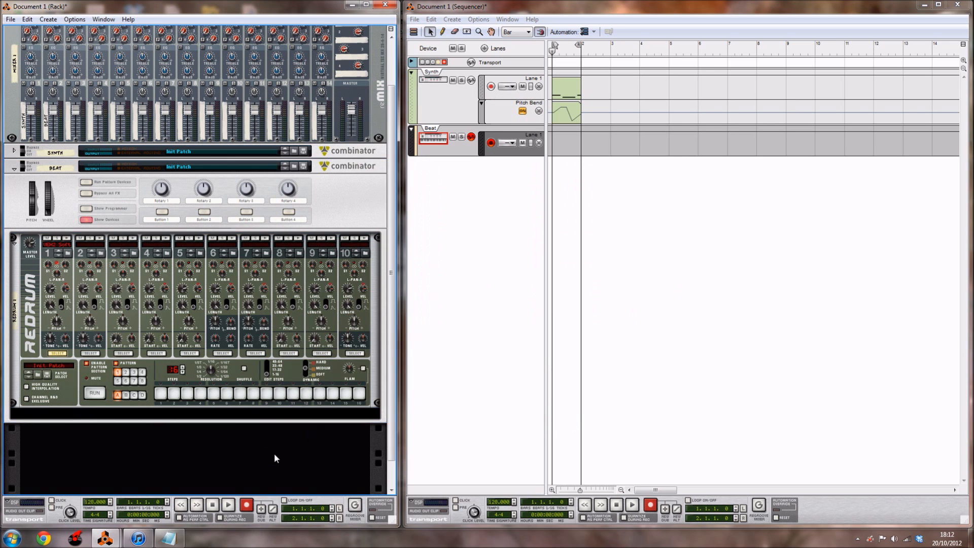
Trigger the channel 1 kick a few times, program it on steps 1, 5, 9 and 13, and run the pattern.
{"action": "scroll", "coordinate": [274, 452], "scroll_direction": "down", "scroll_amount": 1}
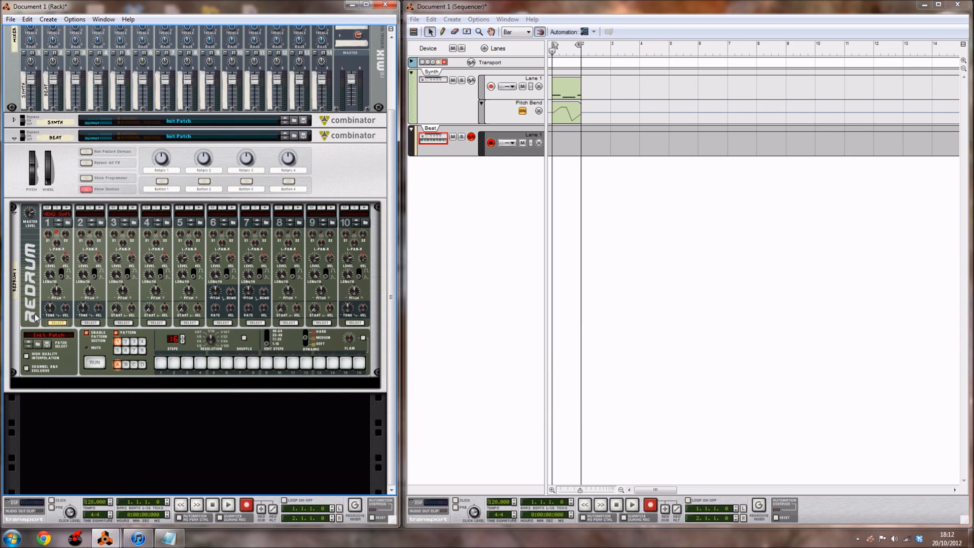
{"action": "left_click", "coordinate": [69, 209]}
{"action": "left_click", "coordinate": [69, 209]}
{"action": "left_click", "coordinate": [69, 209]}
{"action": "left_click", "coordinate": [69, 209]}
{"action": "left_click", "coordinate": [69, 209]}
{"action": "left_click", "coordinate": [161, 363]}
{"action": "left_click", "coordinate": [213, 363]}
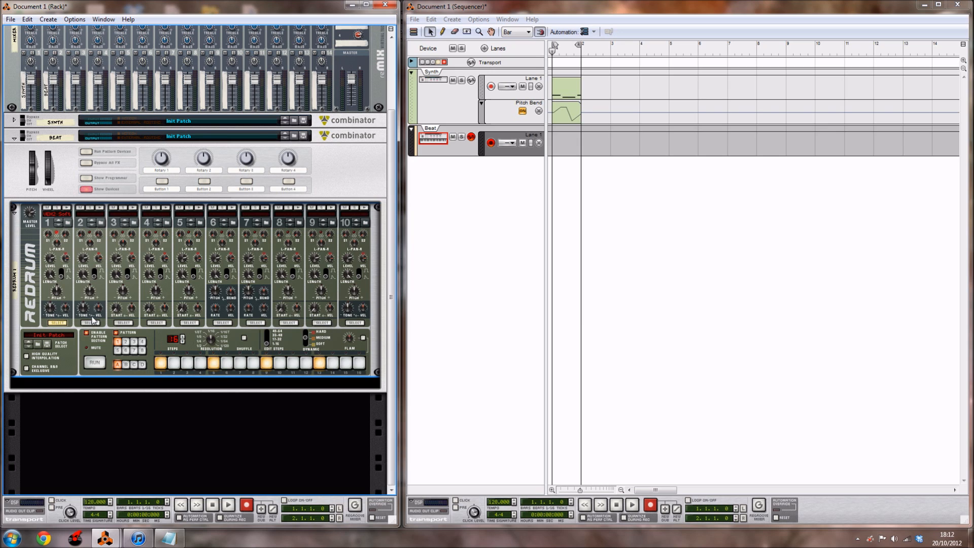
{"action": "left_click", "coordinate": [95, 364]}
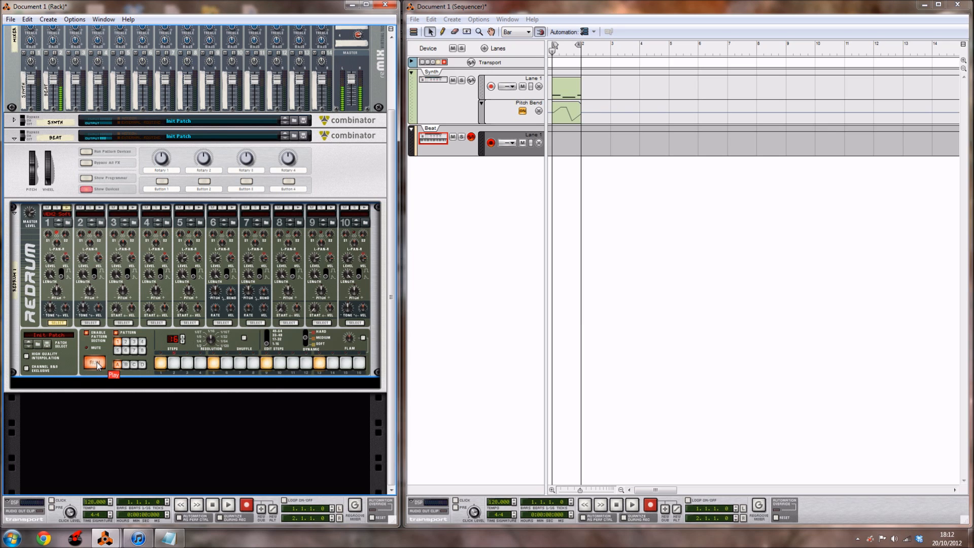
Try extra kick hits on steps 3, 6 and 7 during playback, remove them and stop the pattern.
{"action": "left_click", "coordinate": [186, 362]}
{"action": "left_click", "coordinate": [240, 363]}
{"action": "left_click", "coordinate": [241, 364]}
{"action": "left_click", "coordinate": [227, 363]}
{"action": "left_click", "coordinate": [227, 364]}
{"action": "left_click", "coordinate": [186, 365]}
{"action": "left_click", "coordinate": [95, 362]}
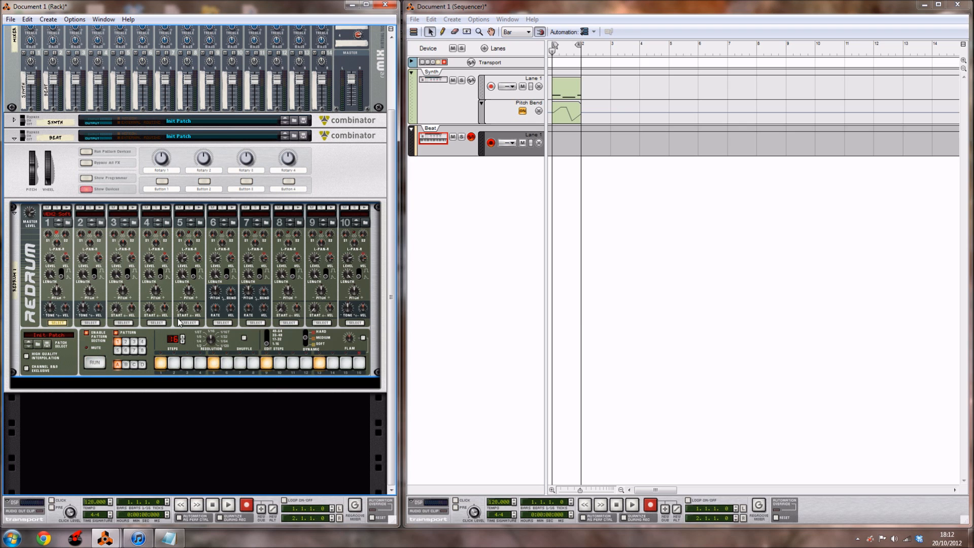
Browse for a Redrum channel 2 sample and go to the VEH2 Snares folder of the Vengeance Essential House library.
{"action": "left_click", "coordinate": [100, 223]}
{"action": "left_click", "coordinate": [462, 135]}
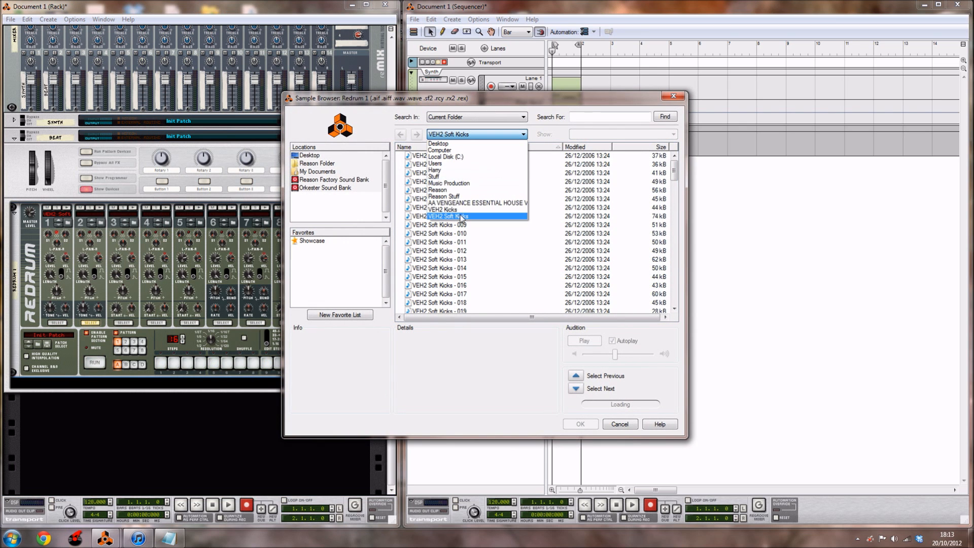
{"action": "left_click", "coordinate": [451, 202]}
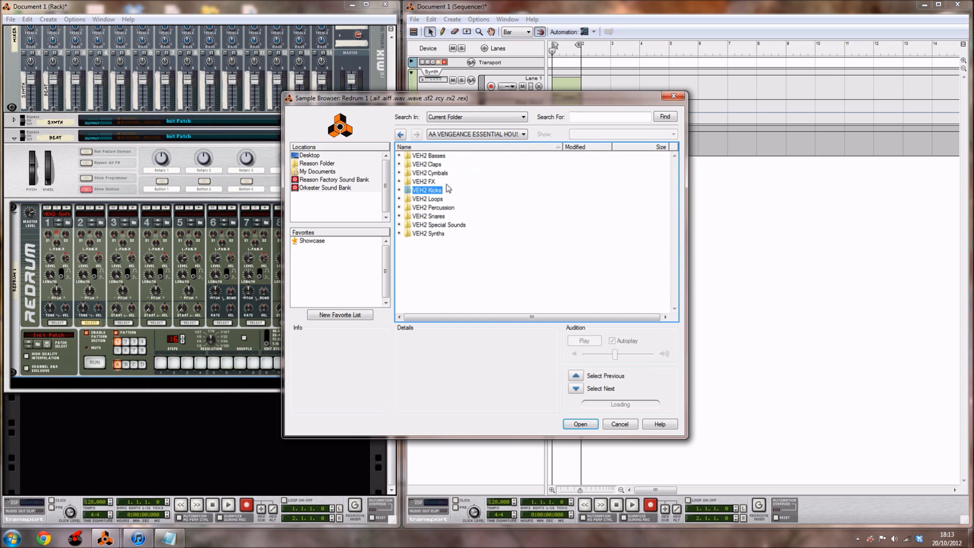
{"action": "left_click", "coordinate": [436, 217]}
{"action": "double_click", "coordinate": [438, 220]}
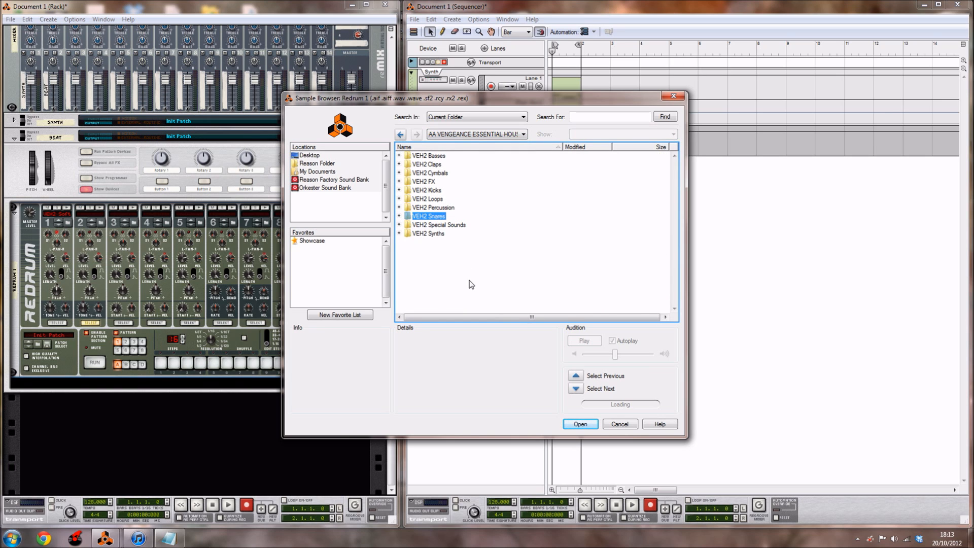
Audition several snares and load VEH2 Snares - 030 into Redrum channel 2.
{"action": "left_click", "coordinate": [450, 271]}
{"action": "left_click", "coordinate": [449, 254]}
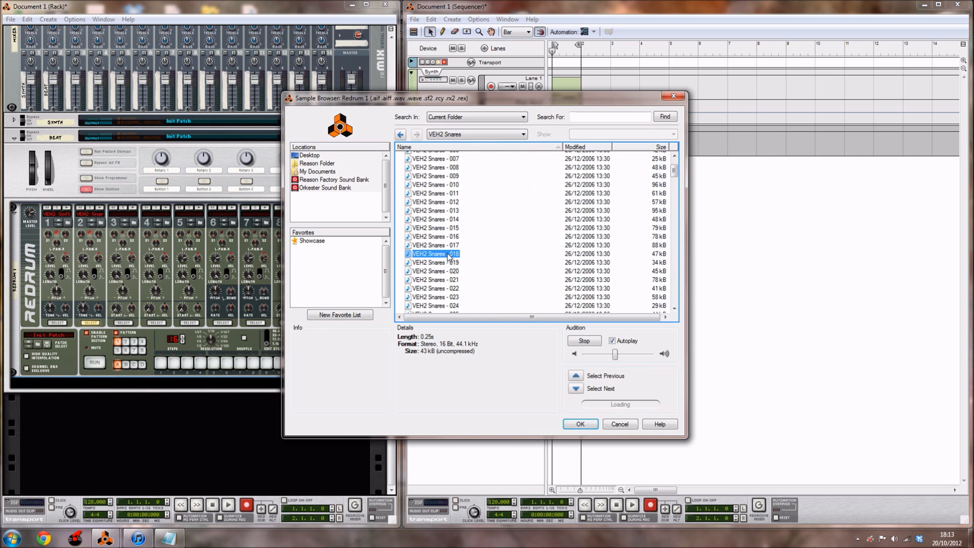
{"action": "left_click", "coordinate": [450, 237]}
{"action": "left_click", "coordinate": [446, 288]}
{"action": "scroll", "coordinate": [447, 293], "scroll_direction": "down", "scroll_amount": 2}
{"action": "left_click", "coordinate": [448, 274]}
{"action": "left_click", "coordinate": [448, 292]}
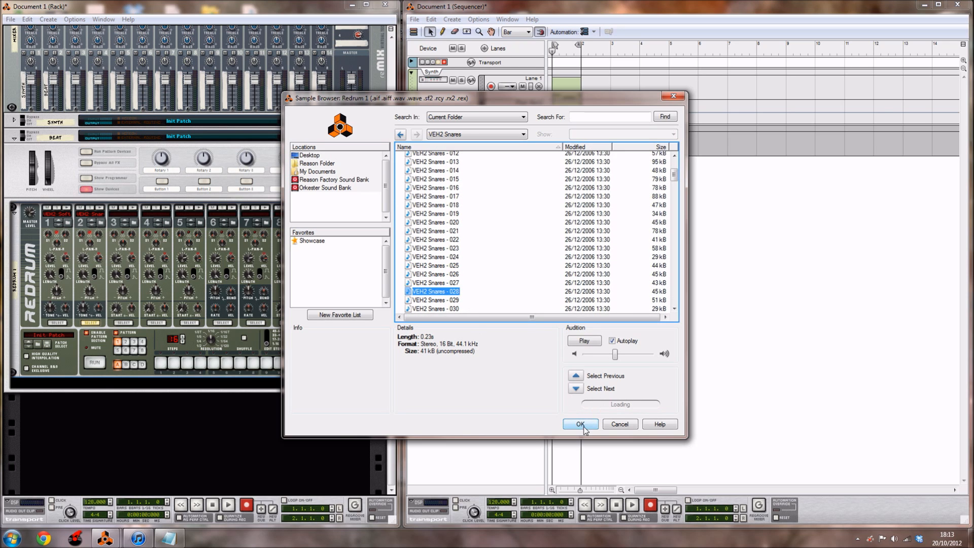
{"action": "left_click", "coordinate": [453, 309]}
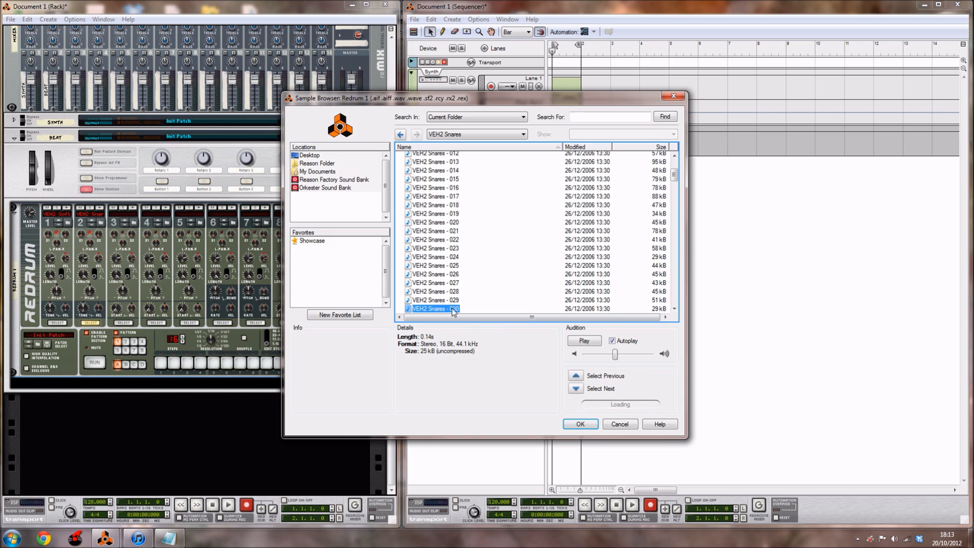
{"action": "left_click", "coordinate": [580, 424]}
Select Redrum channel 1 and briefly run its kick pattern.
{"action": "left_click", "coordinate": [57, 323]}
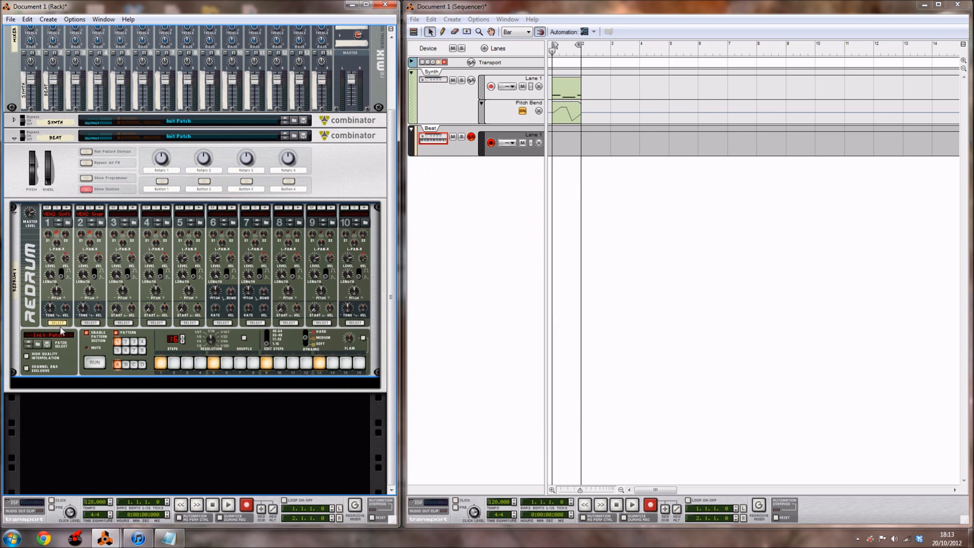
{"action": "left_click", "coordinate": [99, 366]}
{"action": "left_click", "coordinate": [99, 366]}
Program the channel 2 snare on steps 4, 7, 11 and 14, and run the pattern with the kick before stopping it.
{"action": "left_click", "coordinate": [92, 325]}
{"action": "left_click", "coordinate": [200, 364]}
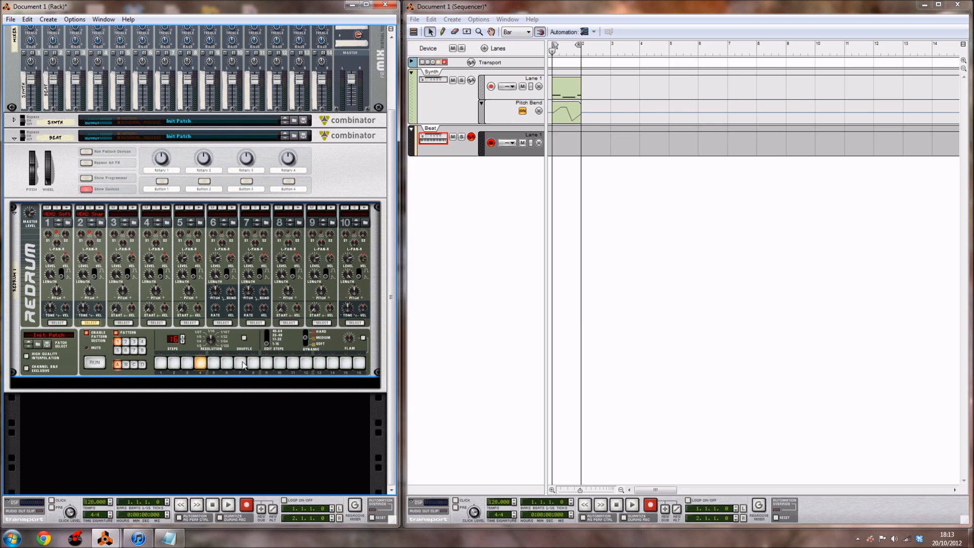
{"action": "left_click", "coordinate": [241, 363]}
{"action": "left_click", "coordinate": [293, 363]}
{"action": "left_click", "coordinate": [97, 362]}
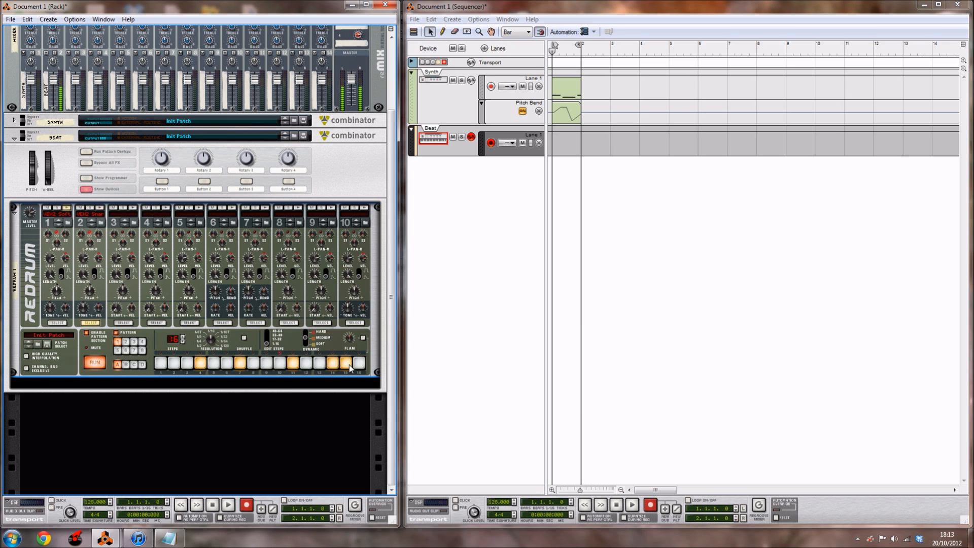
{"action": "left_click", "coordinate": [101, 362]}
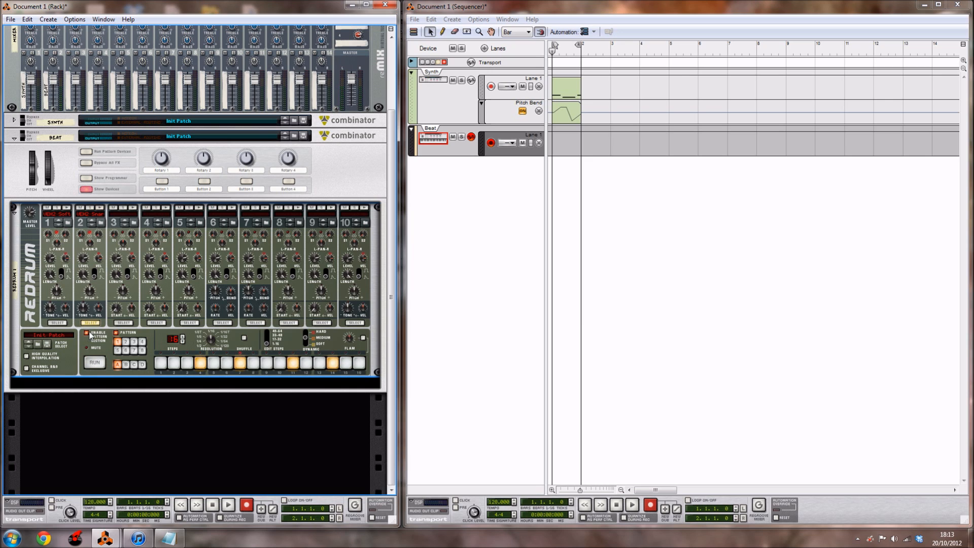
{"action": "left_click", "coordinate": [333, 362]}
Select Redrum channel 1 and turn on High Quality Interpolation.
{"action": "left_click", "coordinate": [61, 322]}
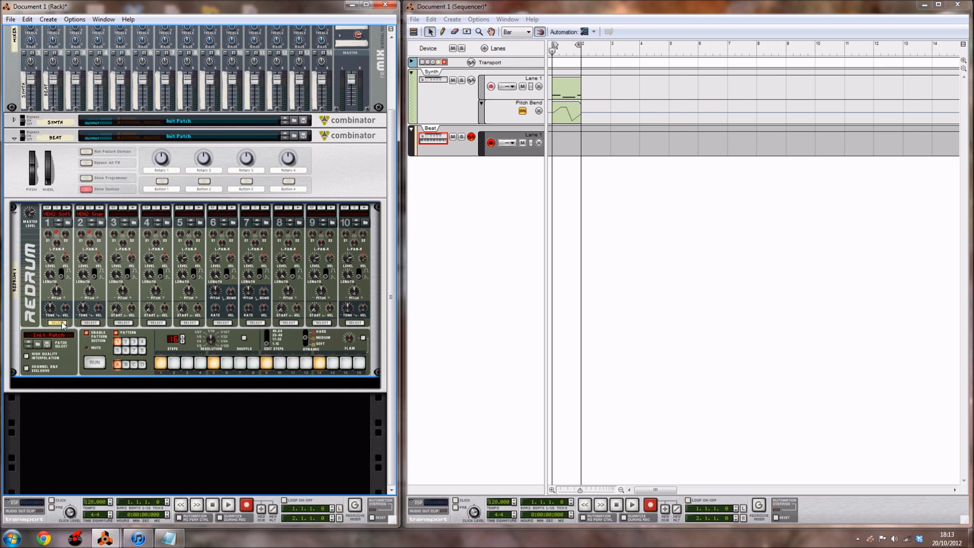
{"action": "left_click", "coordinate": [28, 356]}
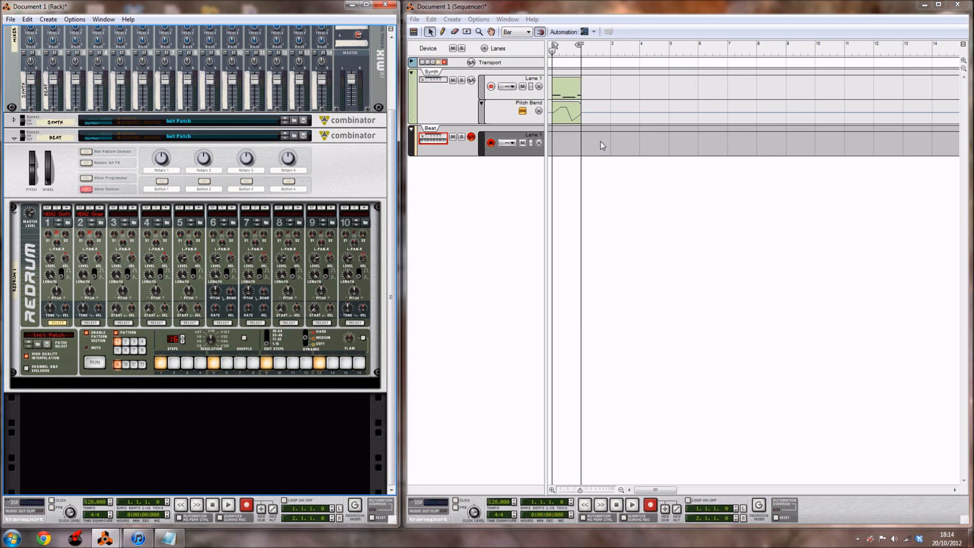
{"action": "left_click", "coordinate": [603, 105]}
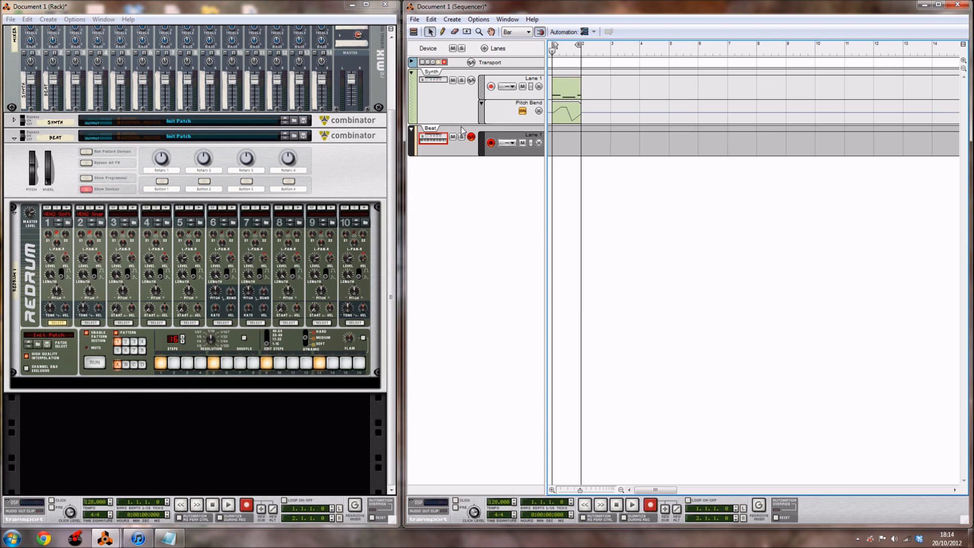
{"action": "left_click", "coordinate": [446, 120]}
{"action": "left_click", "coordinate": [440, 151]}
{"action": "left_click", "coordinate": [454, 113]}
{"action": "left_click", "coordinate": [453, 152]}
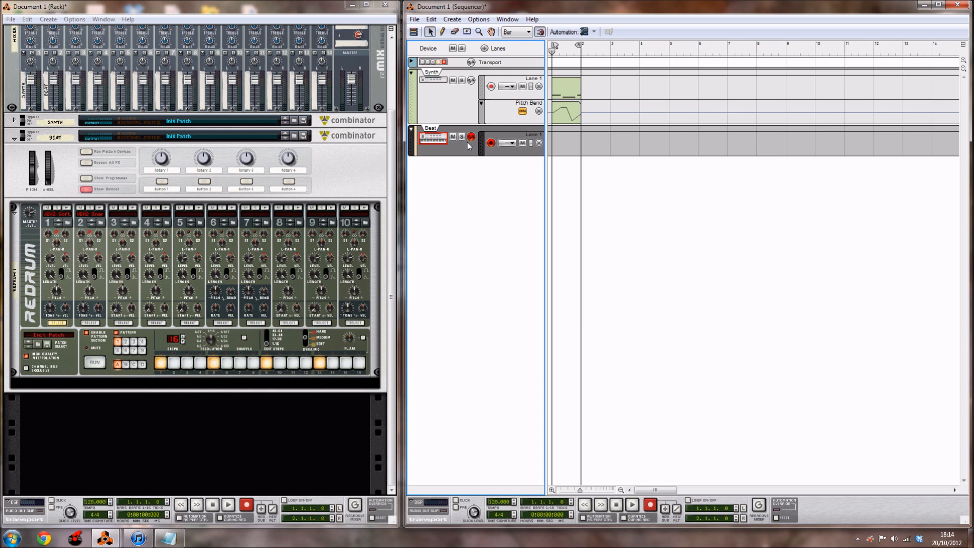
Copy the Redrum pattern to the Beat track and open the resulting one-bar clip for note editing.
{"action": "left_click", "coordinate": [178, 371]}
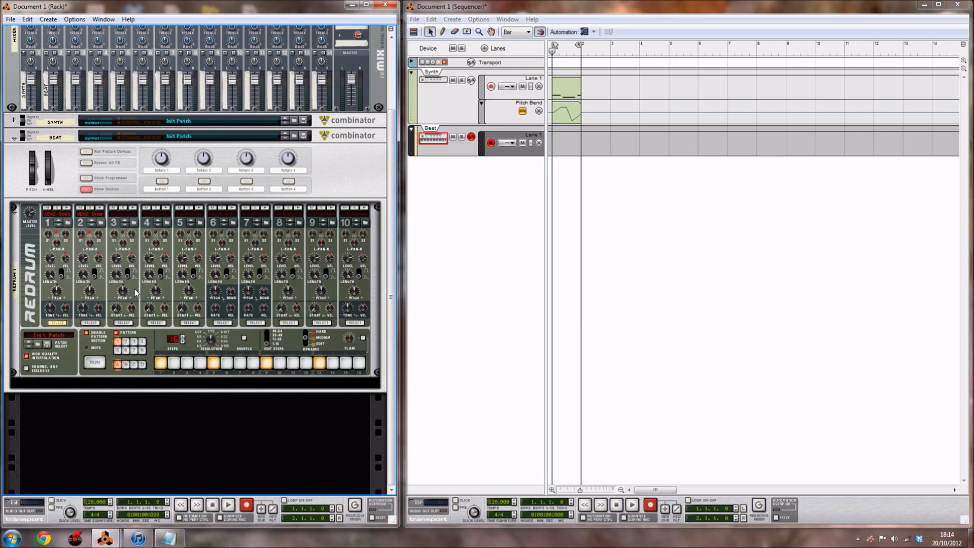
{"action": "right_click", "coordinate": [135, 288]}
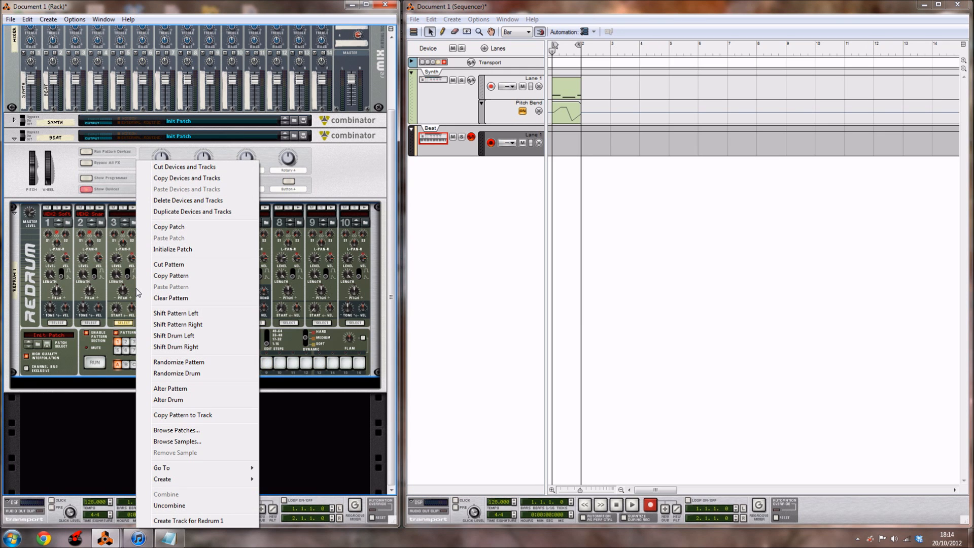
{"action": "left_click", "coordinate": [205, 416]}
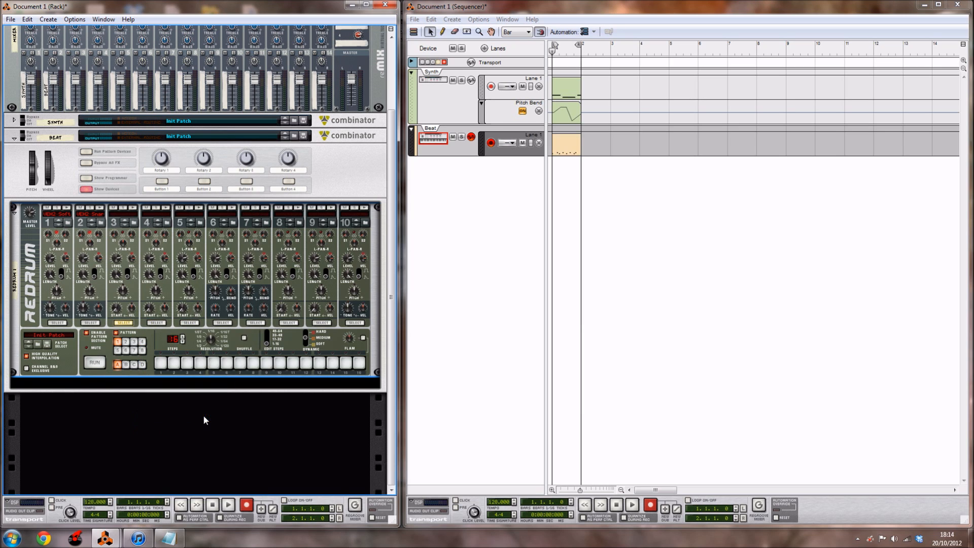
{"action": "left_click", "coordinate": [568, 148]}
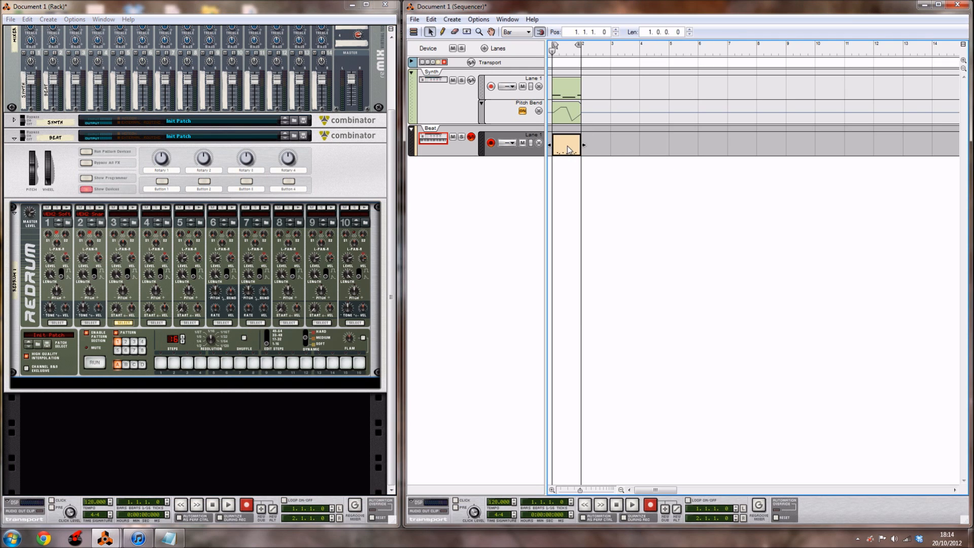
{"action": "double_click", "coordinate": [557, 148]}
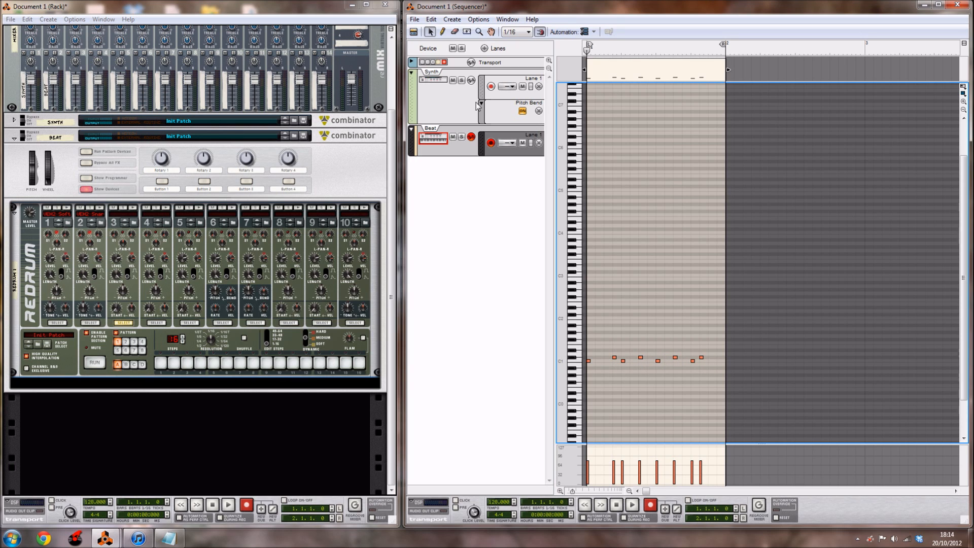
Solo the Beat track and briefly play its clip.
{"action": "left_click", "coordinate": [461, 137]}
{"action": "key", "text": "space"}
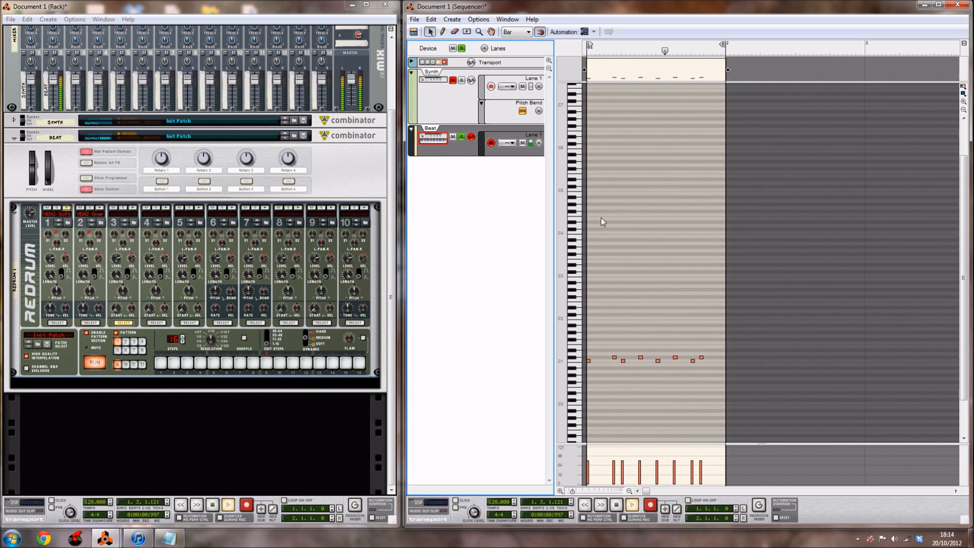
{"action": "key", "text": "space"}
Turn off Enable Pattern Section on the Redrum and play the soloed Beat clip without it.
{"action": "left_click", "coordinate": [86, 337]}
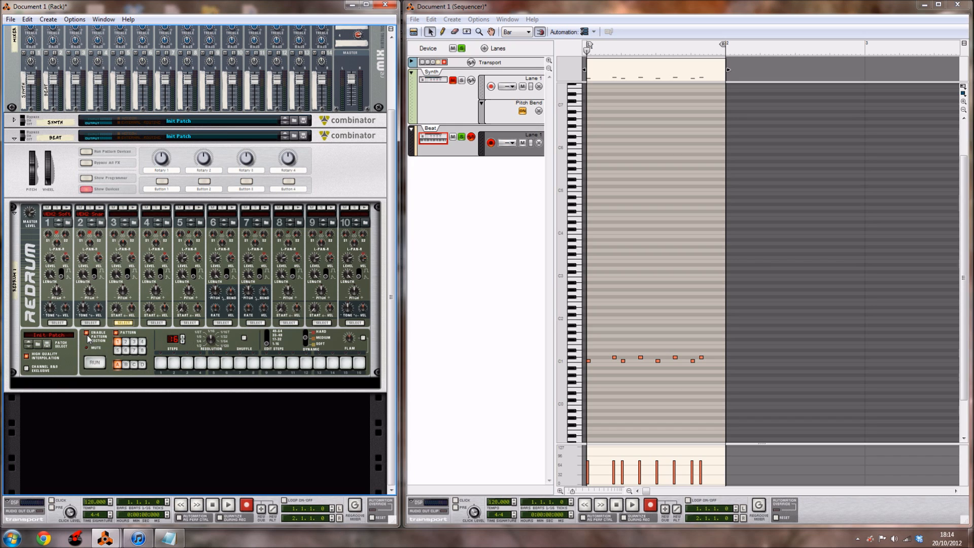
{"action": "left_click", "coordinate": [88, 338]}
{"action": "left_click", "coordinate": [616, 73]}
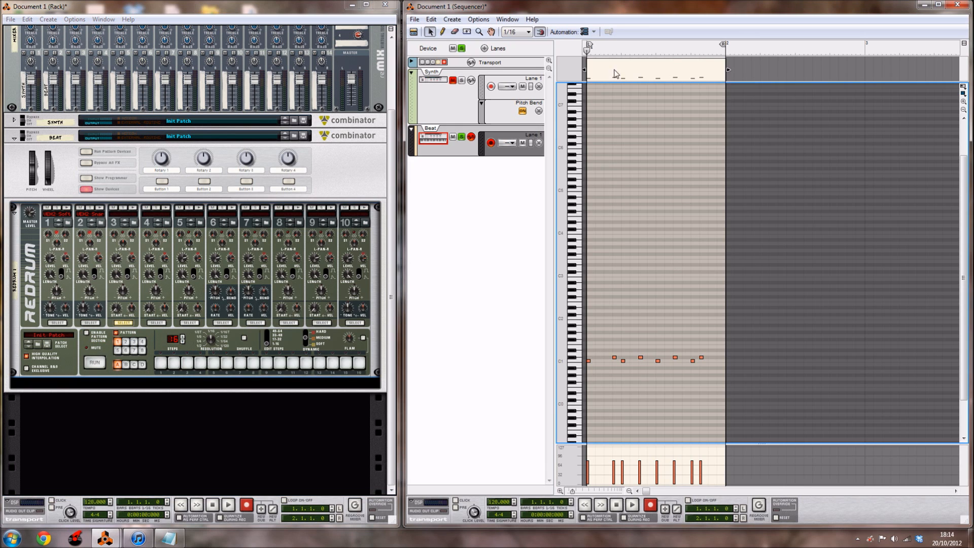
{"action": "key", "text": "space"}
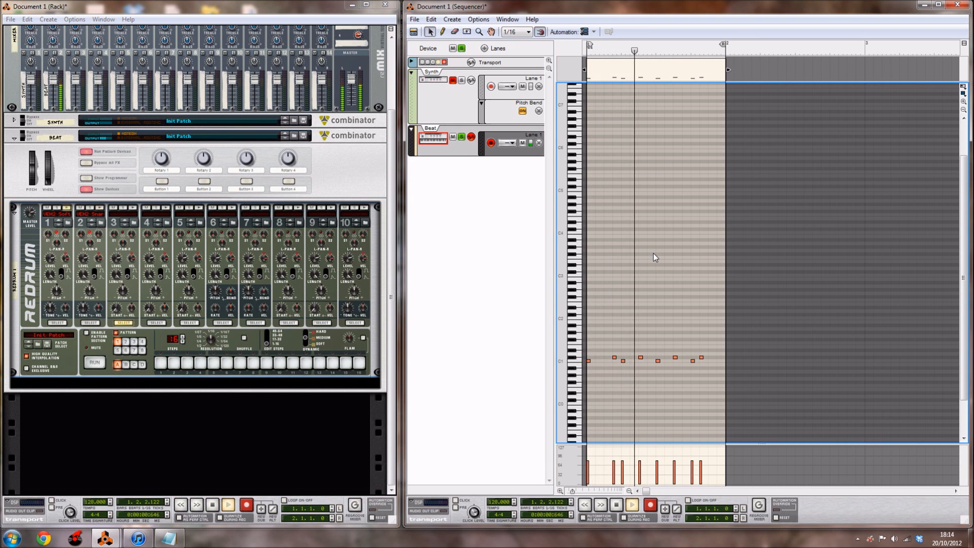
{"action": "key", "text": "space"}
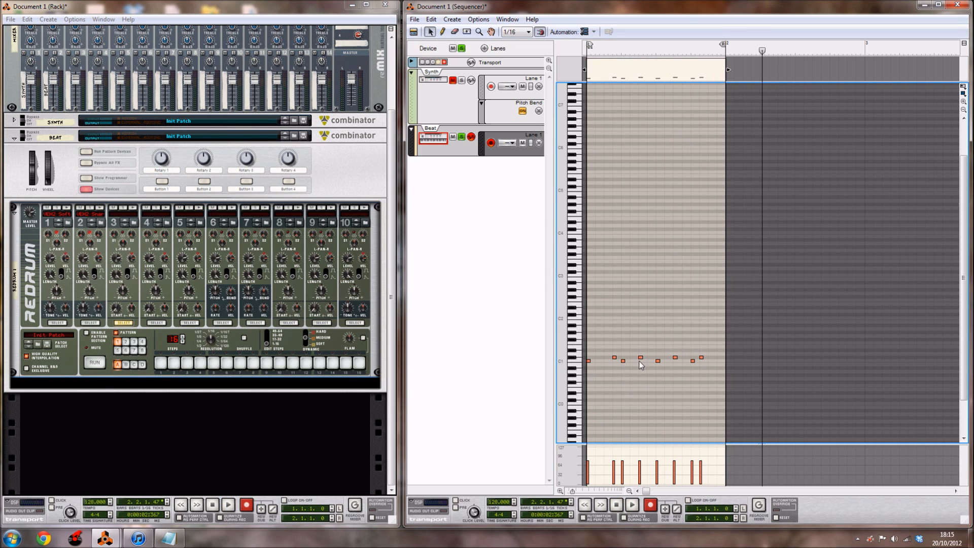
Move the first two C#1 snare notes in the Beat clip one sixteenth earlier, with the first at position 1.1.3.
{"action": "left_click", "coordinate": [615, 357]}
{"action": "left_click", "coordinate": [620, 360]}
{"action": "left_click_drag", "start_coordinate": [614, 357], "coordinate": [608, 357]}
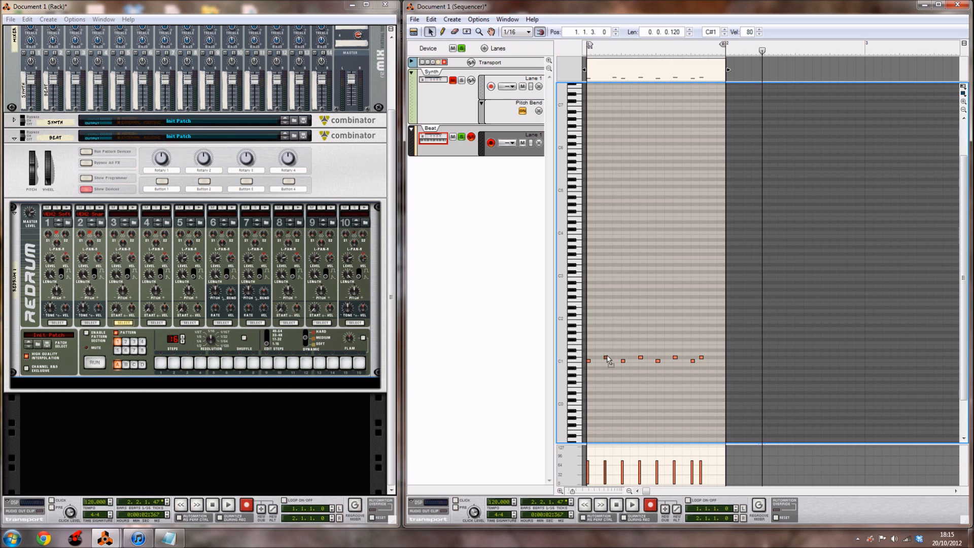
{"action": "left_click", "coordinate": [642, 360]}
{"action": "left_click_drag", "start_coordinate": [641, 358], "coordinate": [632, 358]}
Play the Beat clip to hear the edited snare rhythm.
{"action": "left_click", "coordinate": [651, 361]}
{"action": "key", "text": "space"}
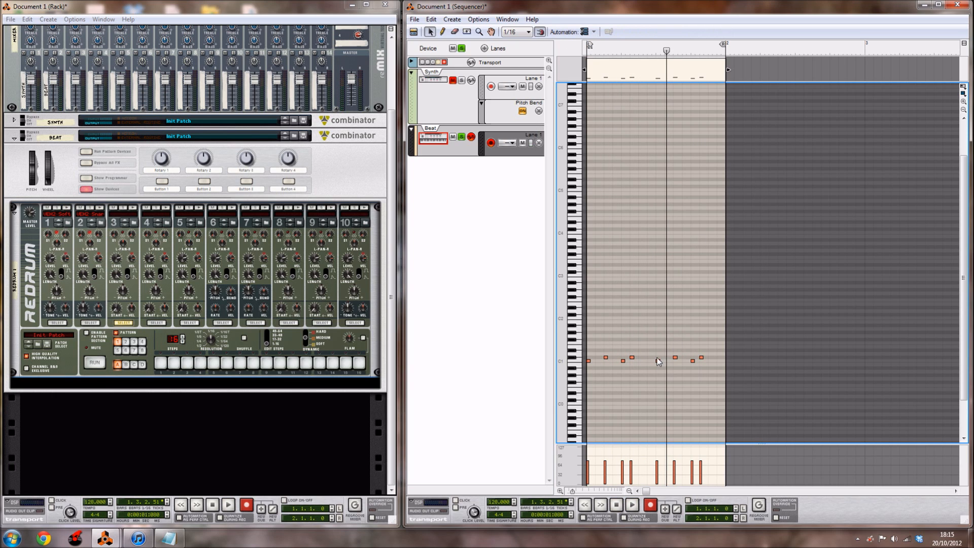
{"action": "left_click", "coordinate": [676, 358]}
{"action": "left_click", "coordinate": [604, 174]}
{"action": "left_click", "coordinate": [622, 48]}
{"action": "key", "text": "space"}
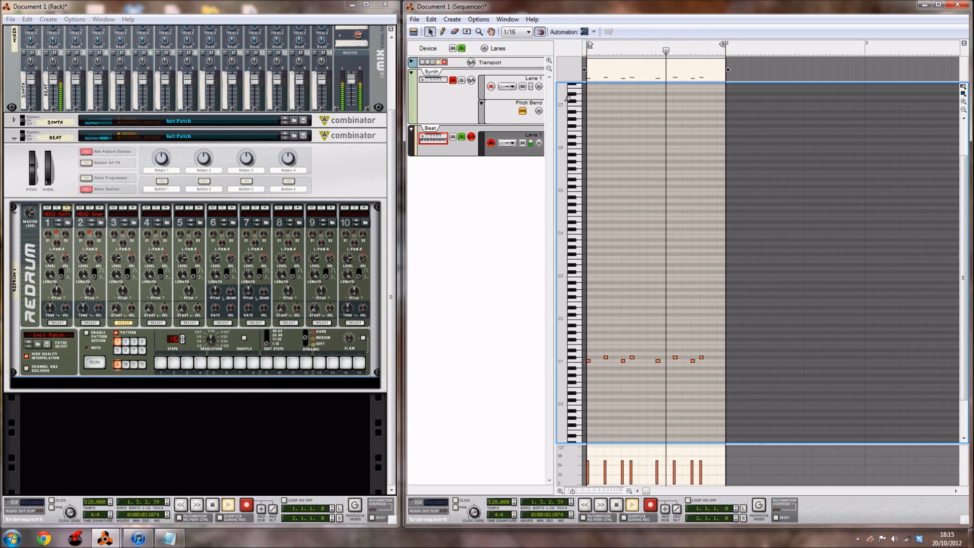
Return to the arrangement view, unsolo the Beat track and play it together with the Synth track.
{"action": "left_click", "coordinate": [413, 31]}
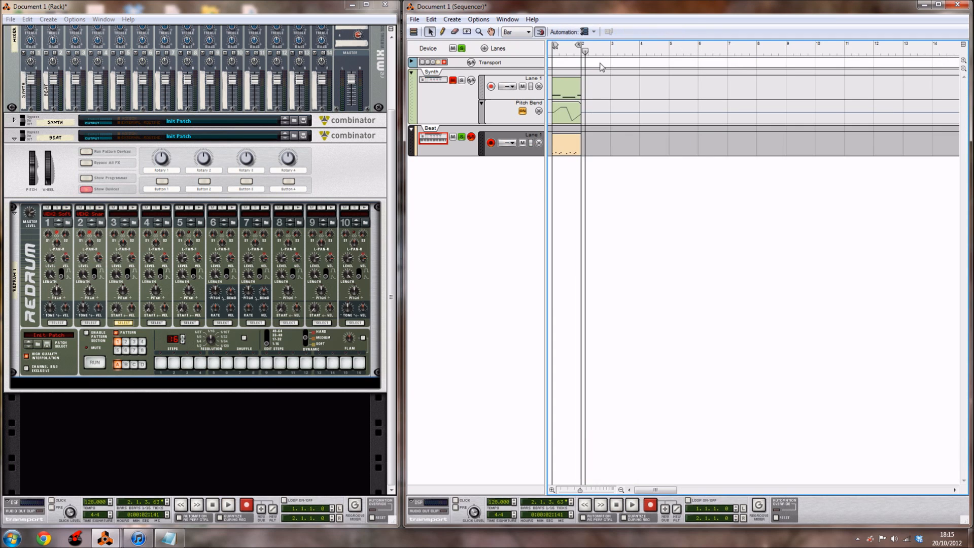
{"action": "left_click", "coordinate": [461, 137]}
{"action": "key", "text": "space"}
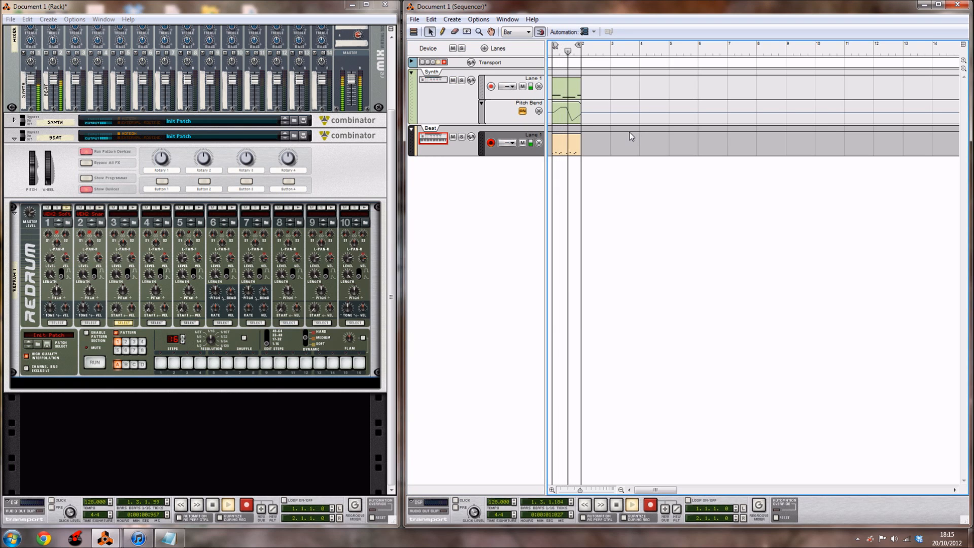
{"action": "key", "text": "ctrl+a"}
{"action": "left_click", "coordinate": [633, 450]}
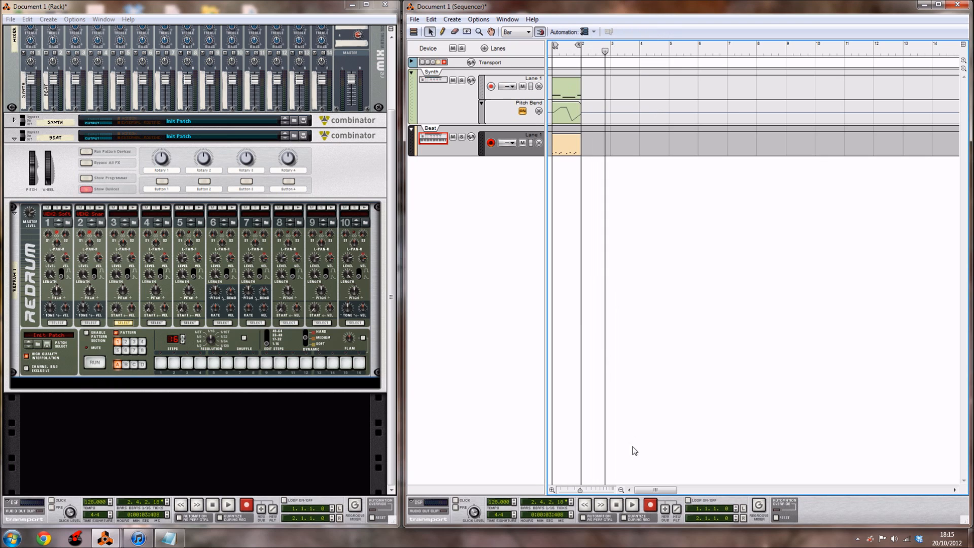
Turn on looping over bar 1, play the loop and return the playhead to the song start.
{"action": "left_click", "coordinate": [688, 501]}
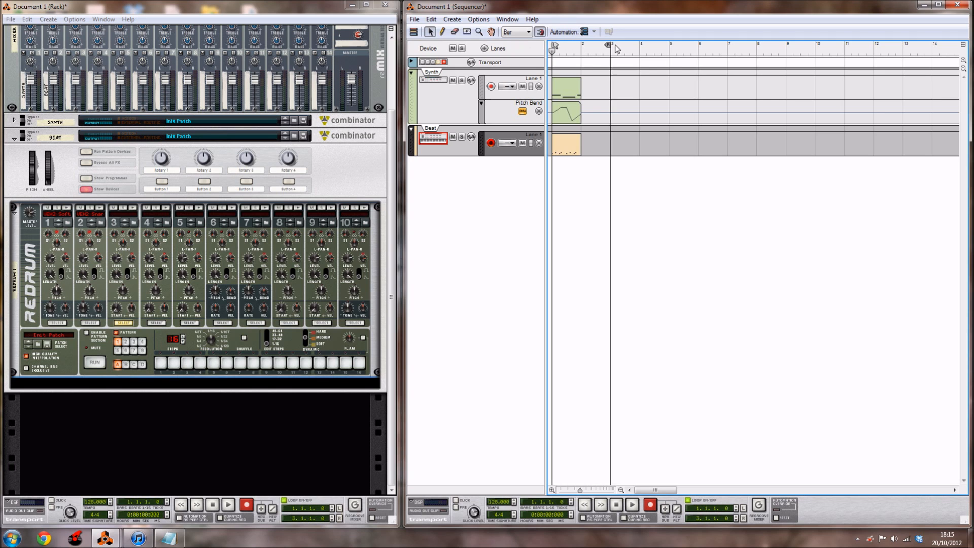
{"action": "key", "text": "space"}
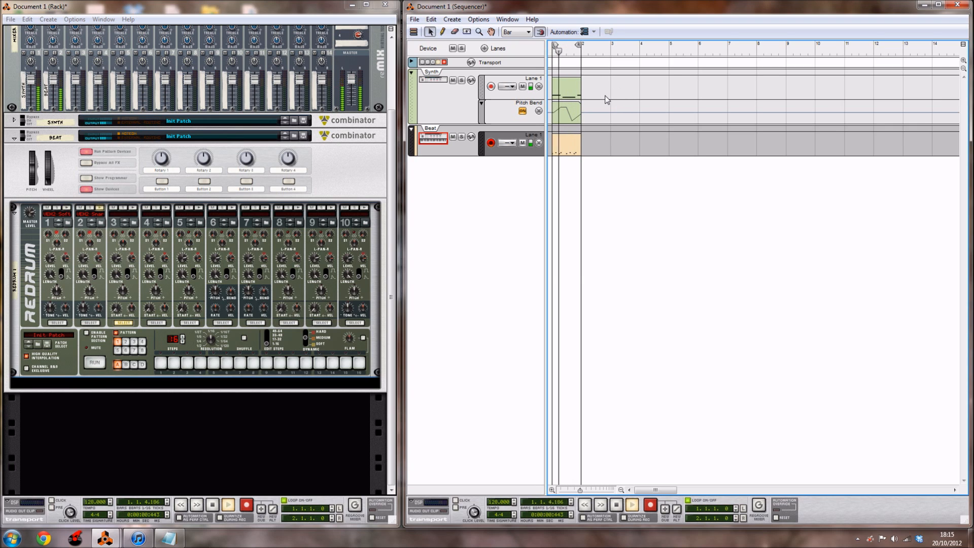
{"action": "key", "text": "space"}
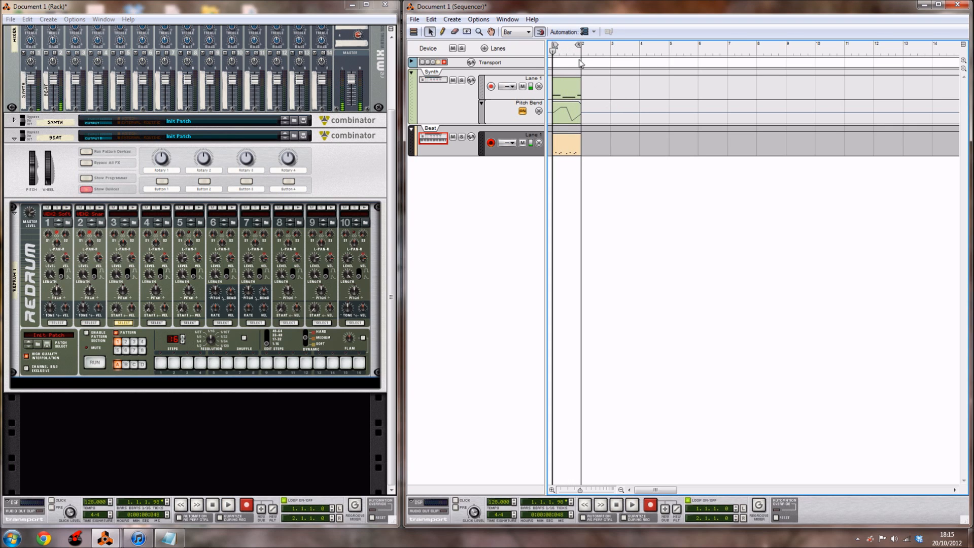
{"action": "left_click_drag", "start_coordinate": [555, 52], "coordinate": [547, 50]}
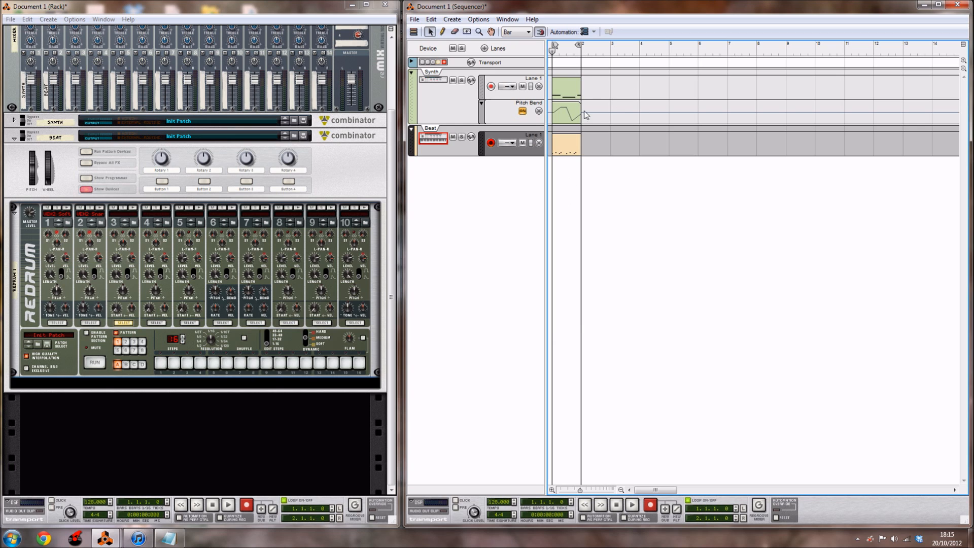
{"action": "left_click", "coordinate": [467, 170]}
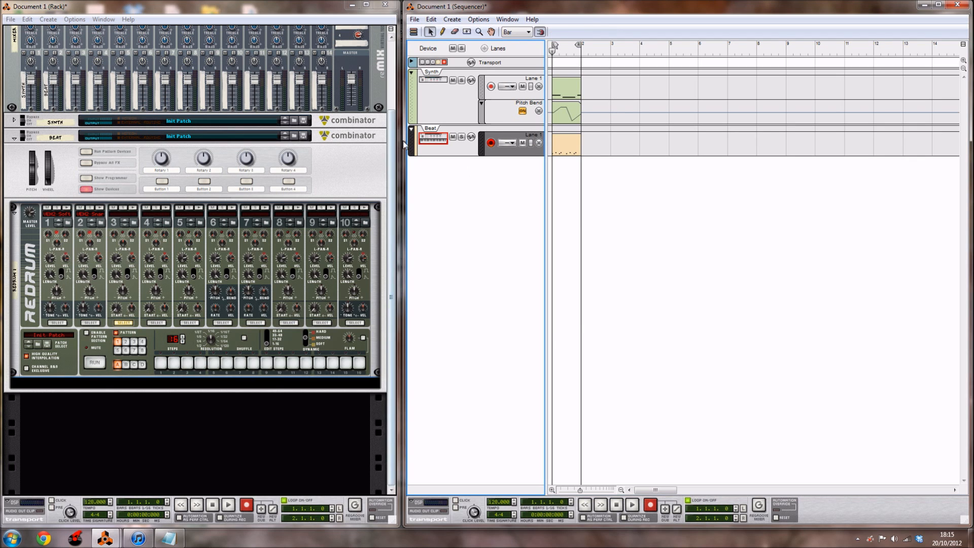
{"action": "mouse_move", "coordinate": [405, 136]}
{"action": "left_mouse_down"}
{"action": "mouse_move", "coordinate": [453, 136]}
{"action": "mouse_move", "coordinate": [404, 132]}
{"action": "left_mouse_up"}
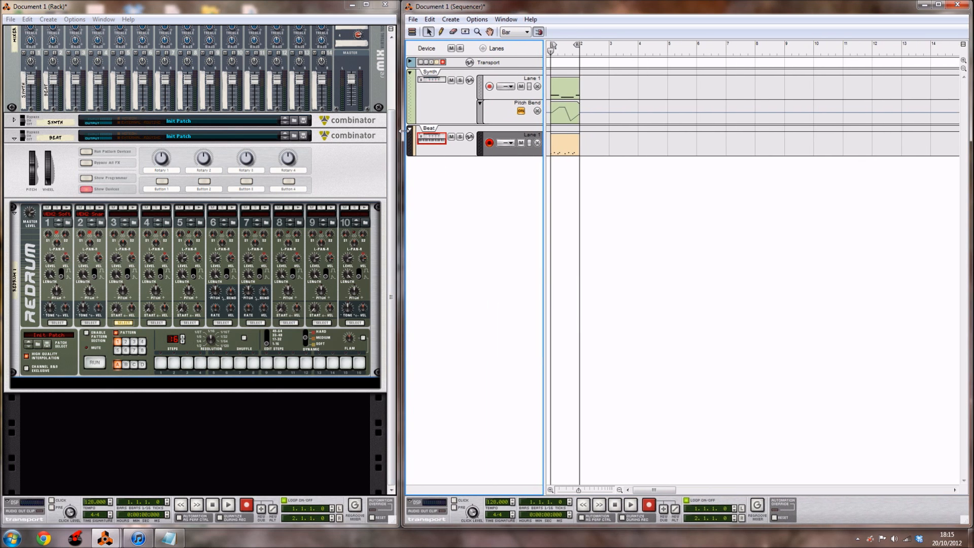
{"action": "left_click", "coordinate": [597, 71]}
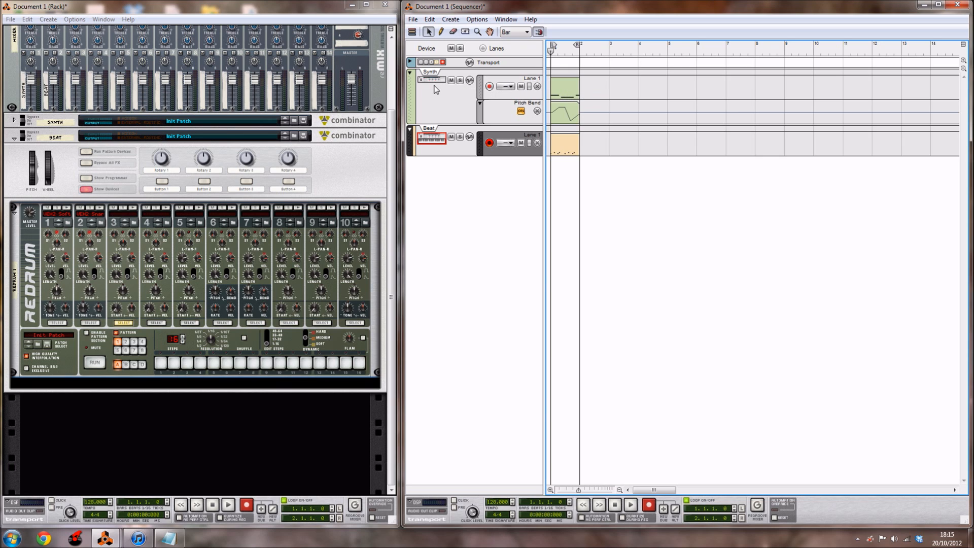
Solo the Synth track, listen to it in the loop and unsolo it.
{"action": "left_click", "coordinate": [459, 110]}
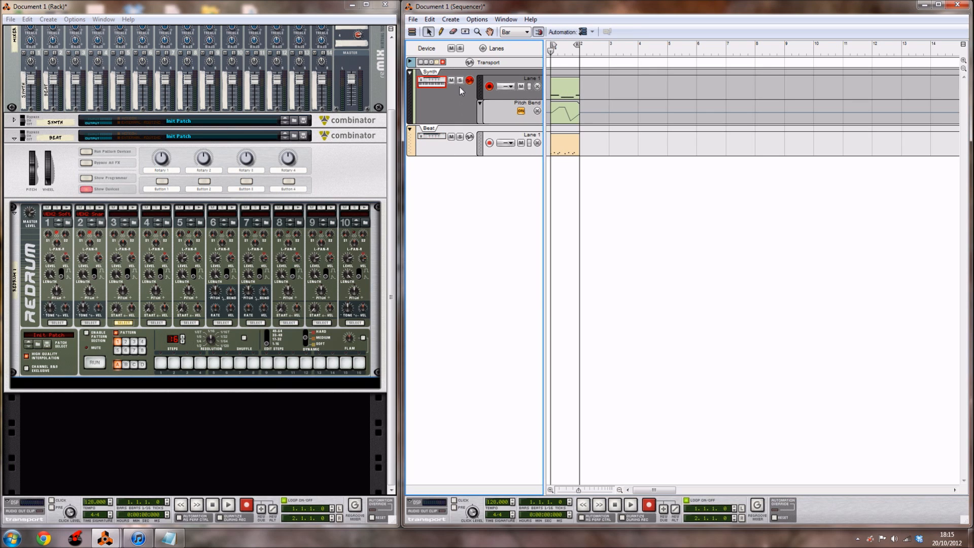
{"action": "left_click", "coordinate": [460, 80]}
{"action": "key", "text": "space"}
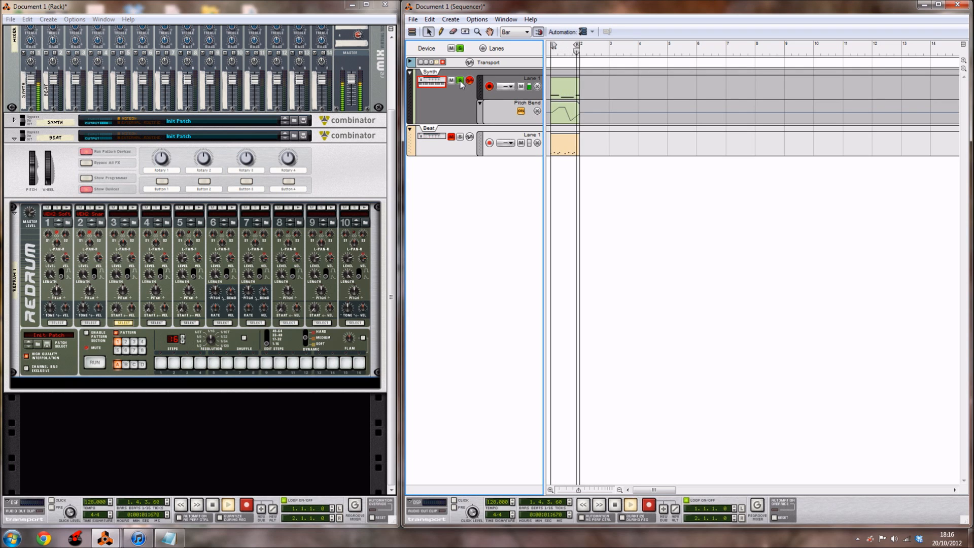
{"action": "key", "text": "space"}
{"action": "left_click", "coordinate": [460, 81]}
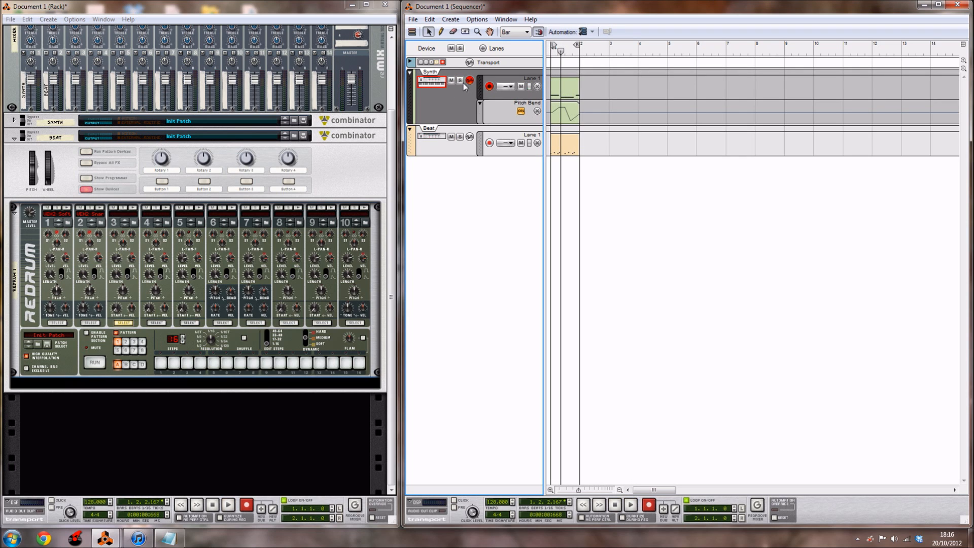
{"action": "left_click", "coordinate": [460, 183]}
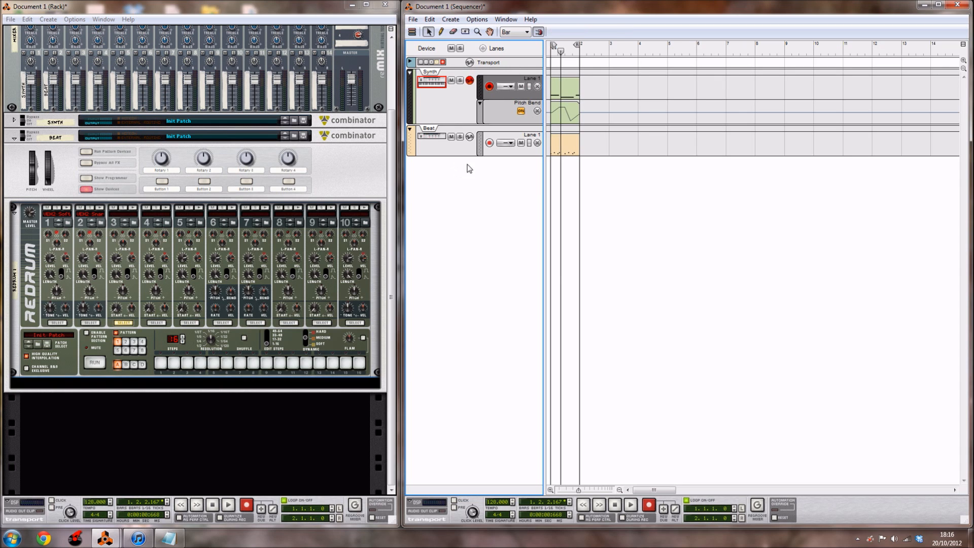
Solo the Beat track, listen to it in the loop and unsolo it.
{"action": "left_click", "coordinate": [461, 138]}
{"action": "key", "text": "space"}
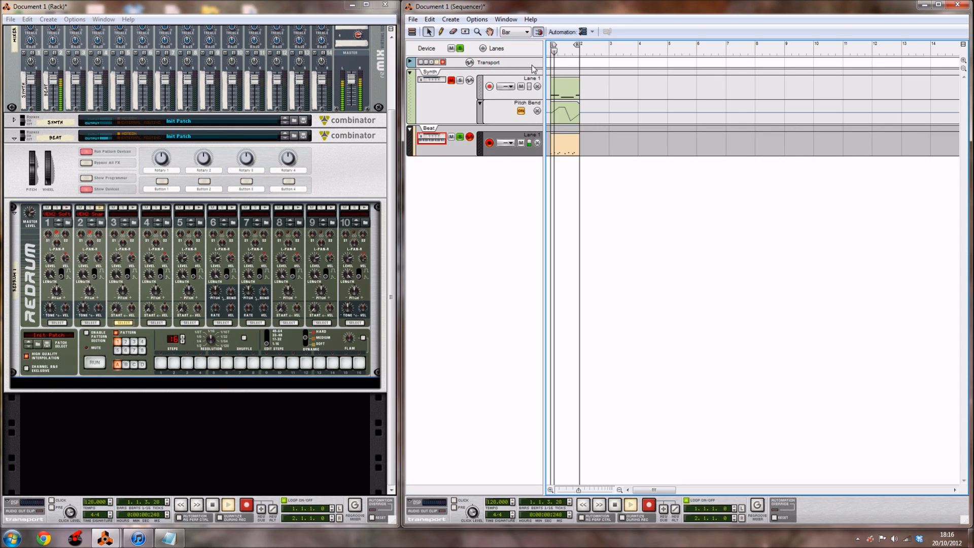
{"action": "key", "text": "space"}
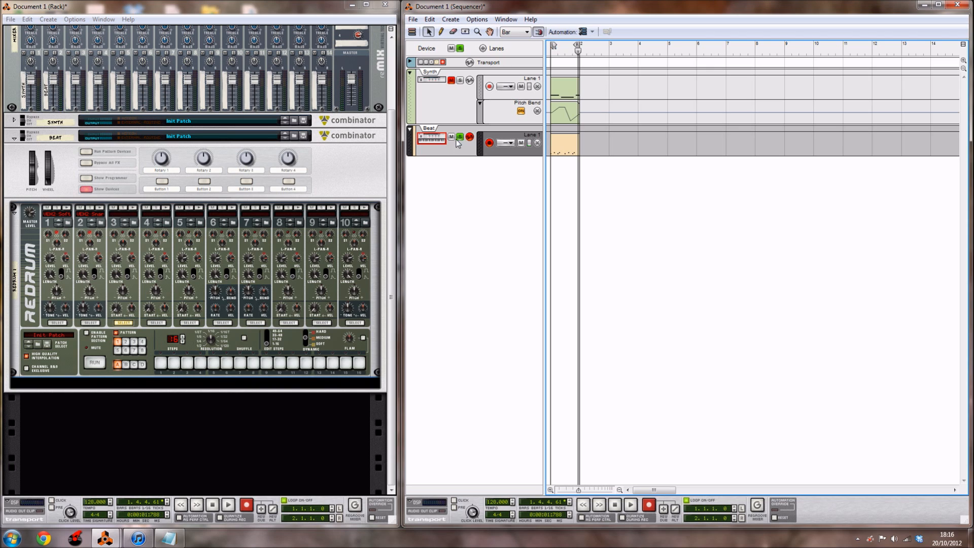
{"action": "left_click", "coordinate": [460, 137]}
Briefly mute and unmute the Synth track and the Beat track.
{"action": "left_click", "coordinate": [452, 82]}
{"action": "left_click", "coordinate": [452, 81]}
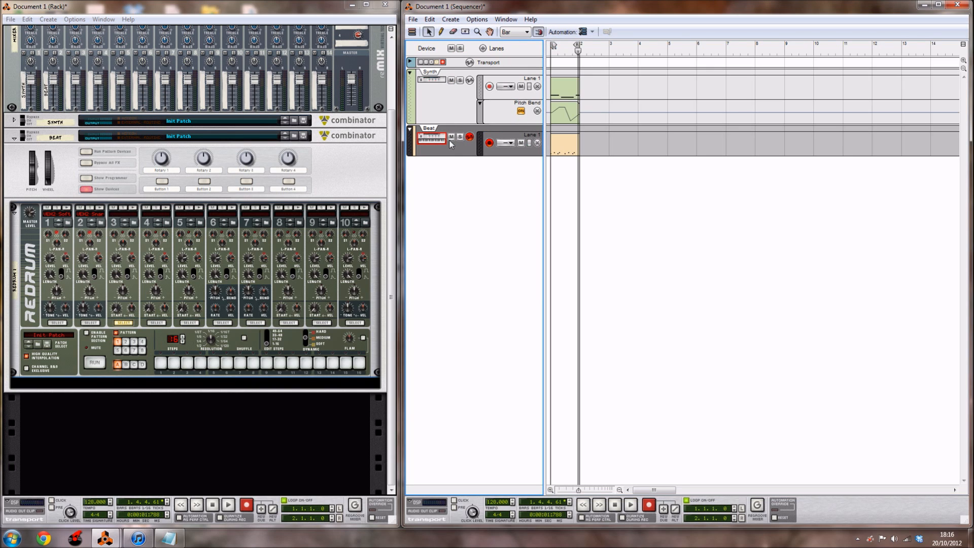
{"action": "left_click", "coordinate": [453, 137]}
{"action": "left_click", "coordinate": [453, 138]}
{"action": "left_click", "coordinate": [488, 178]}
Move the playhead to the song start and play the loop with both tracks.
{"action": "left_click_drag", "start_coordinate": [577, 51], "coordinate": [532, 55]}
{"action": "key", "text": "space"}
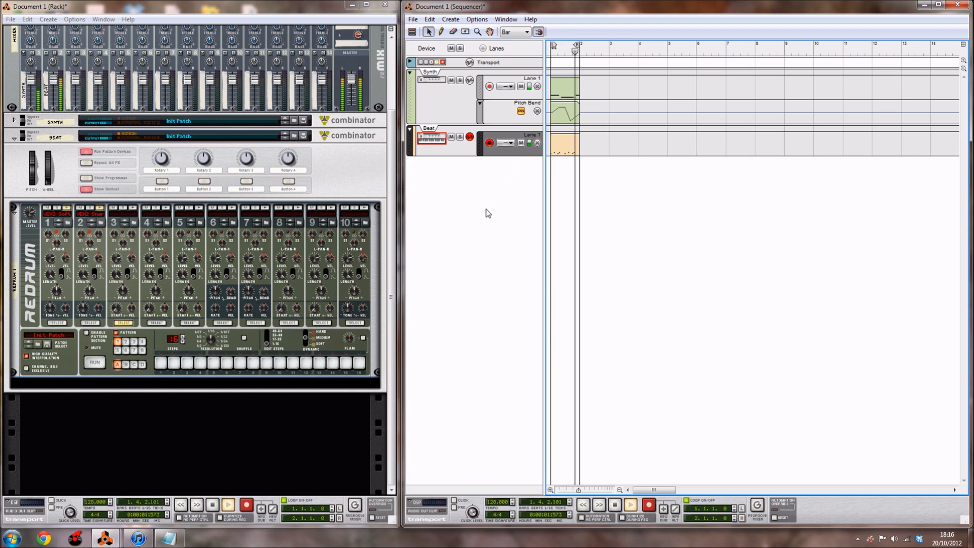
{"action": "key", "text": "space"}
Set the Beat channel's level to 94 on Mixer 1.
{"action": "scroll", "coordinate": [358, 168], "scroll_direction": "up", "scroll_amount": 3}
{"action": "left_click", "coordinate": [358, 164]}
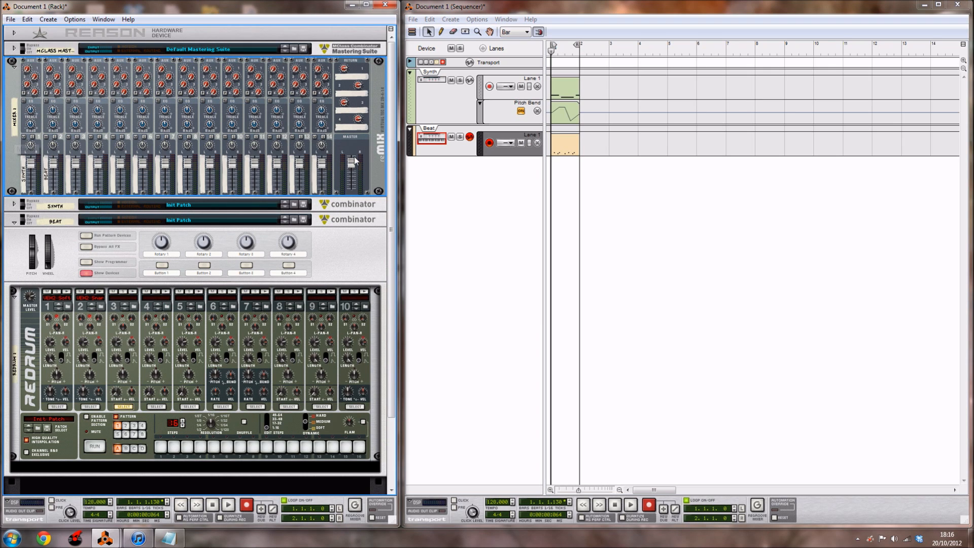
{"action": "mouse_move", "coordinate": [353, 164]}
{"action": "left_mouse_down"}
{"action": "mouse_move", "coordinate": [354, 189]}
{"action": "mouse_move", "coordinate": [352, 165]}
{"action": "left_mouse_up"}
{"action": "left_click", "coordinate": [357, 217]}
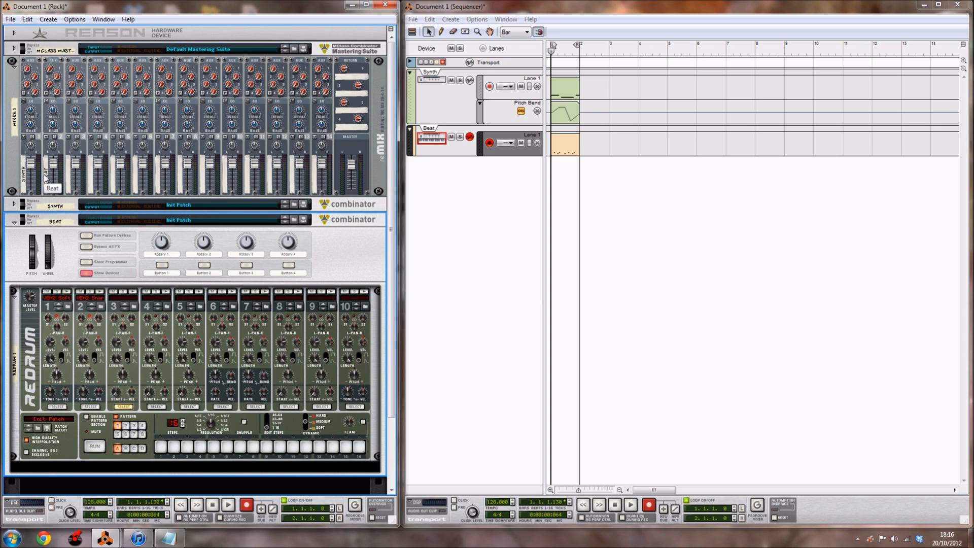
{"action": "left_click_drag", "start_coordinate": [30, 164], "coordinate": [59, 170]}
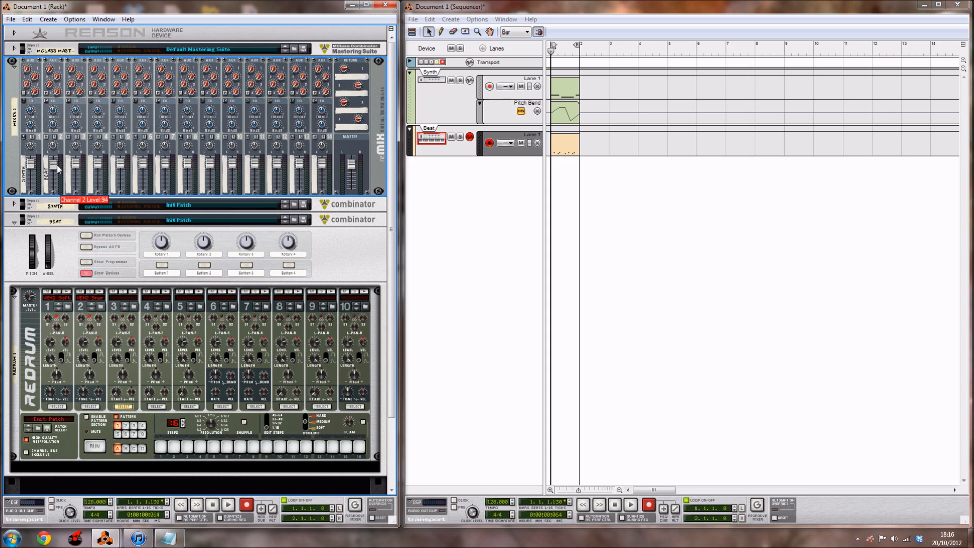
Try the EQ with its treble control on the mixer's Synth channel.
{"action": "left_click", "coordinate": [24, 103]}
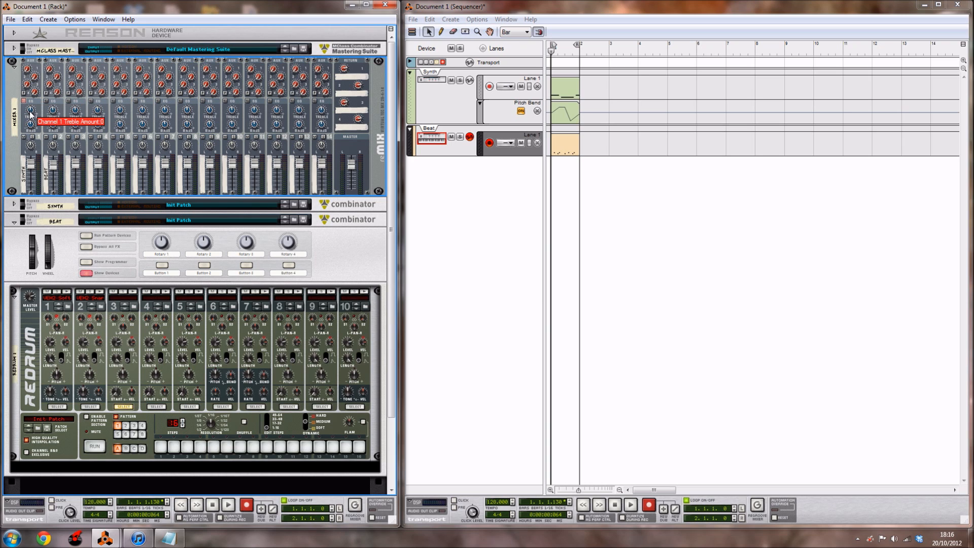
{"action": "mouse_move", "coordinate": [28, 113]}
{"action": "left_mouse_down"}
{"action": "mouse_move", "coordinate": [18, 99]}
{"action": "mouse_move", "coordinate": [18, 117]}
{"action": "mouse_move", "coordinate": [12, 104]}
{"action": "mouse_move", "coordinate": [15, 126]}
{"action": "mouse_move", "coordinate": [31, 126]}
{"action": "left_mouse_up"}
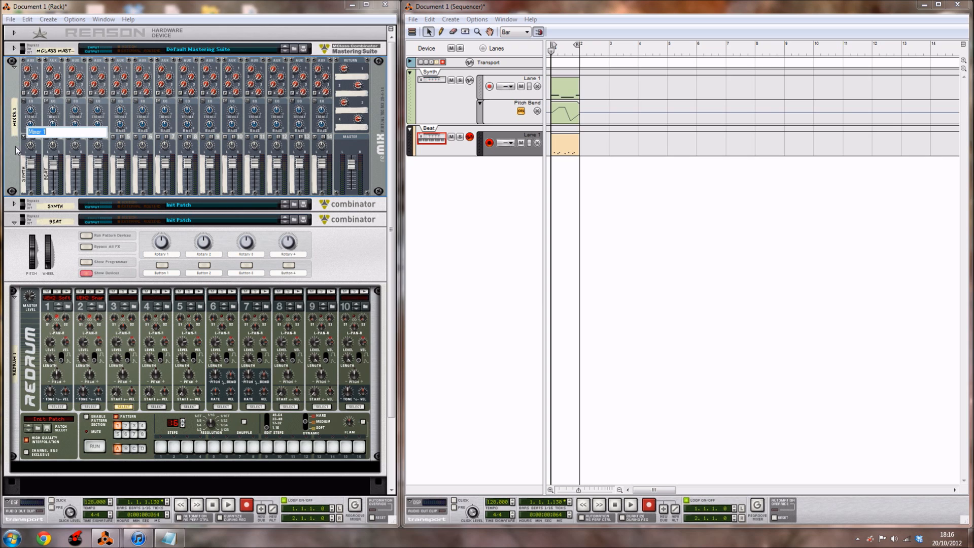
Collapse the Beat Combinator in the rack.
{"action": "scroll", "coordinate": [40, 181], "scroll_direction": "down", "scroll_amount": 3}
{"action": "scroll", "coordinate": [162, 388], "scroll_direction": "up", "scroll_amount": 3}
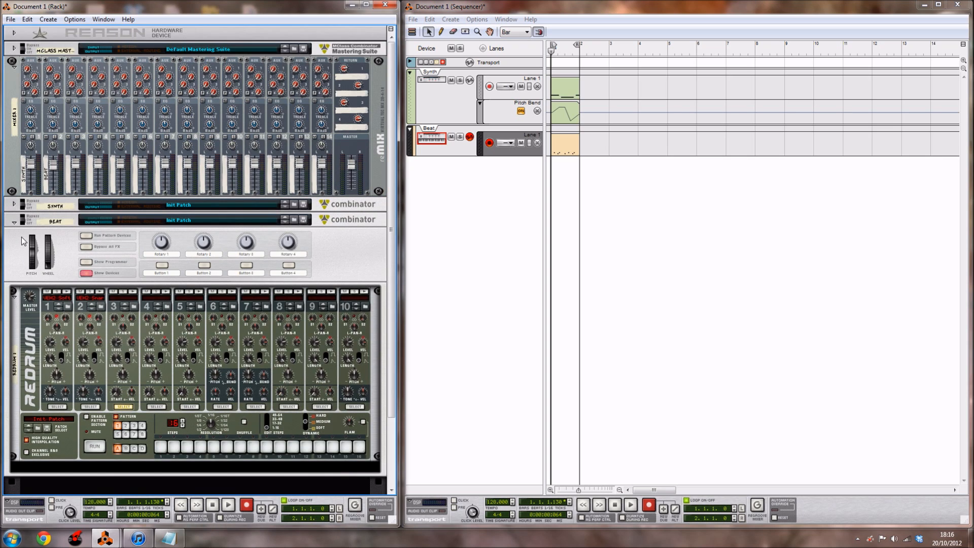
{"action": "left_click", "coordinate": [14, 222]}
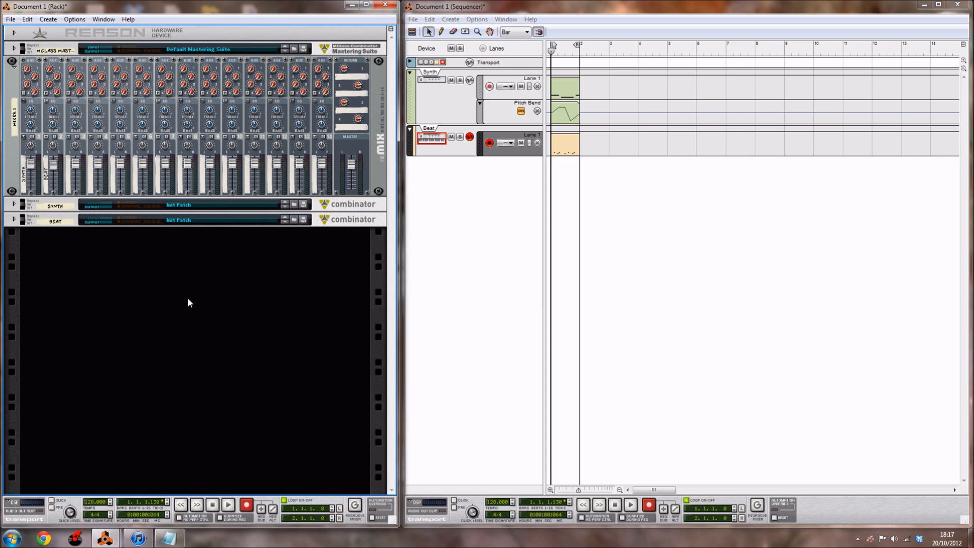